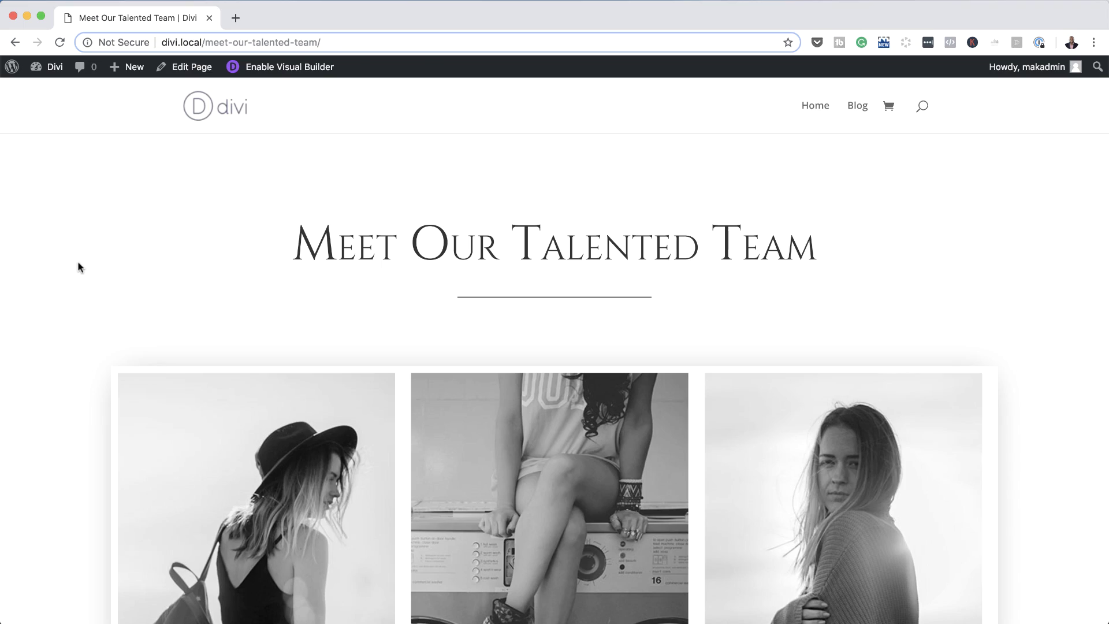
# - Examine the finished team page's three portrait images and the plus icon on each of them
pyautogui.scroll(-5, 80, 267)
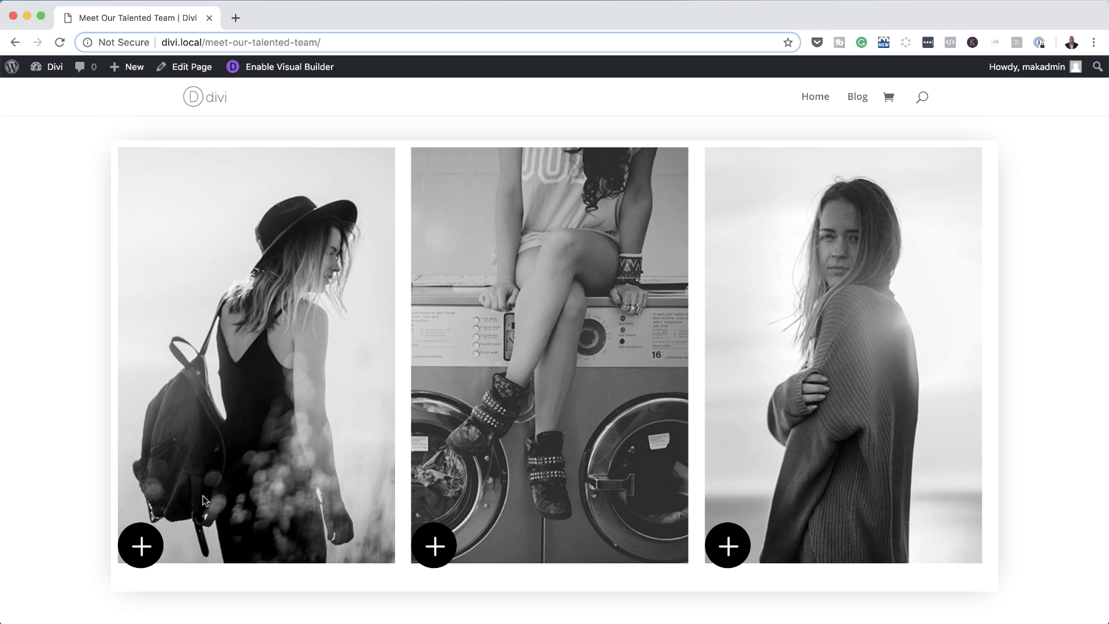
pyautogui.moveTo(245, 536)
pyautogui.moveTo(465, 498)
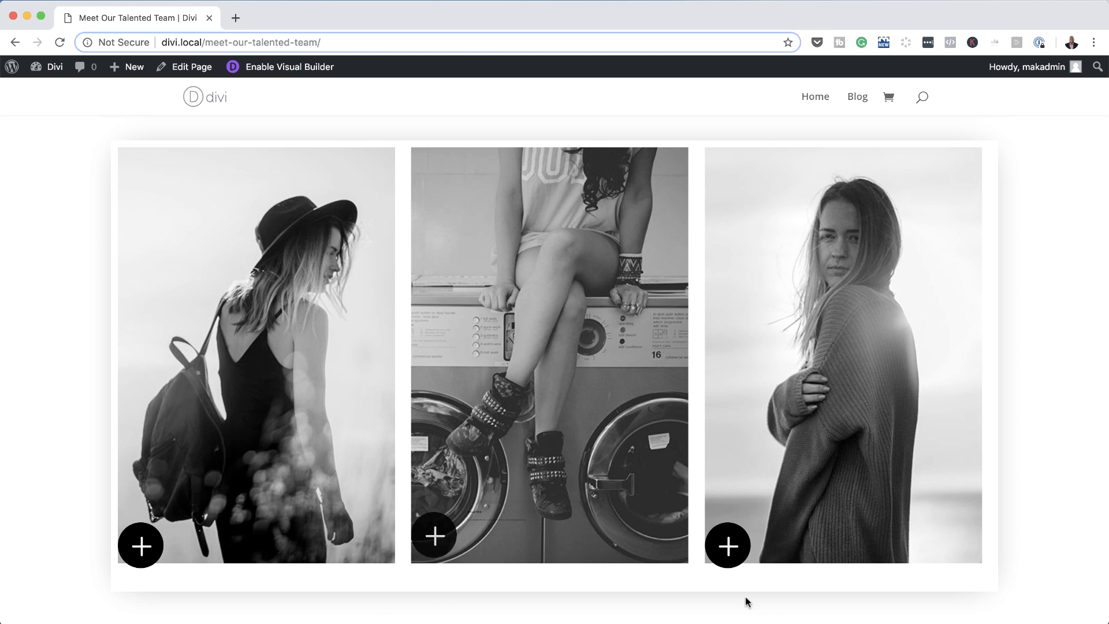
pyautogui.moveTo(766, 490)
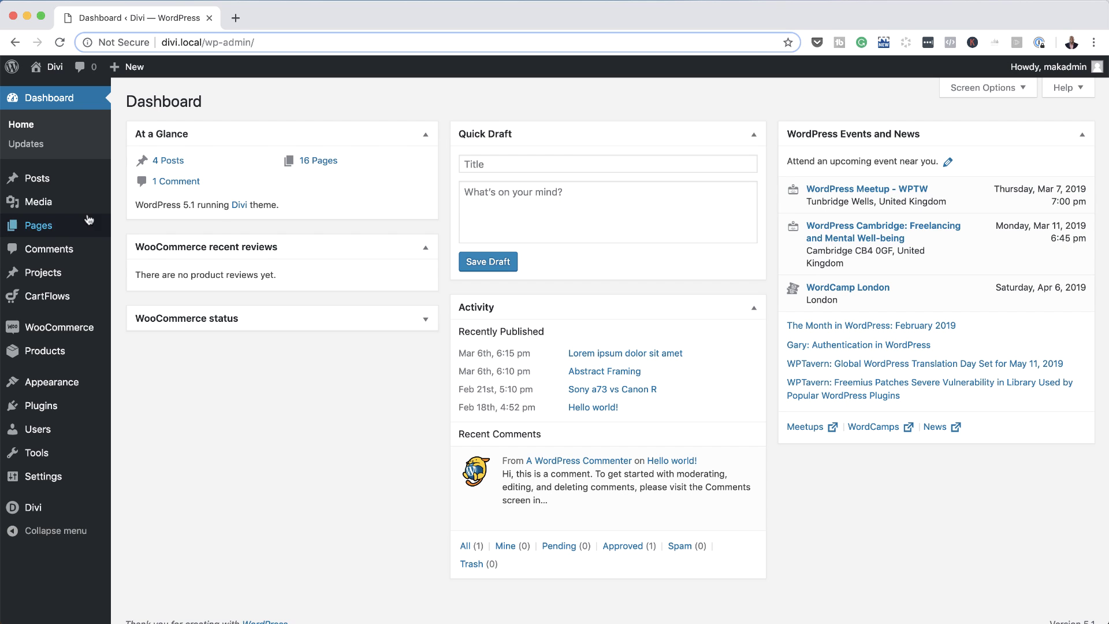
# - Create a new page titled "Meet Our Talented Team" and start building it from scratch with the Divi Builder
pyautogui.moveTo(55, 228)
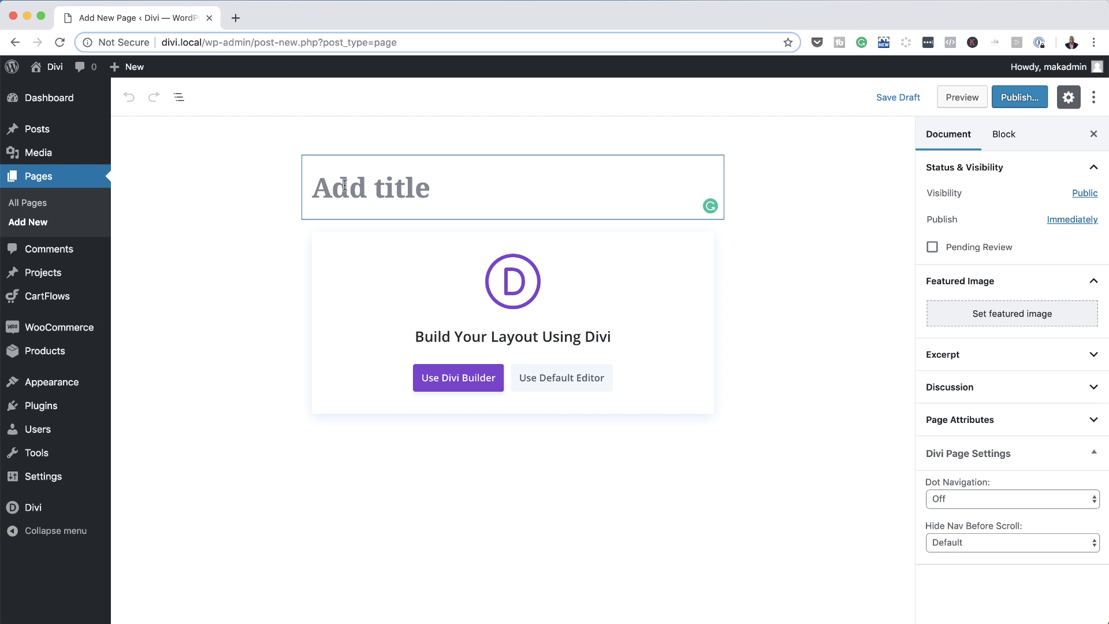
pyautogui.write('Meet Our Talented Team')
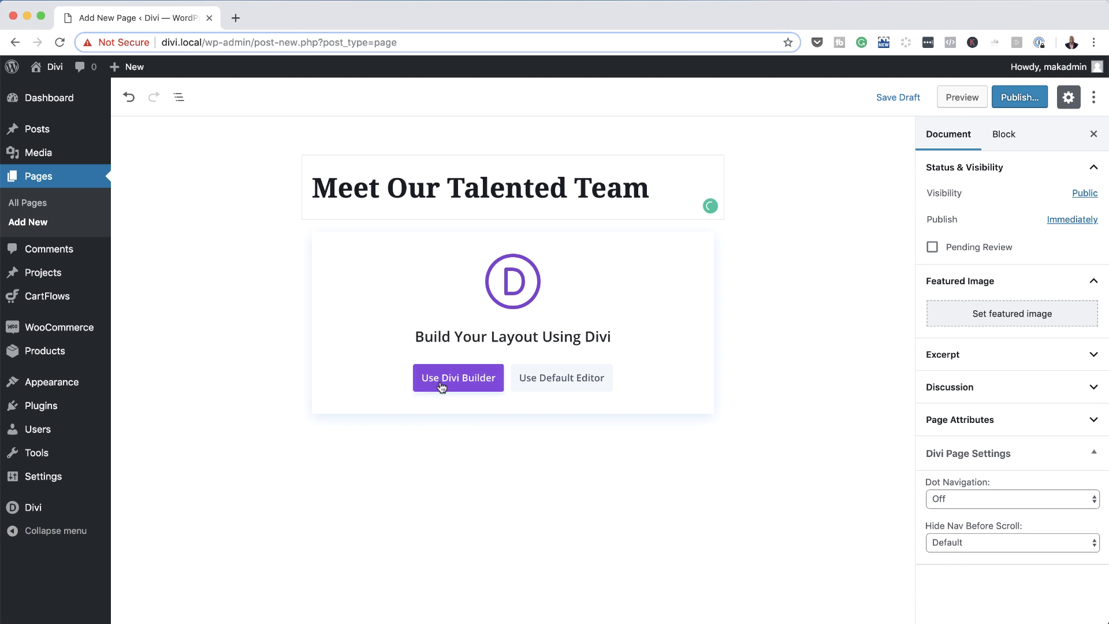
pyautogui.click(457, 381)
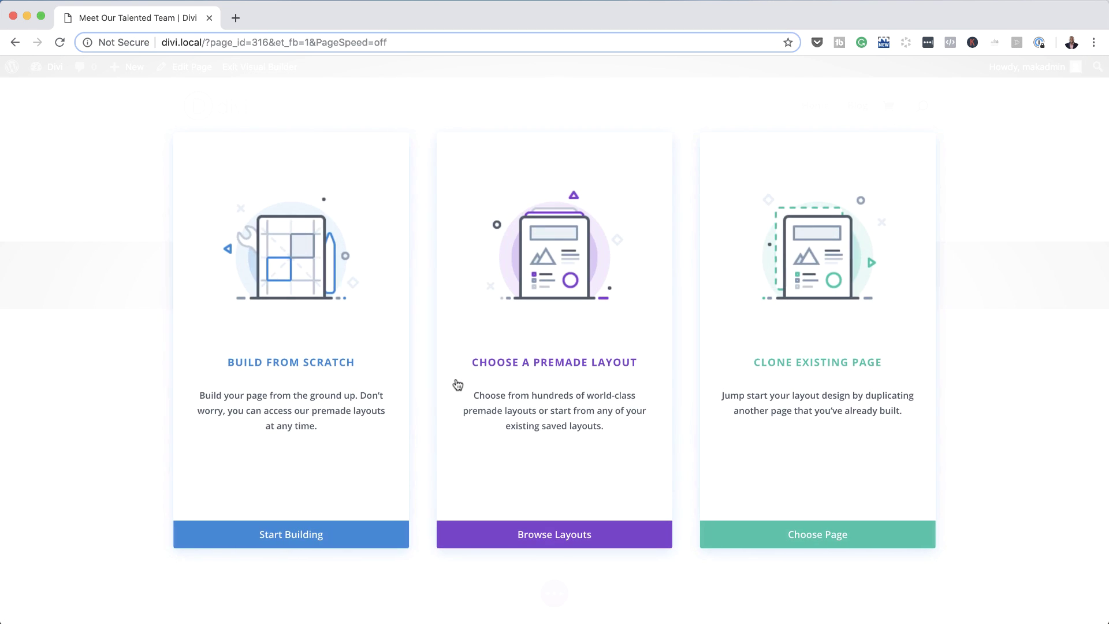
pyautogui.click(292, 366)
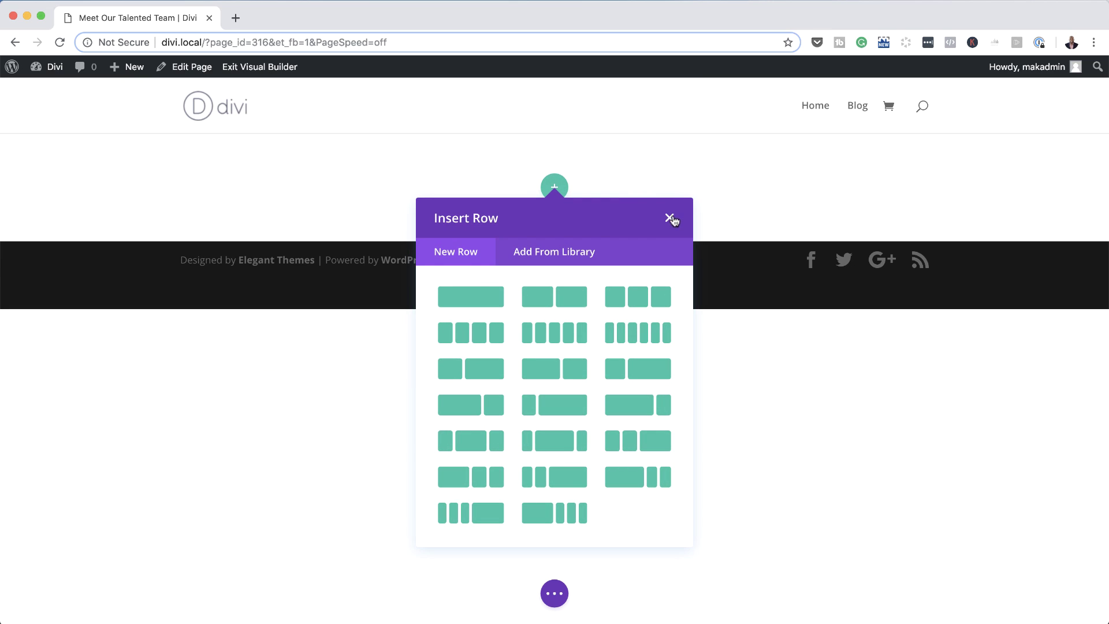
pyautogui.click(670, 218)
# - Set the empty section's top and bottom custom padding to a linked 100px and save the section settings
pyautogui.moveTo(85, 161)
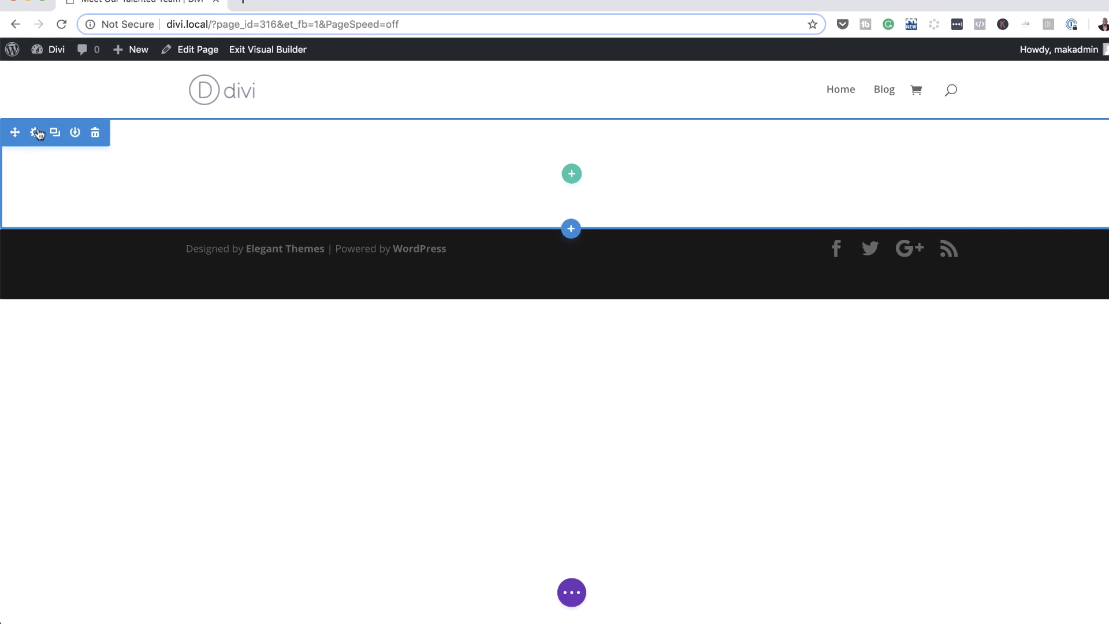
pyautogui.click(36, 132)
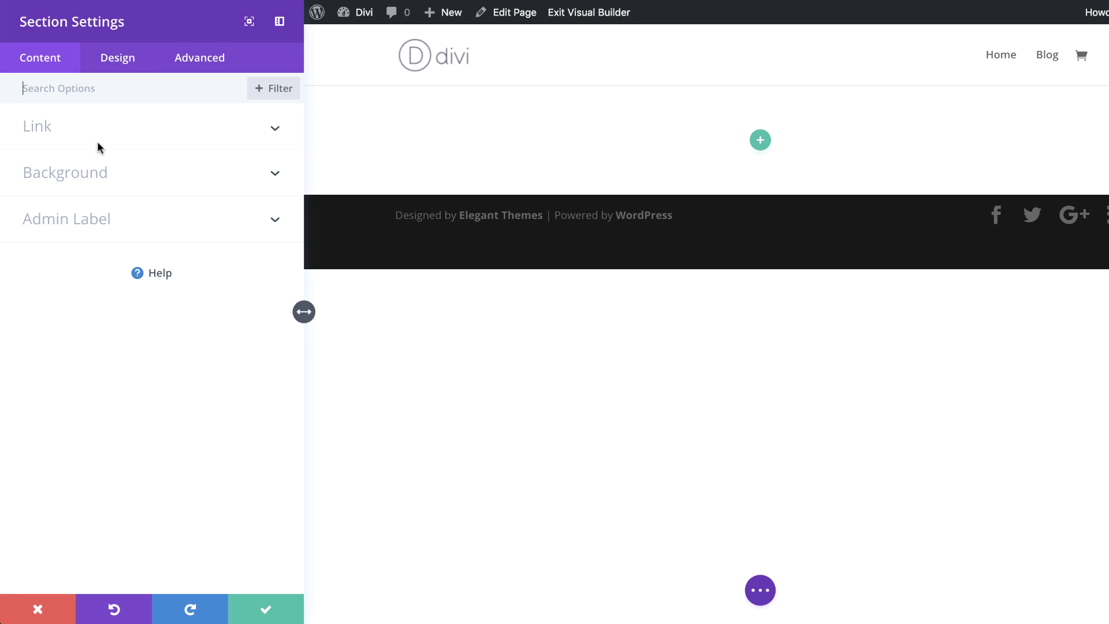
pyautogui.click(119, 59)
pyautogui.click(67, 271)
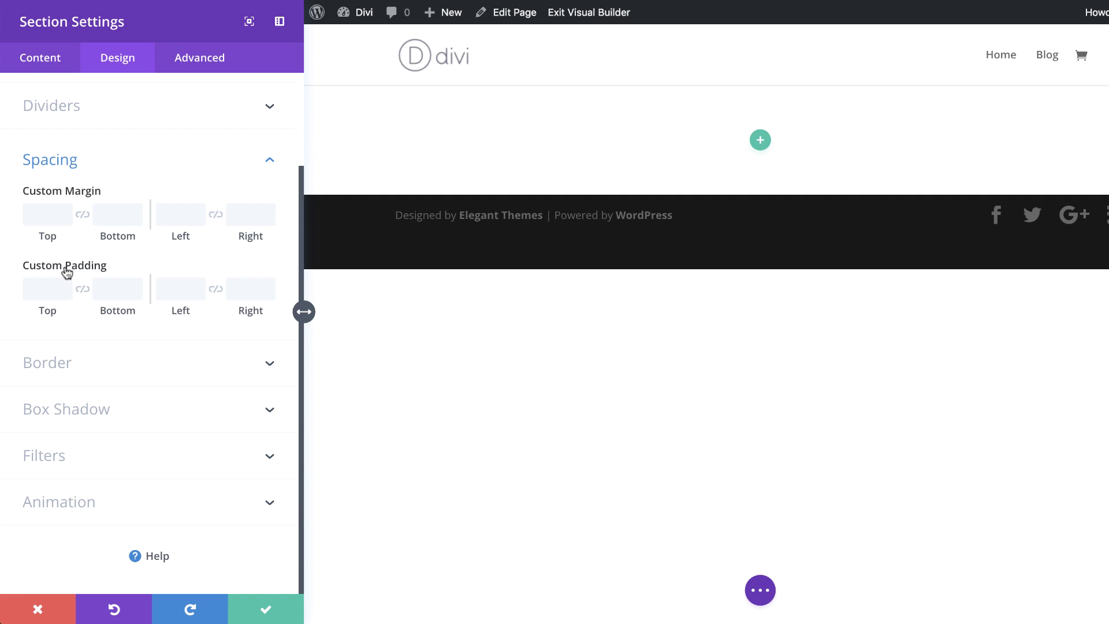
pyautogui.write('100px')
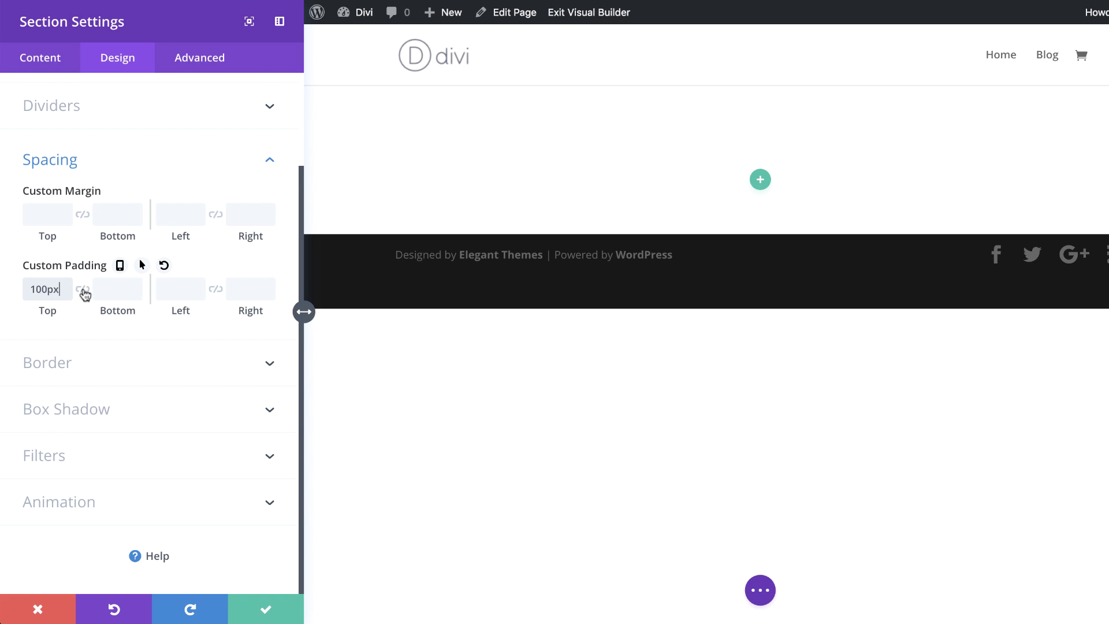
pyautogui.click(83, 290)
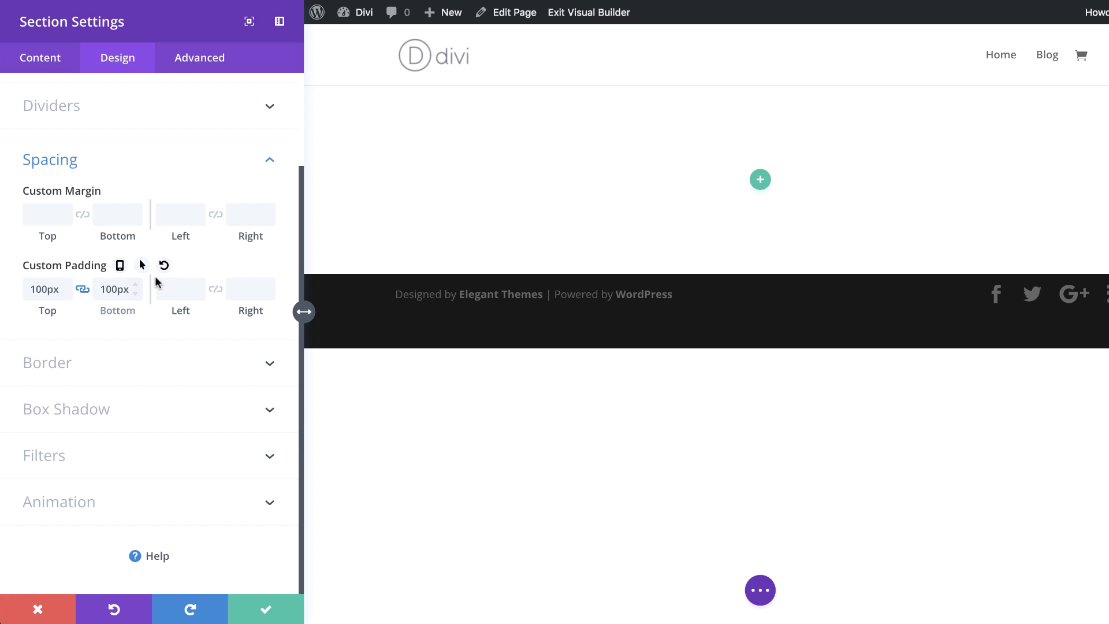
pyautogui.click(269, 611)
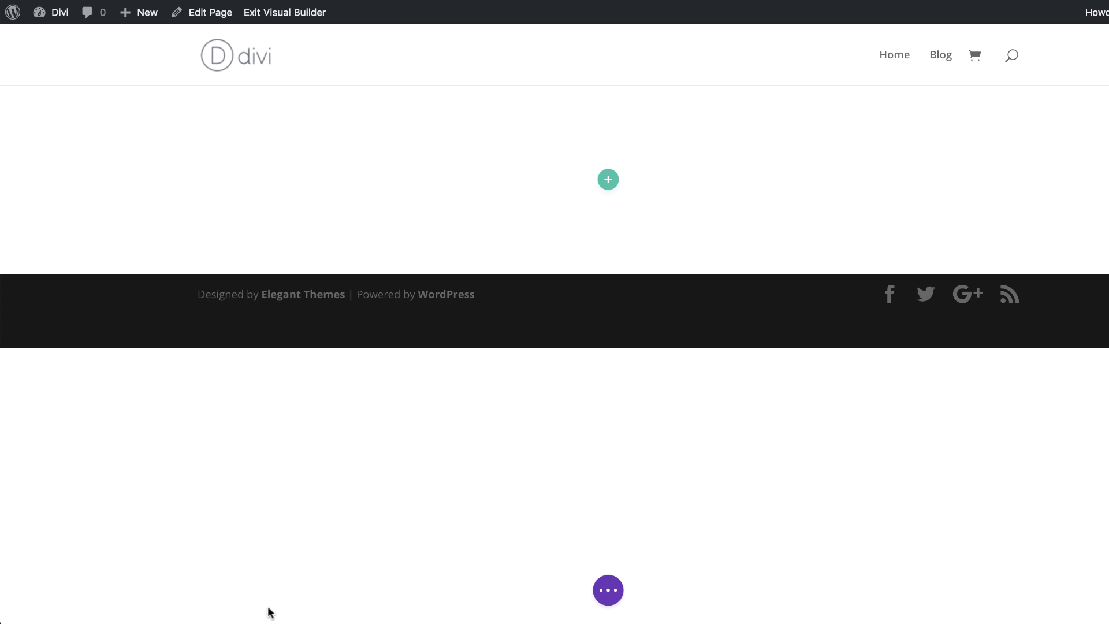
# - Insert a single-column row in the section and add a Text module to it
pyautogui.click(610, 181)
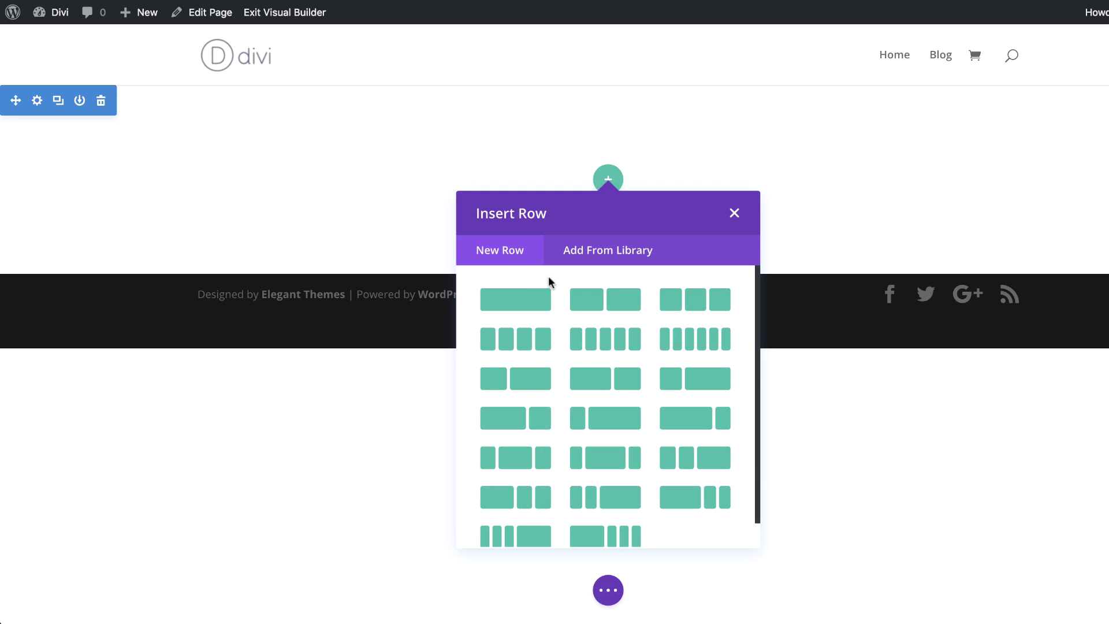
pyautogui.click(525, 304)
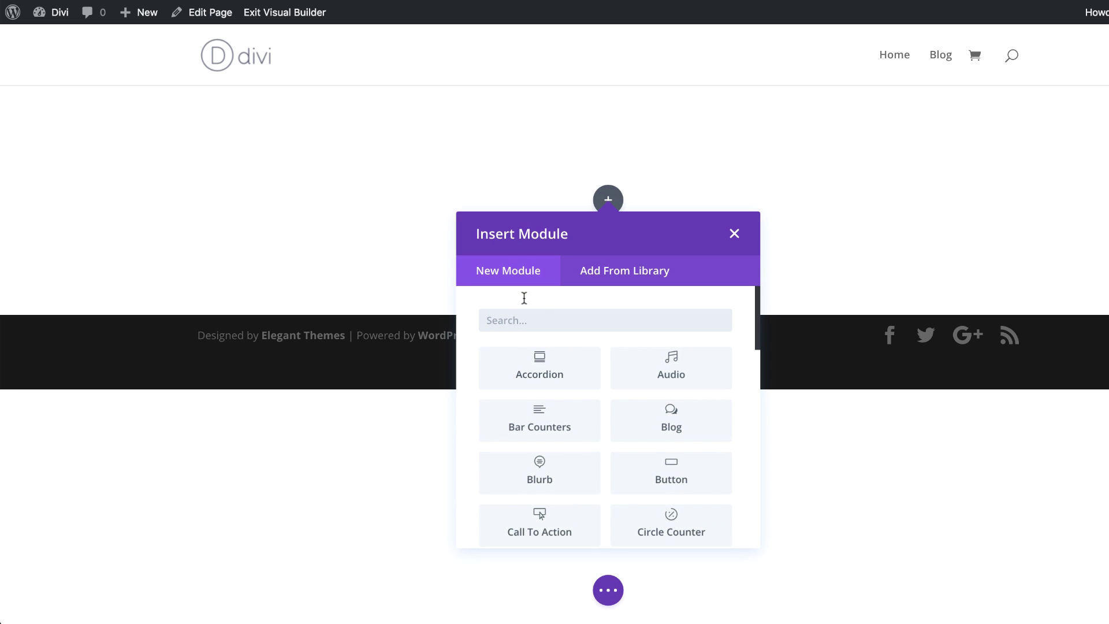
pyautogui.click(522, 320)
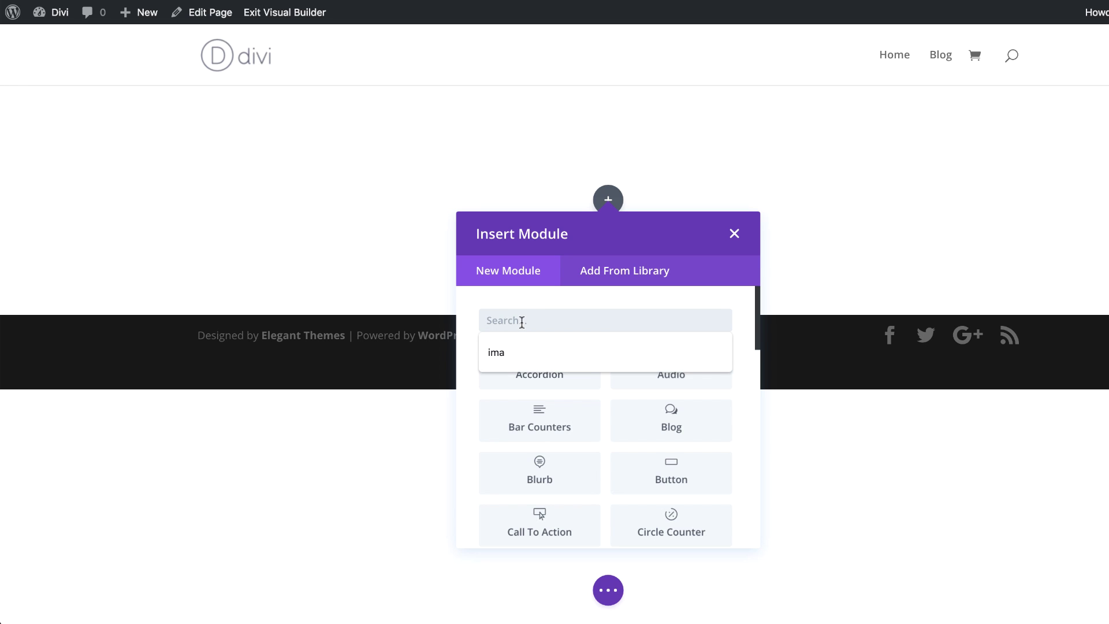
pyautogui.write('text')
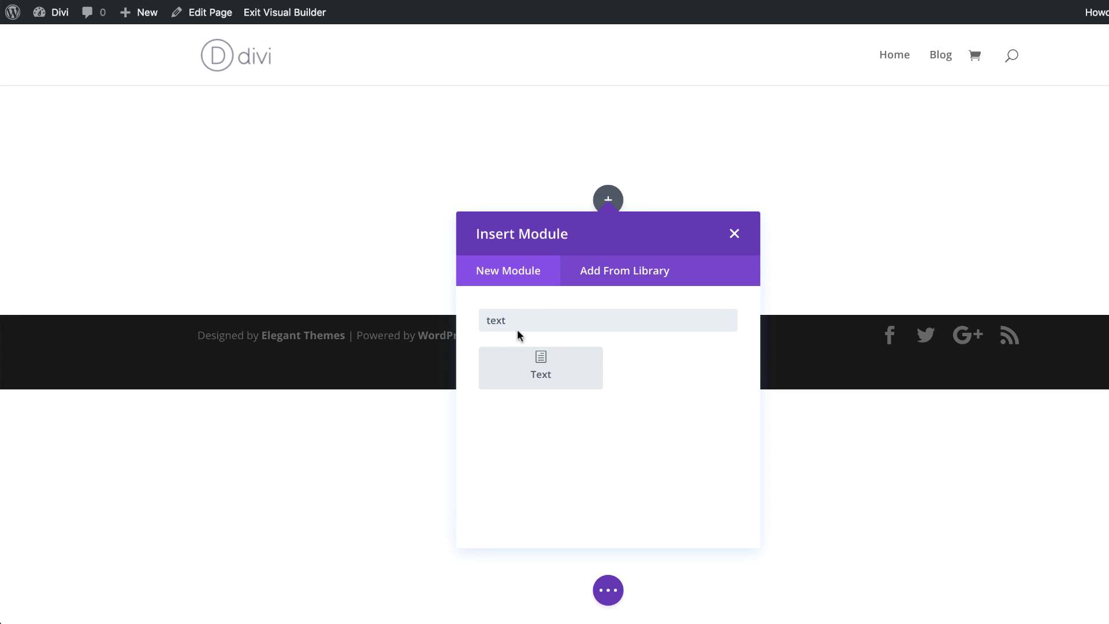
pyautogui.click(546, 362)
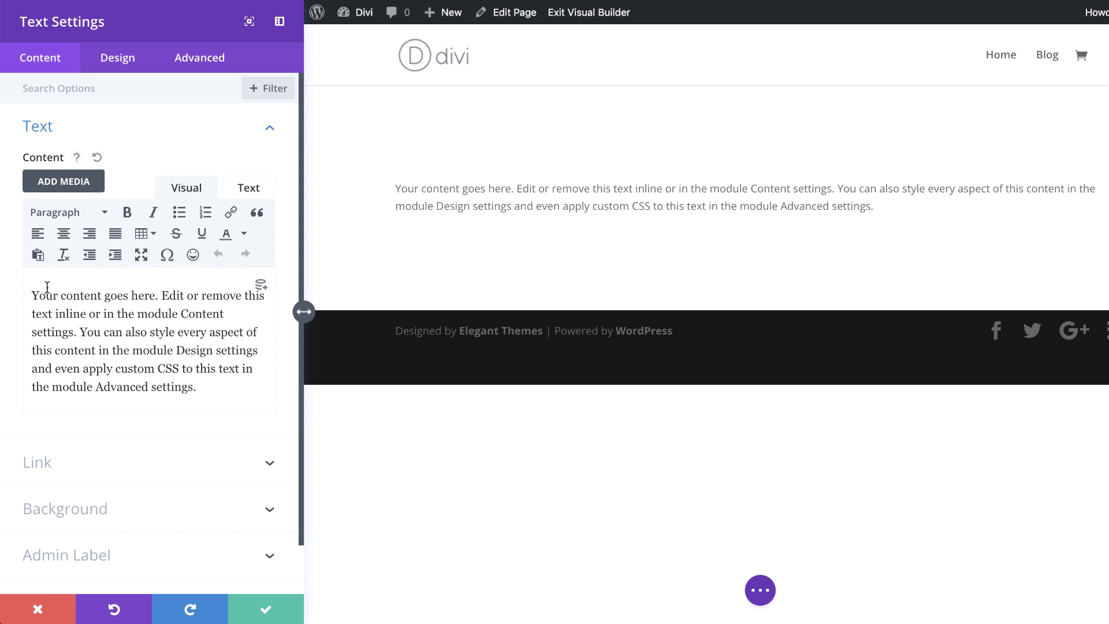
# - Replace the Text module's placeholder content with "Meet Our Talented Team" formatted as Heading 2
pyautogui.moveTo(32, 293); pyautogui.dragTo(212, 397)
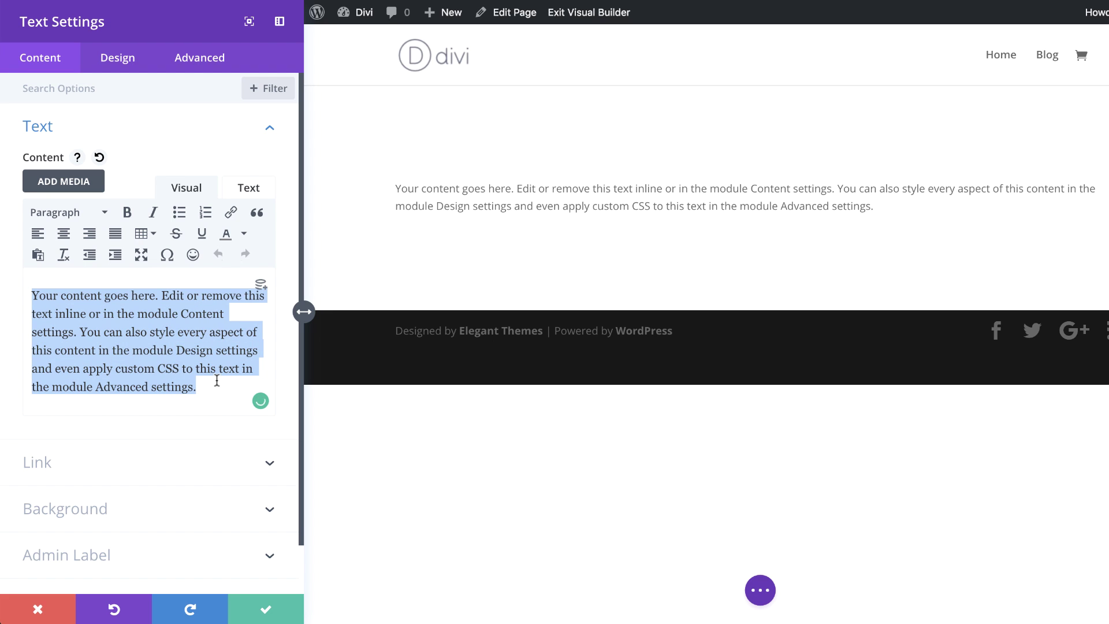
pyautogui.write('Meet Our Talented Team')
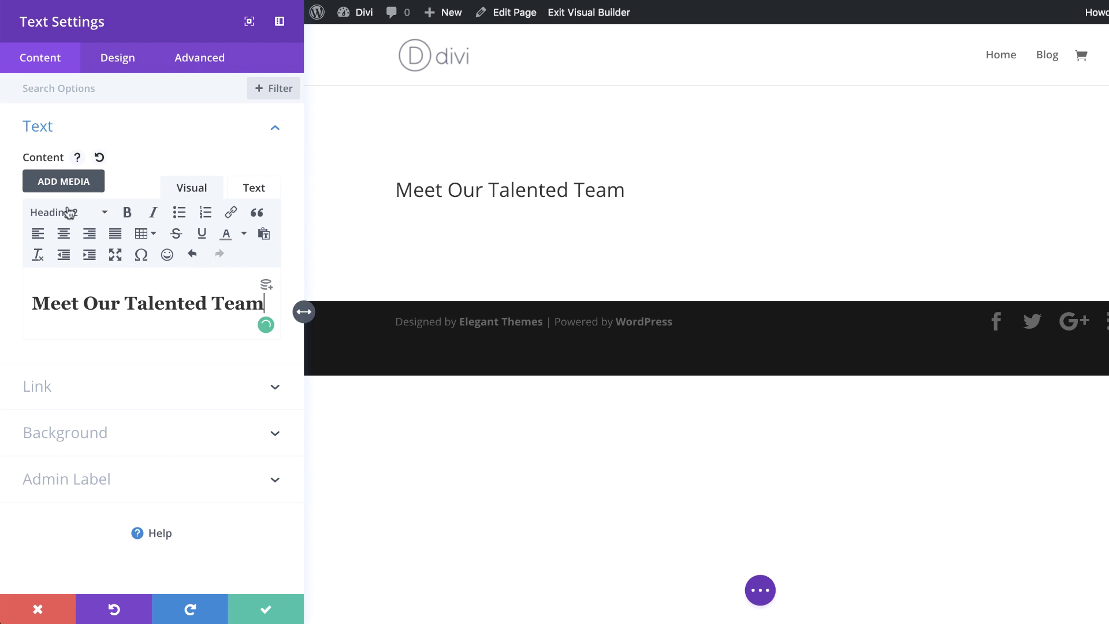
pyautogui.moveTo(32, 304); pyautogui.dragTo(264, 304)
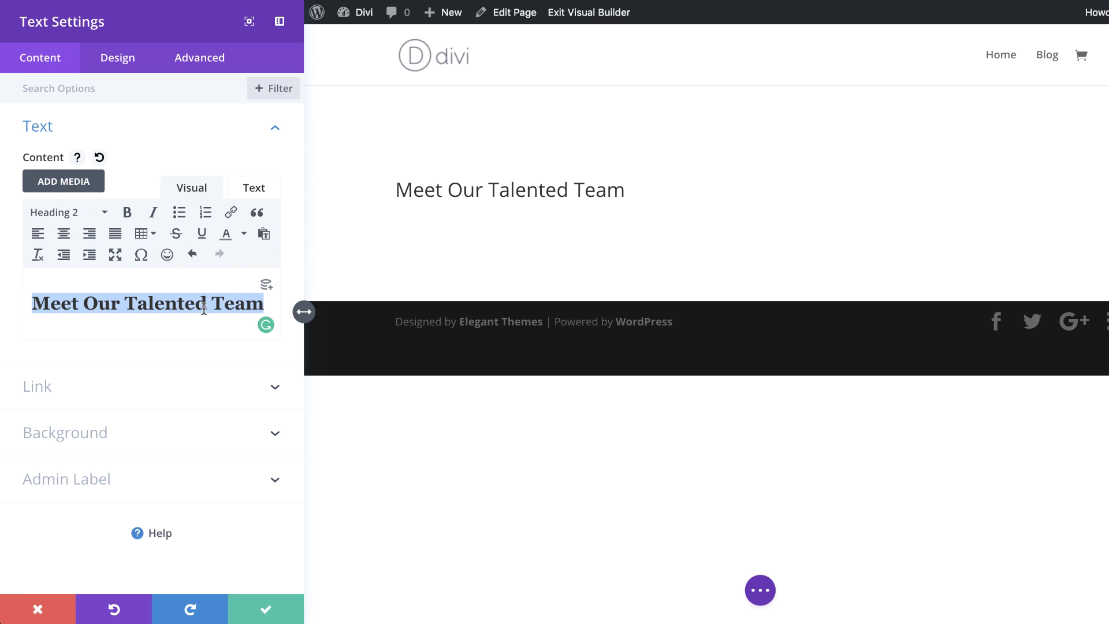
# - Style the Heading 2 text with the Cinzel font, small caps and centred alignment
pyautogui.click(116, 56)
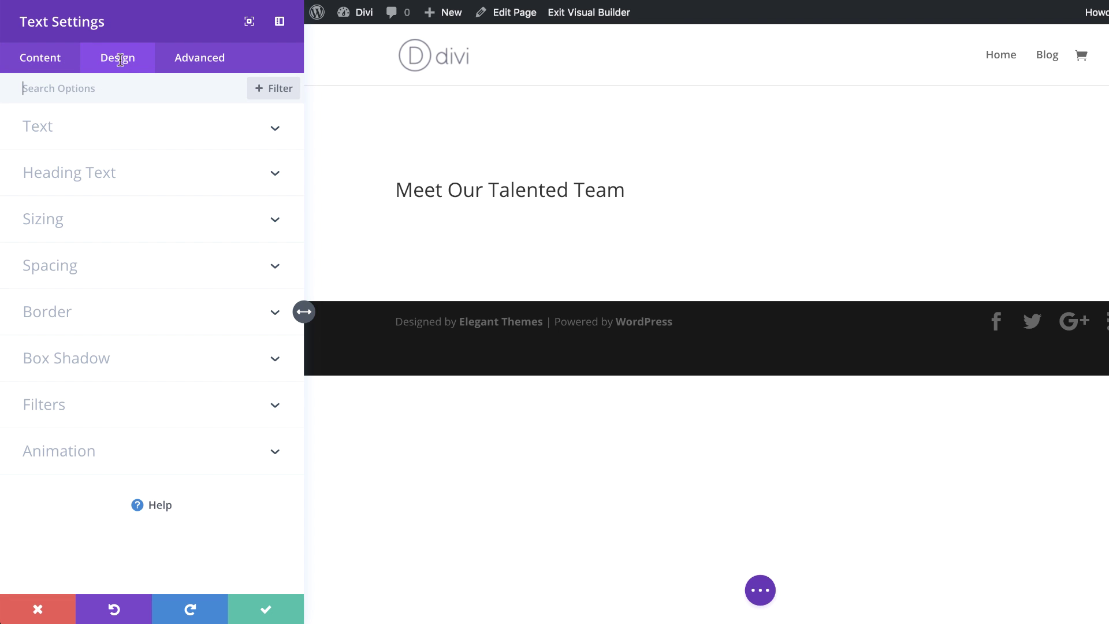
pyautogui.click(90, 173)
pyautogui.click(84, 137)
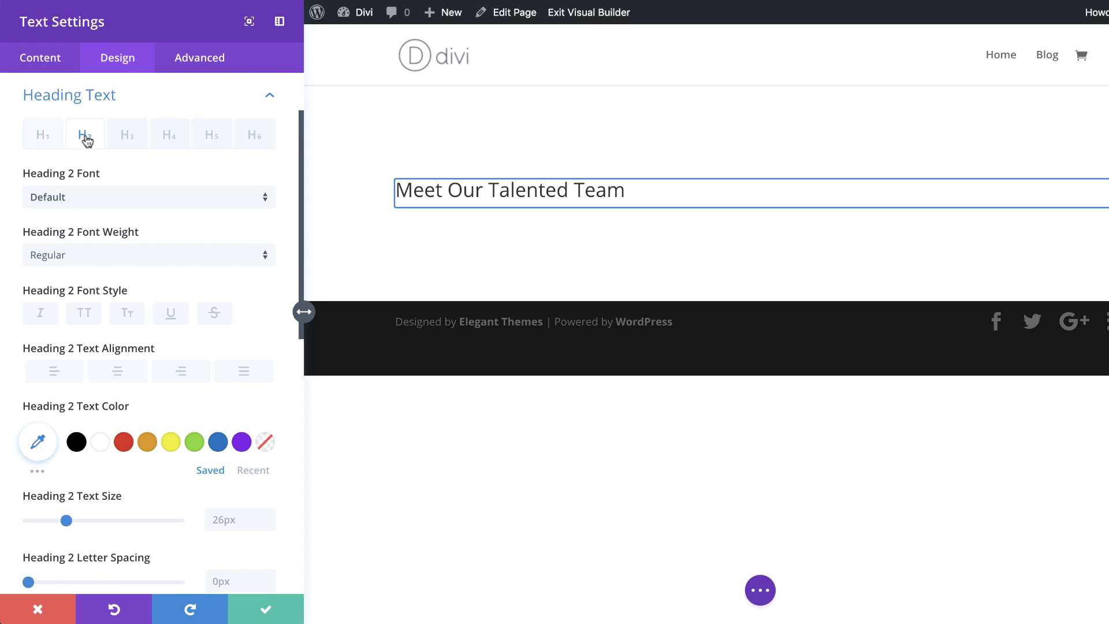
pyautogui.click(85, 195)
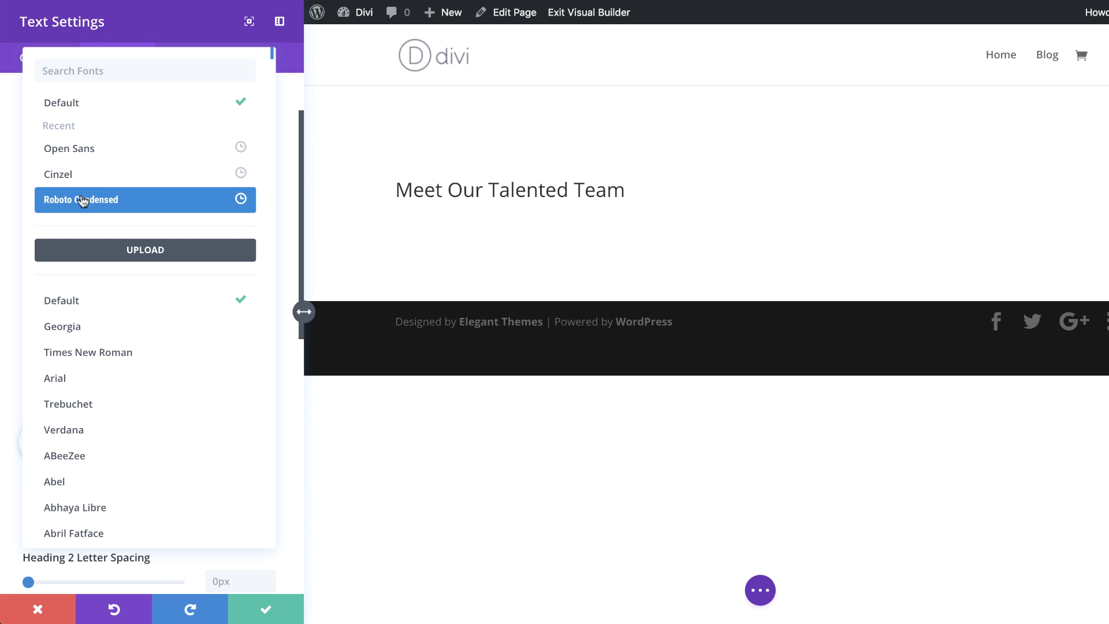
pyautogui.click(83, 177)
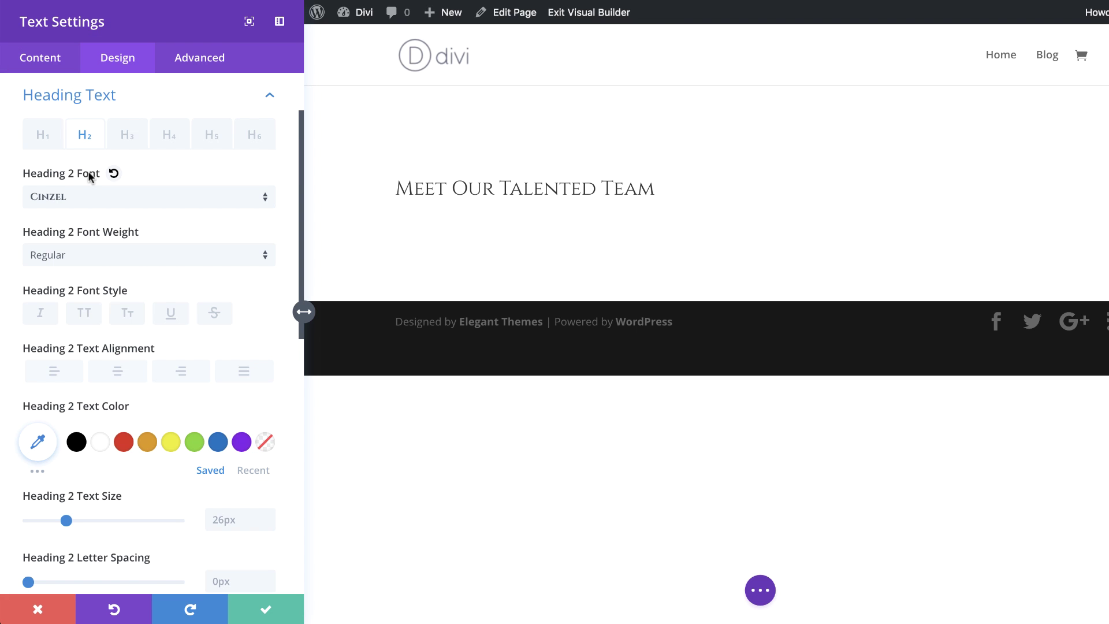
pyautogui.click(128, 314)
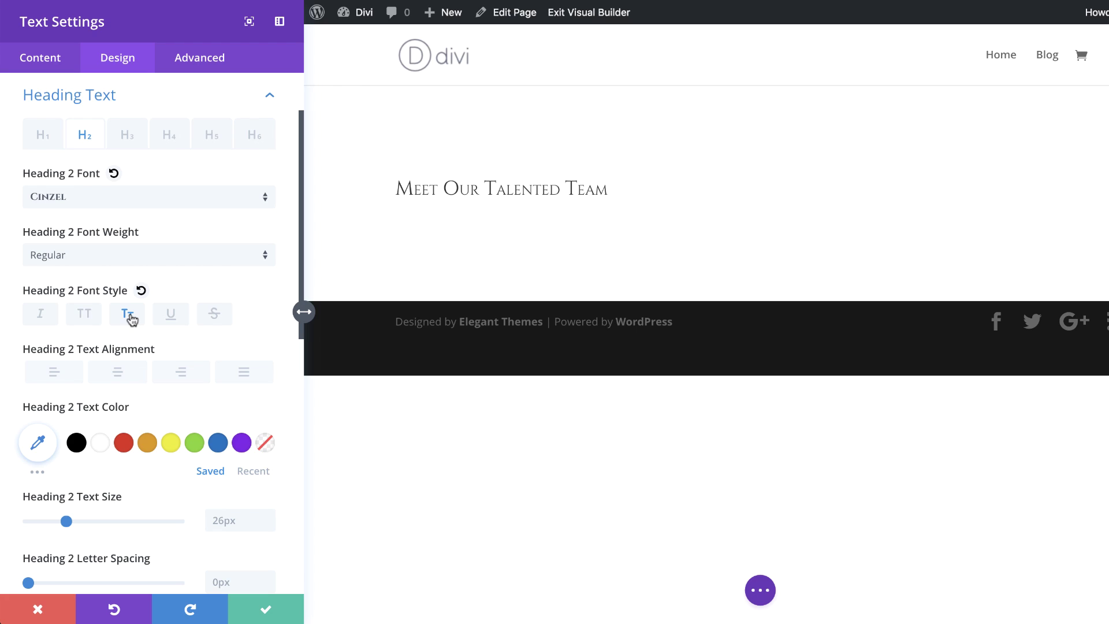
pyautogui.click(118, 373)
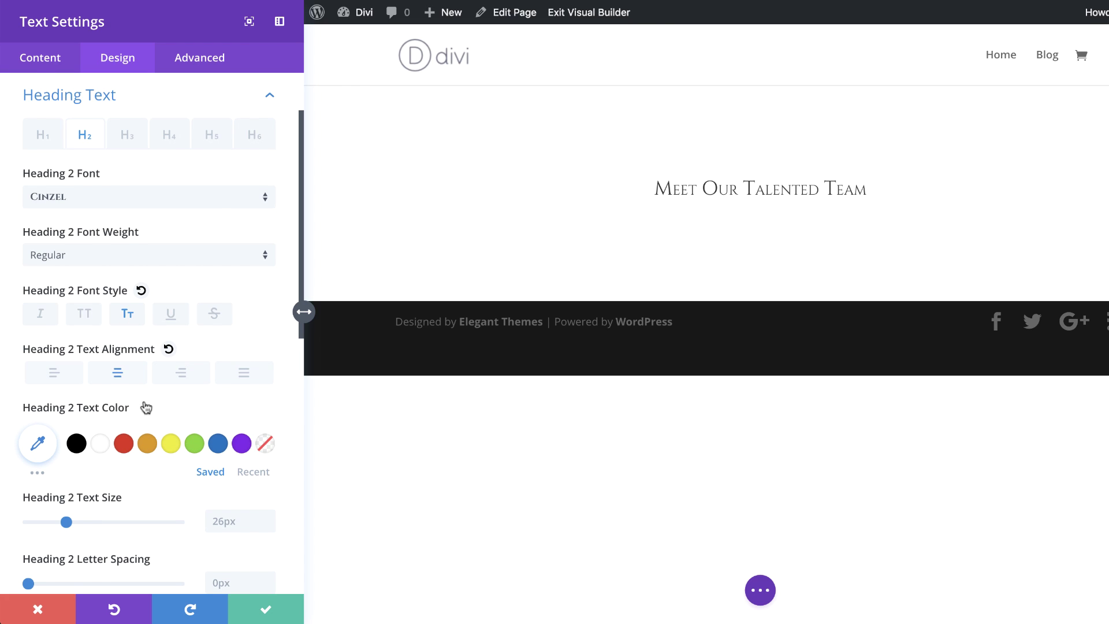
# - Set the Heading 2 text size to 70px and save the Text module
pyautogui.scroll(-2, 243, 520)
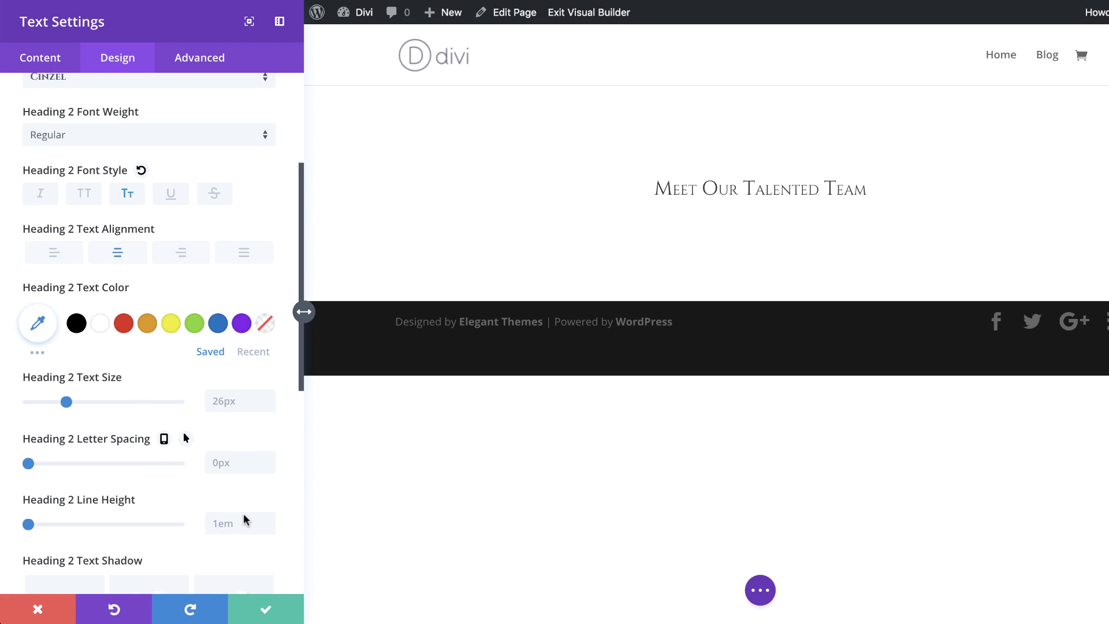
pyautogui.click(223, 400)
pyautogui.hotkey('ctrl', 'a')
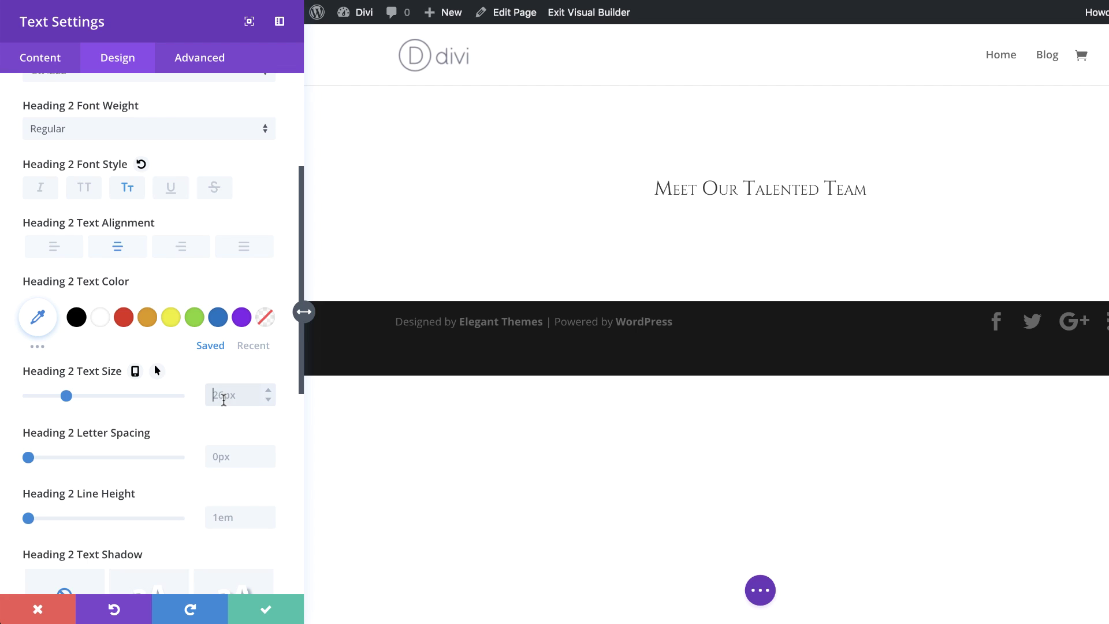
pyautogui.write('70px')
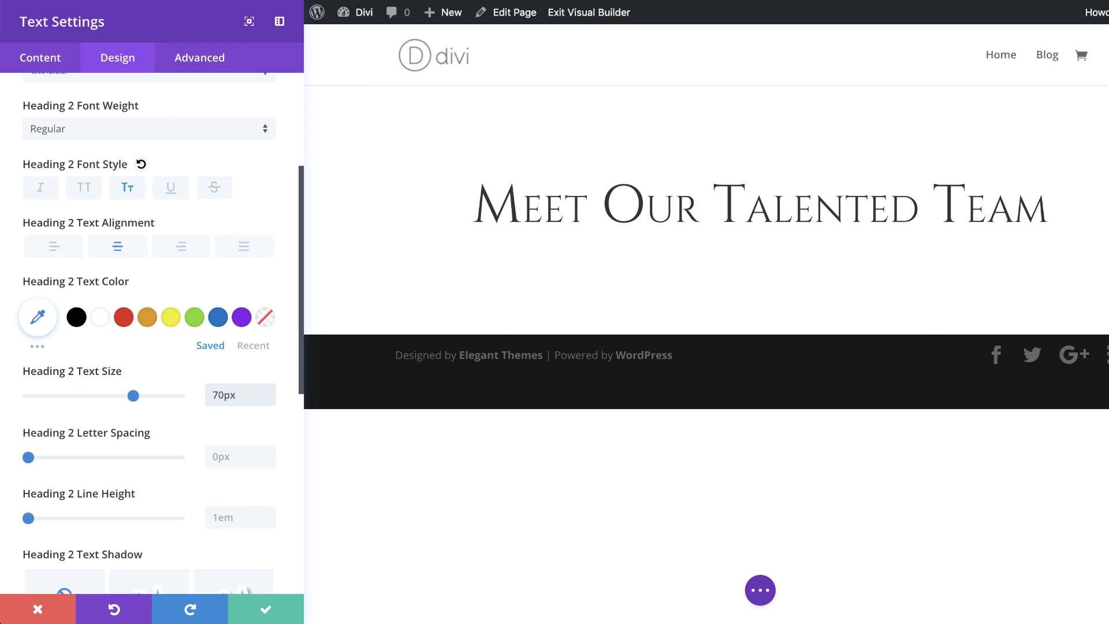
pyautogui.click(266, 609)
# - Insert a Divider module directly below the "Meet Our Talented Team" heading
pyautogui.moveTo(607, 224)
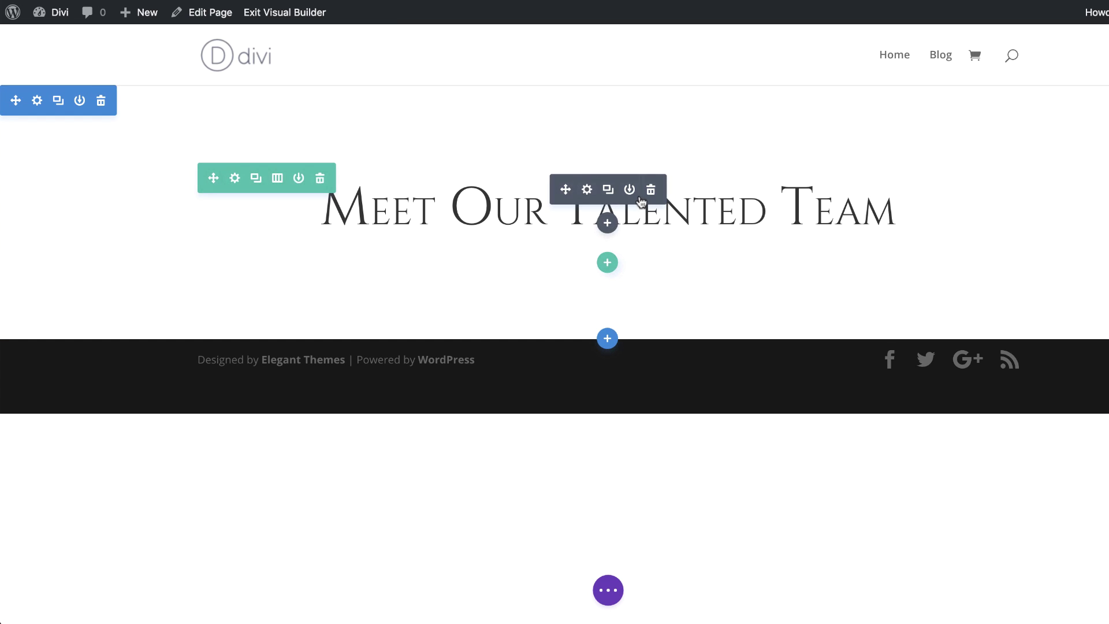
pyautogui.click(608, 224)
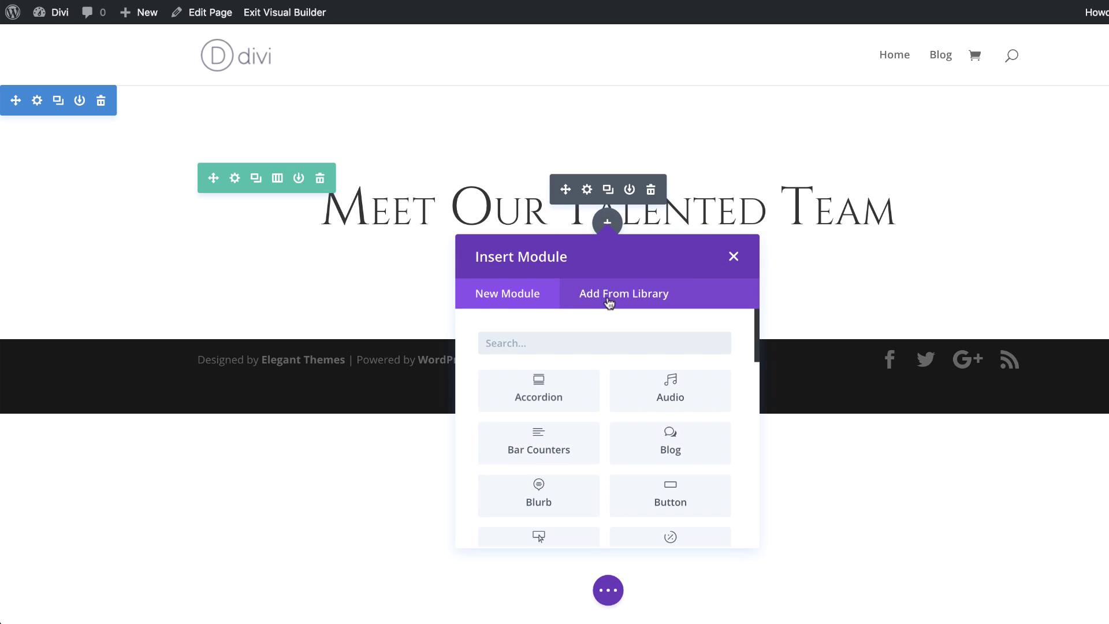
pyautogui.write('divi')
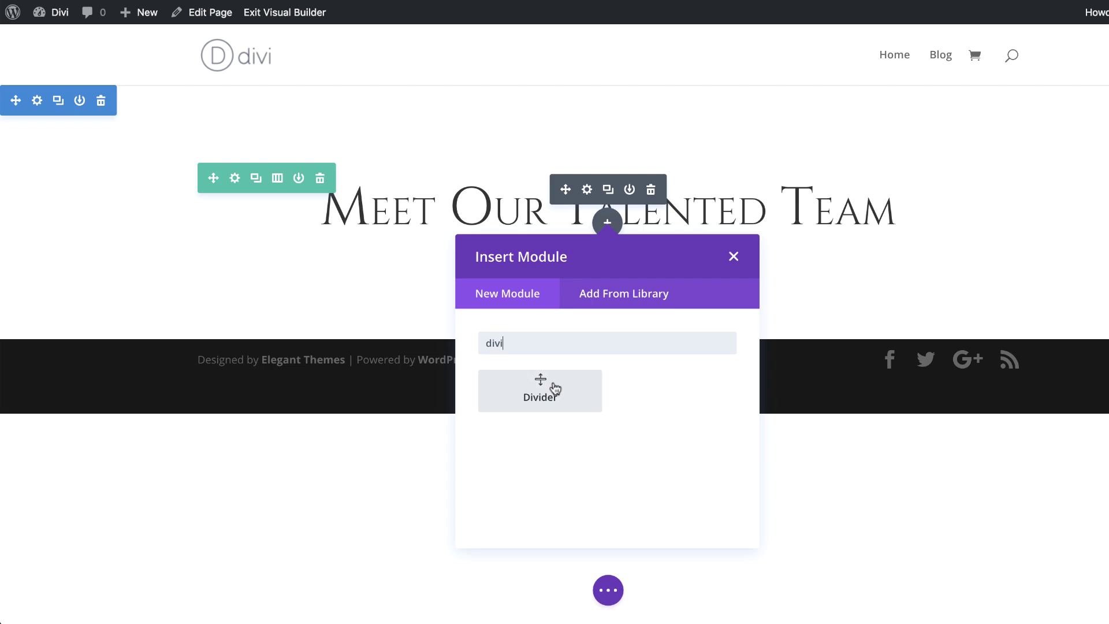
pyautogui.click(550, 384)
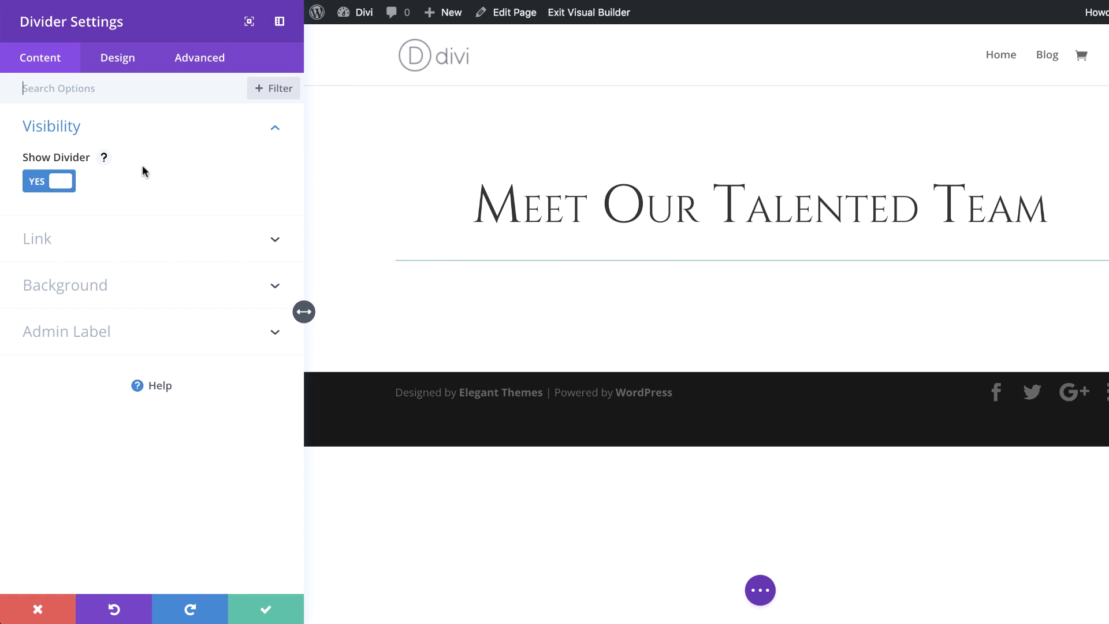
# - Set the divider's width to 26% and align it to the centre
pyautogui.click(129, 62)
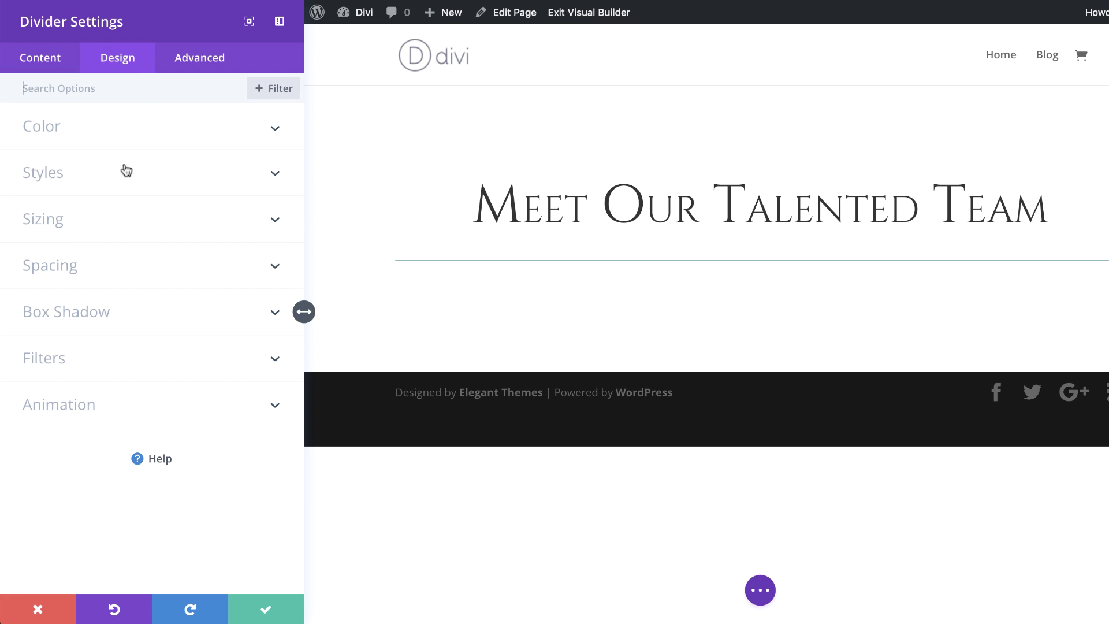
pyautogui.click(60, 223)
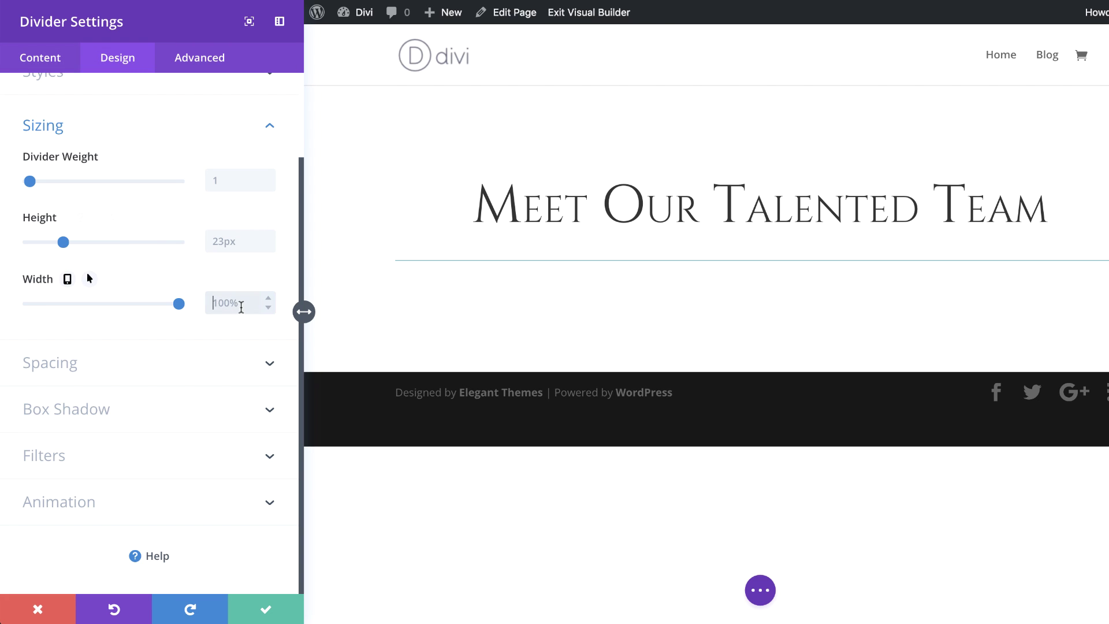
pyautogui.write('26%')
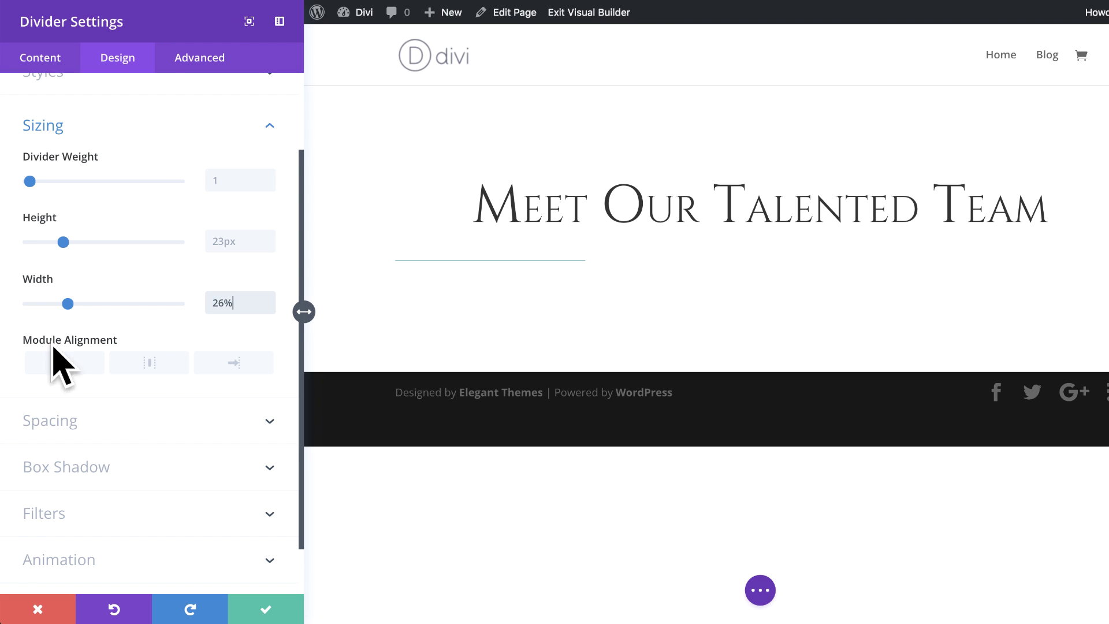
pyautogui.click(150, 365)
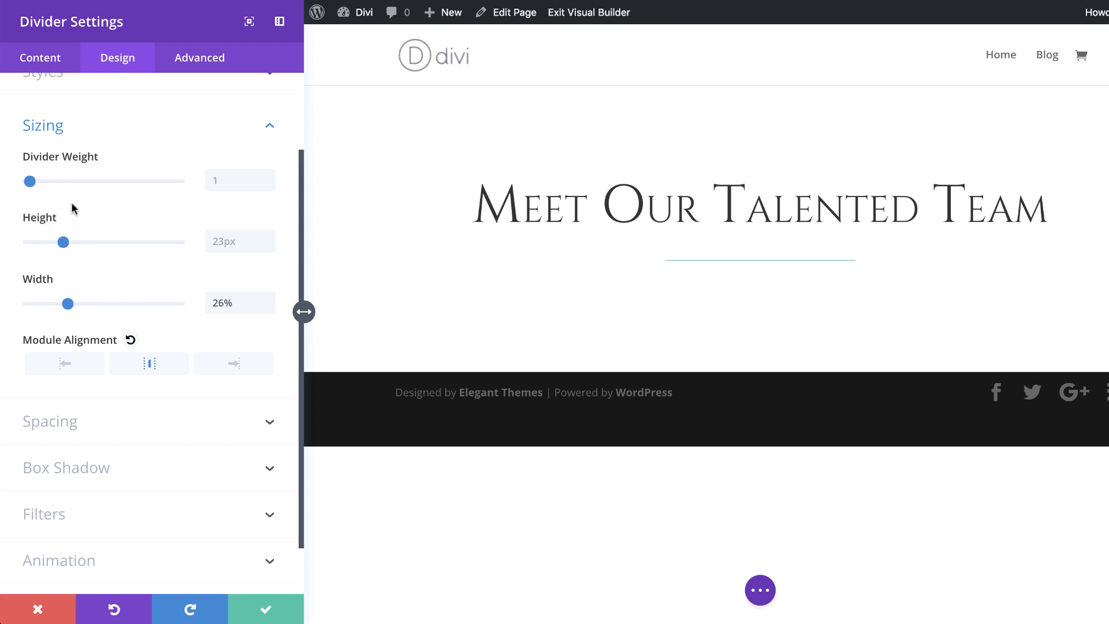
# - Set the divider's line colour to #333333 and save the Divider module
pyautogui.scroll(3, 165, 375)
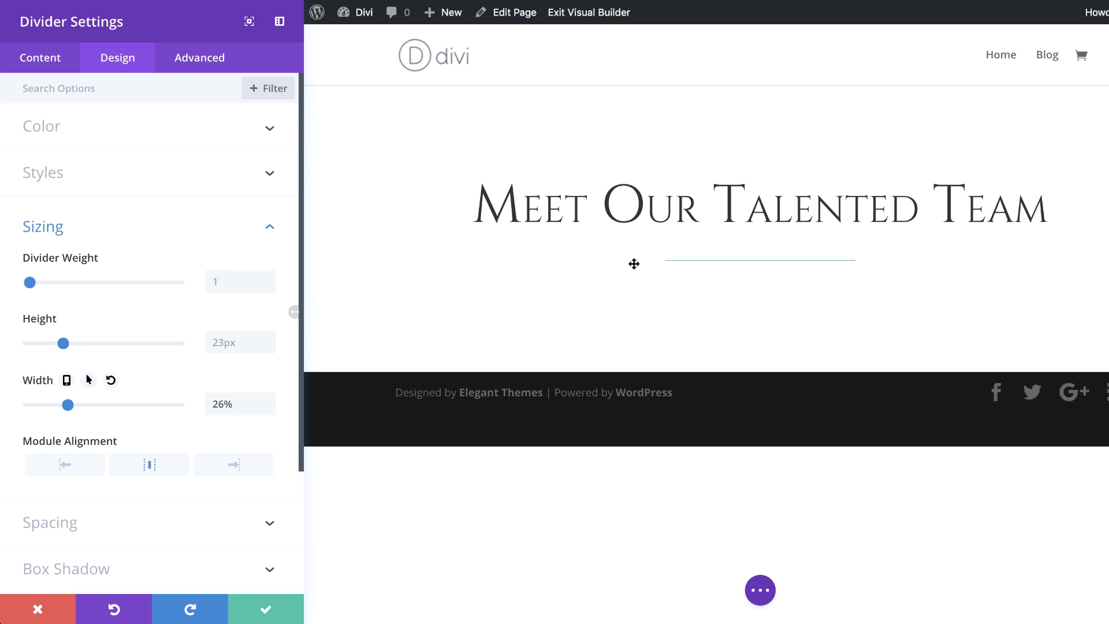
pyautogui.click(50, 126)
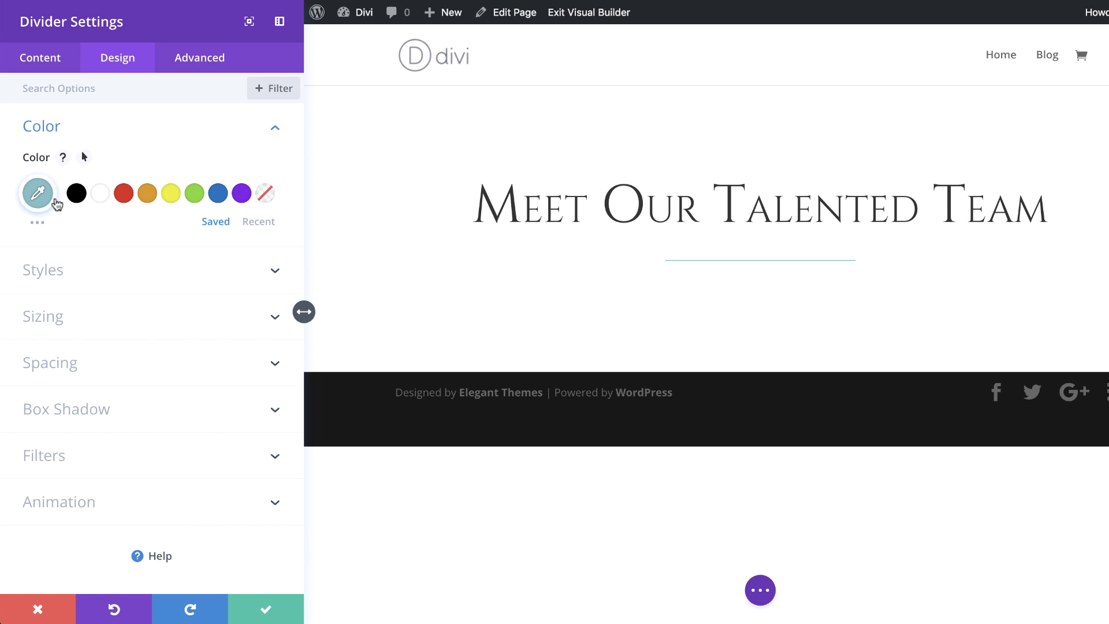
pyautogui.click(37, 195)
pyautogui.moveTo(42, 196); pyautogui.dragTo(81, 196)
pyautogui.write('3')
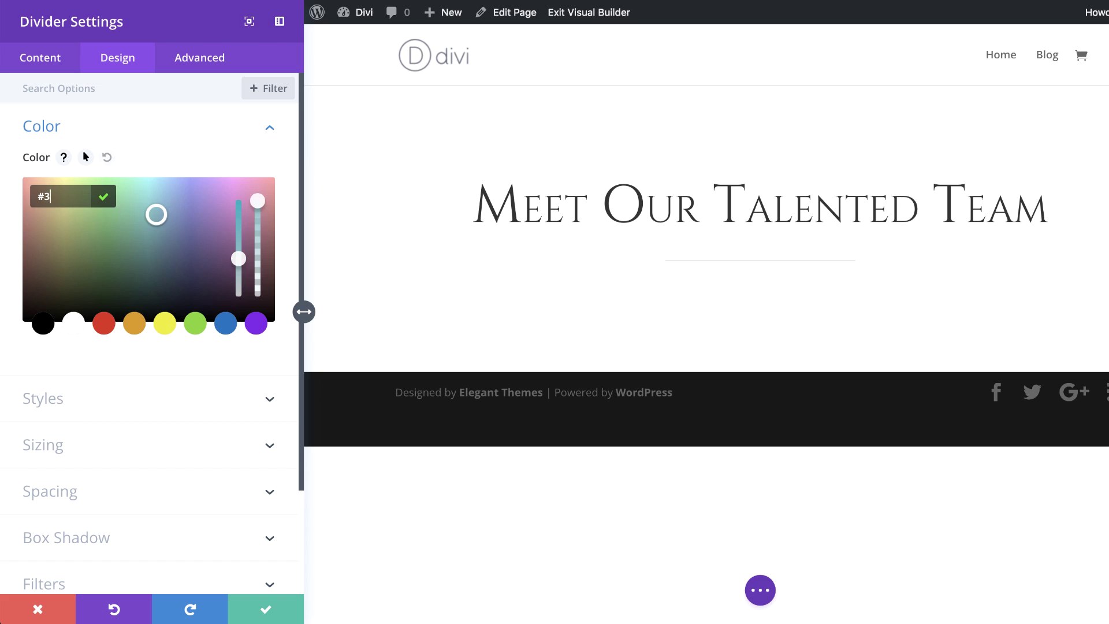
pyautogui.write('33333')
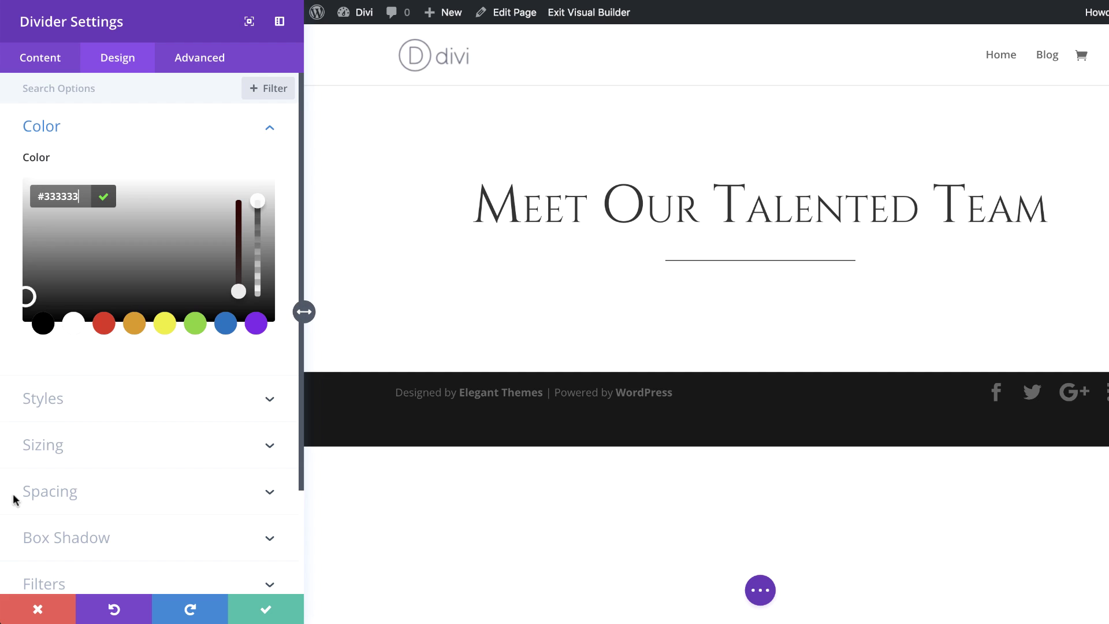
pyautogui.click(258, 610)
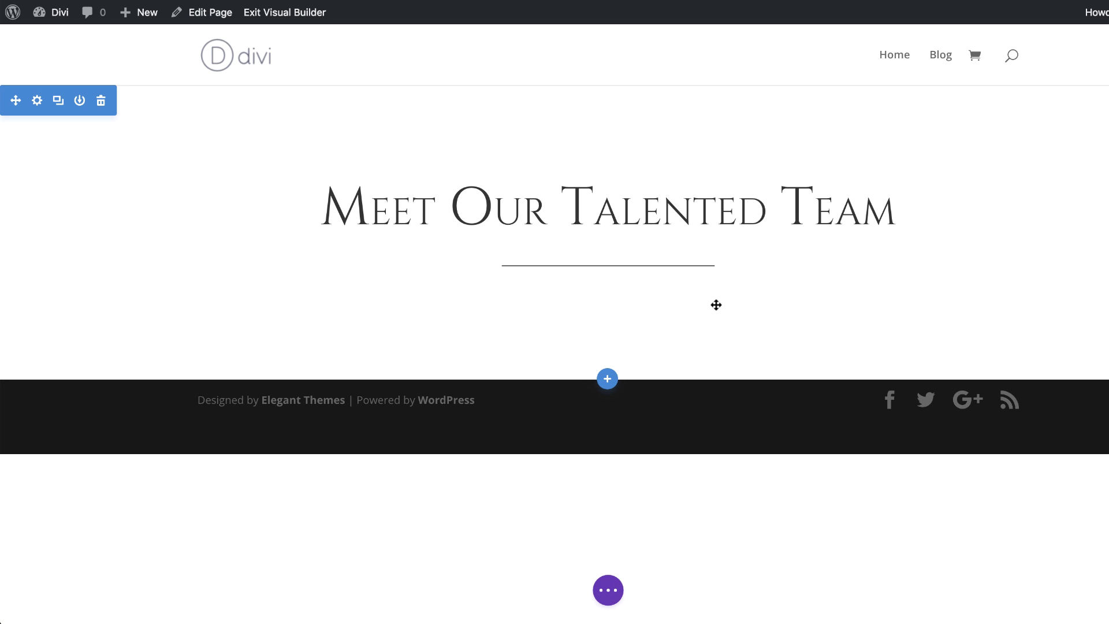
# - Insert an empty row with three equal columns directly below the heading row
pyautogui.moveTo(607, 302)
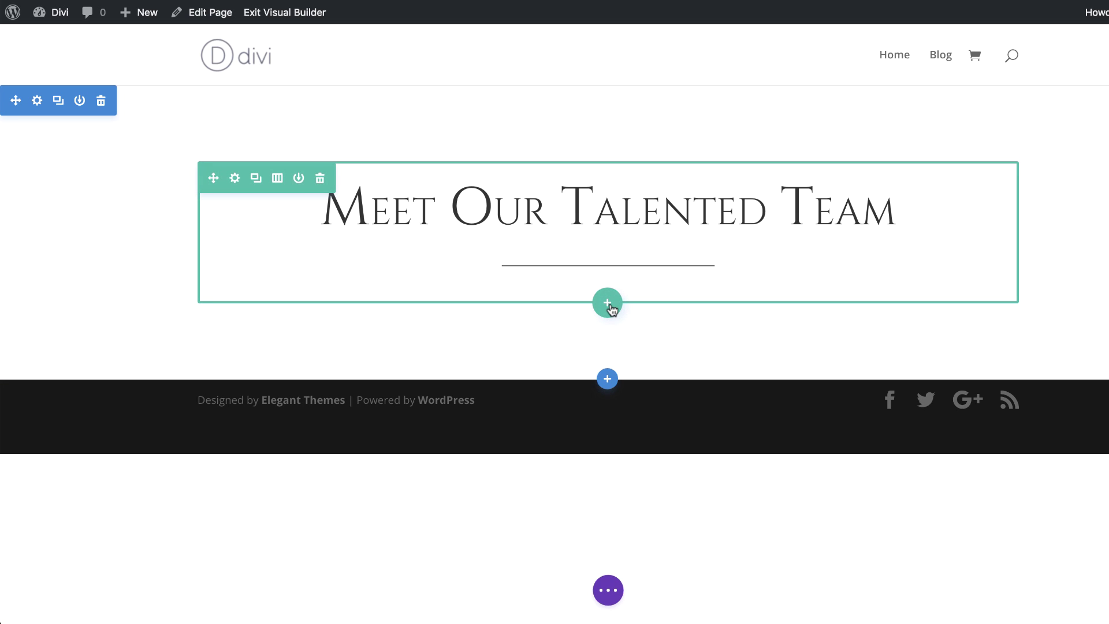
pyautogui.click(608, 304)
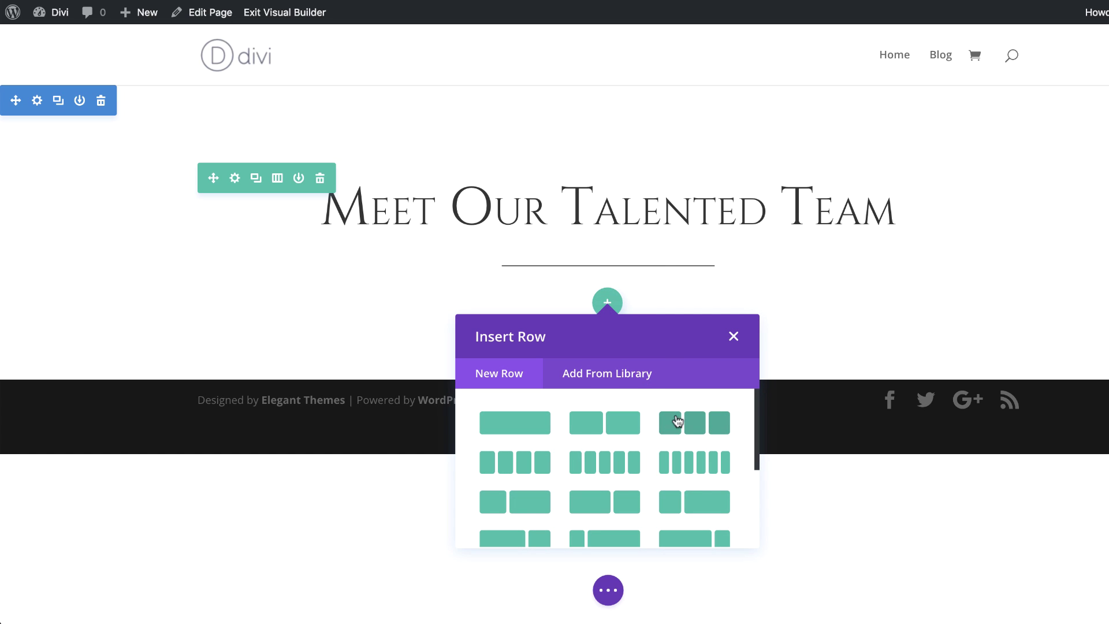
pyautogui.click(701, 427)
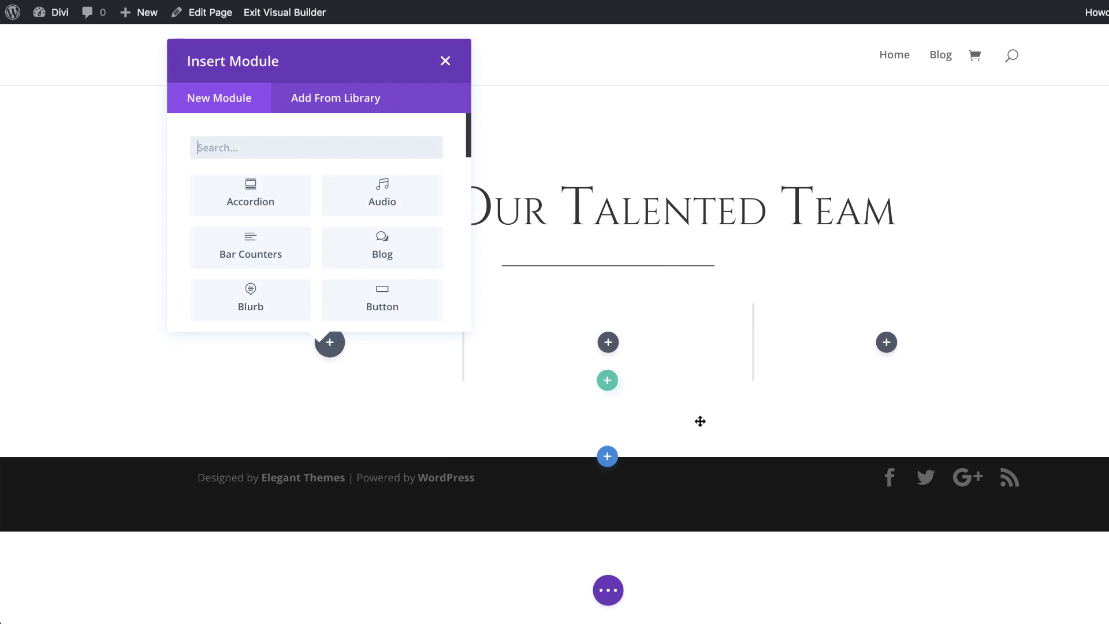
pyautogui.click(447, 60)
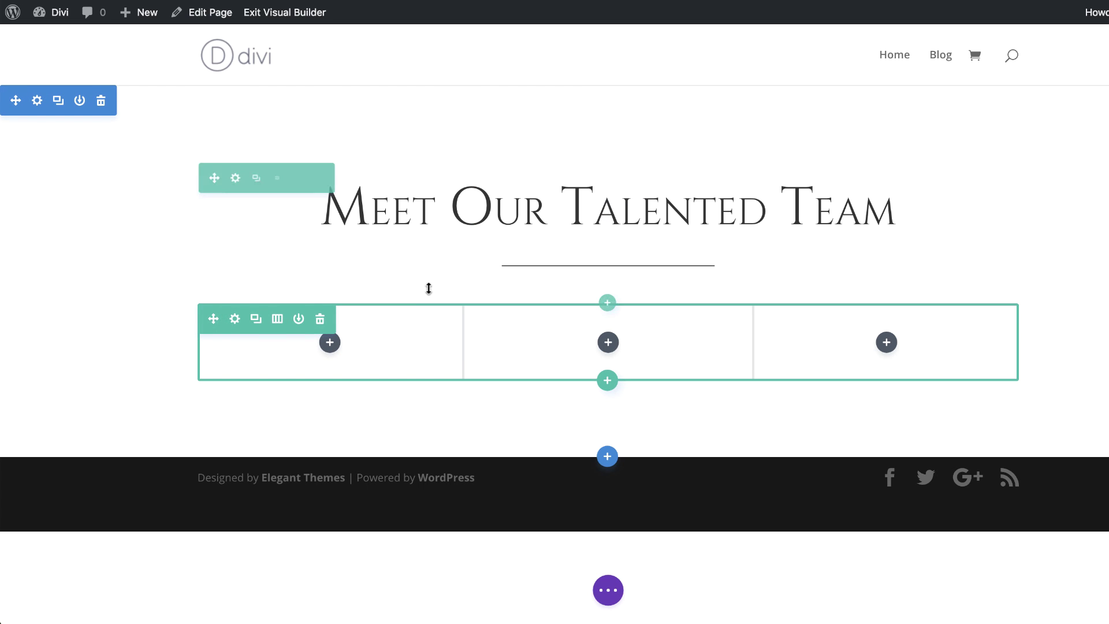
# - Make the three-column row fullwidth, then give it a custom width of 2000px
pyautogui.click(234, 333)
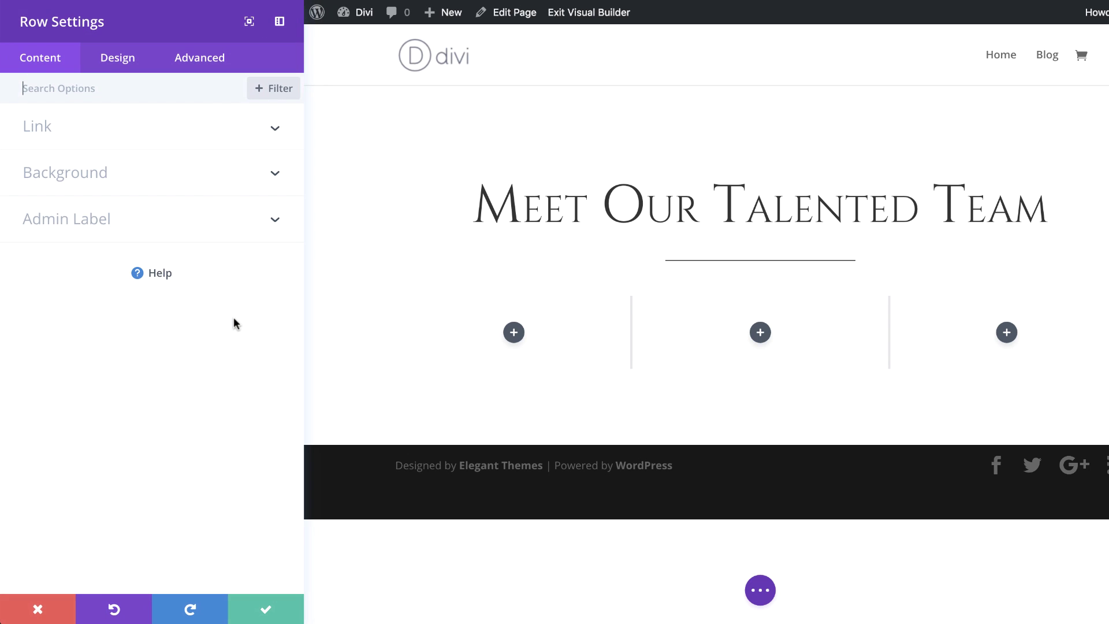
pyautogui.click(115, 70)
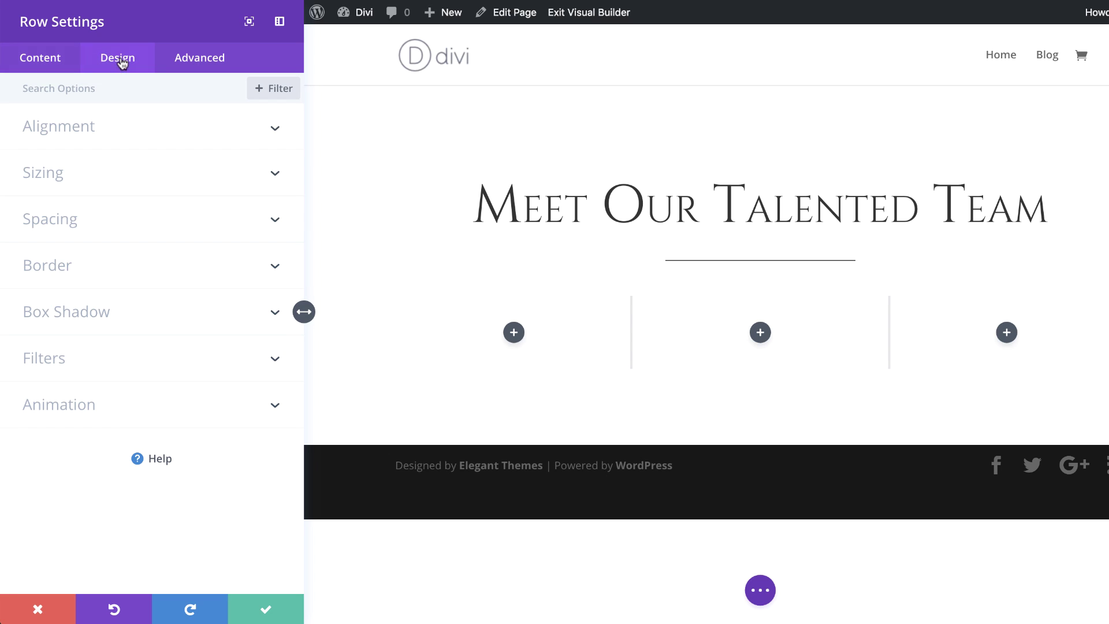
pyautogui.click(55, 175)
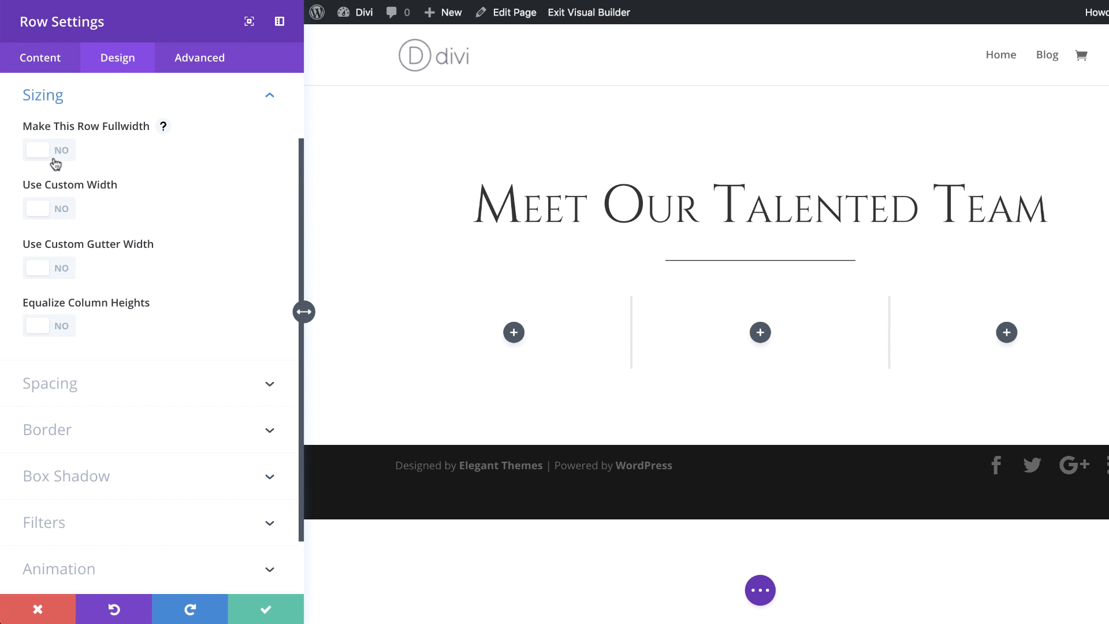
pyautogui.click(63, 152)
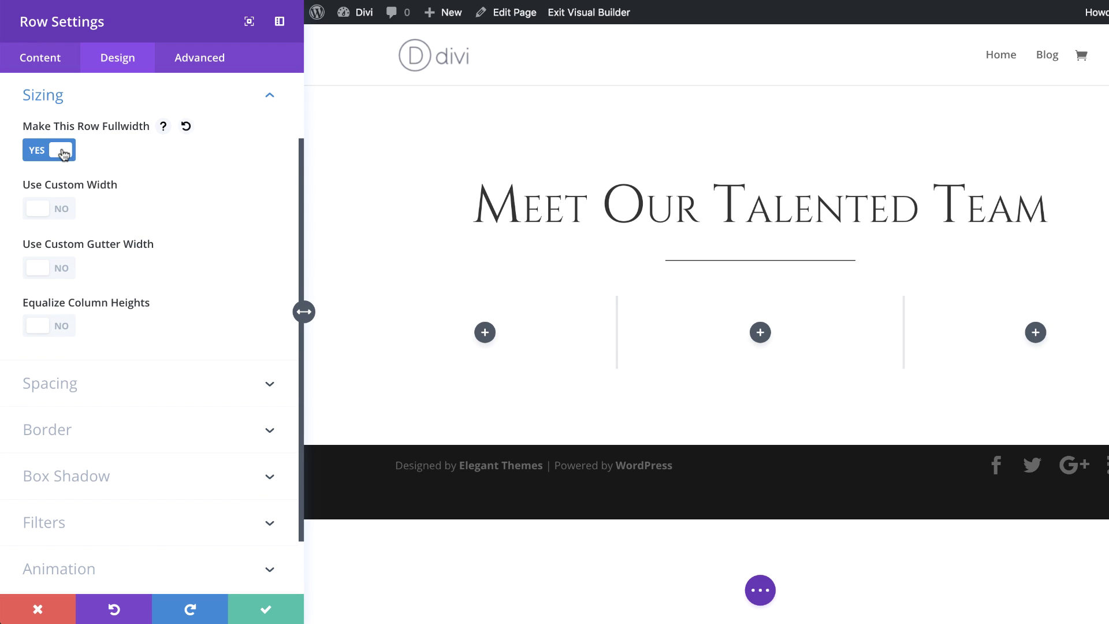
pyautogui.click(63, 214)
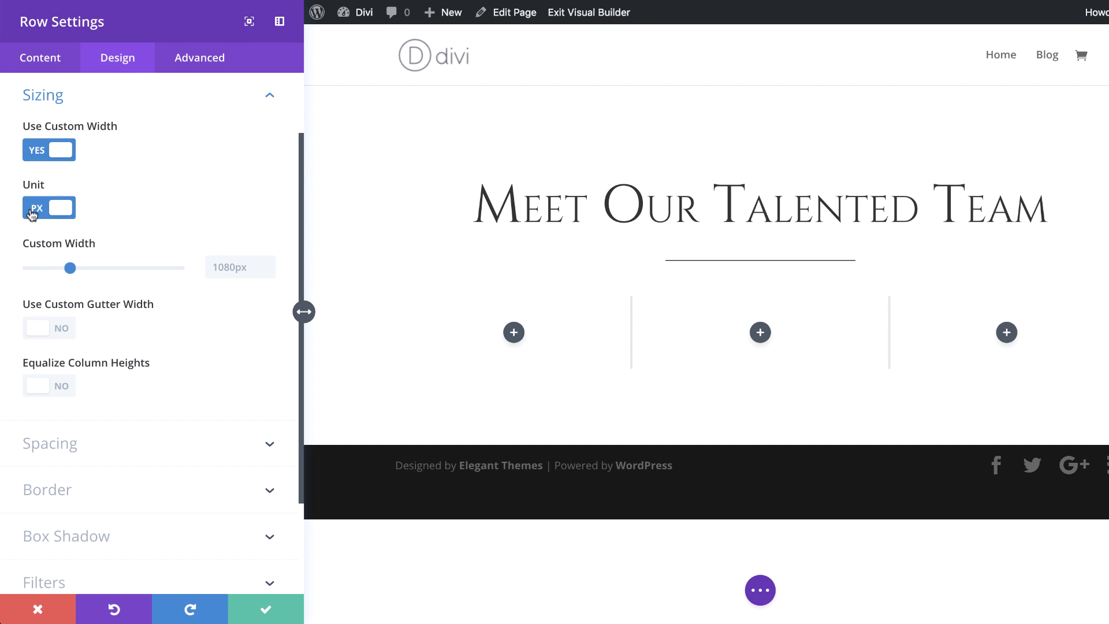
pyautogui.click(213, 267)
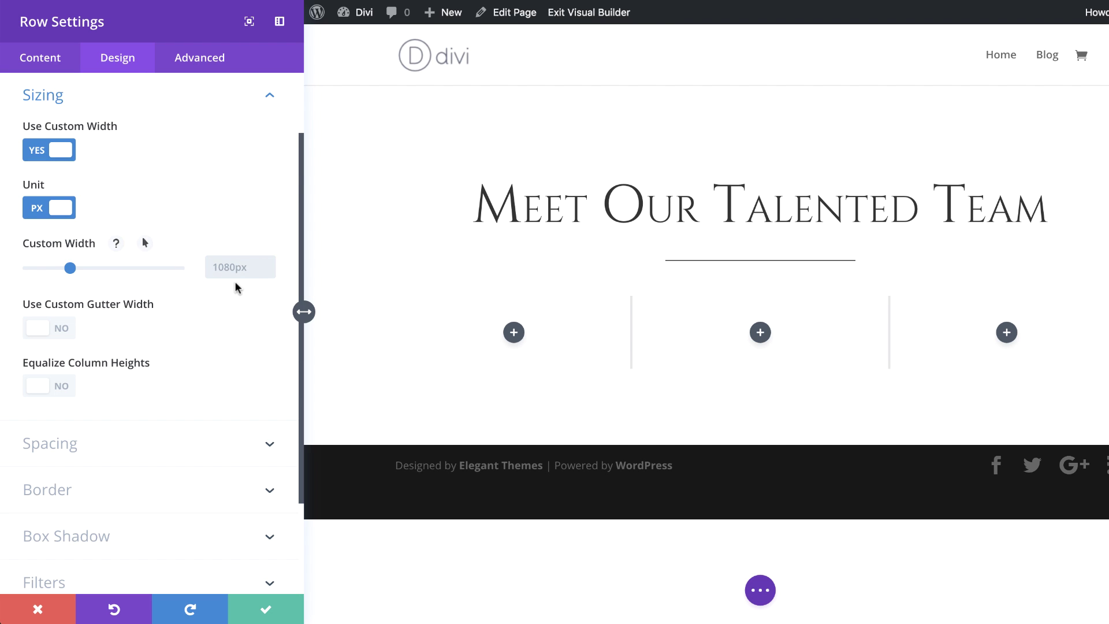
pyautogui.write('2000px')
# - Enable a custom gutter width of 1 for the row and equalize its column heights
pyautogui.click(63, 329)
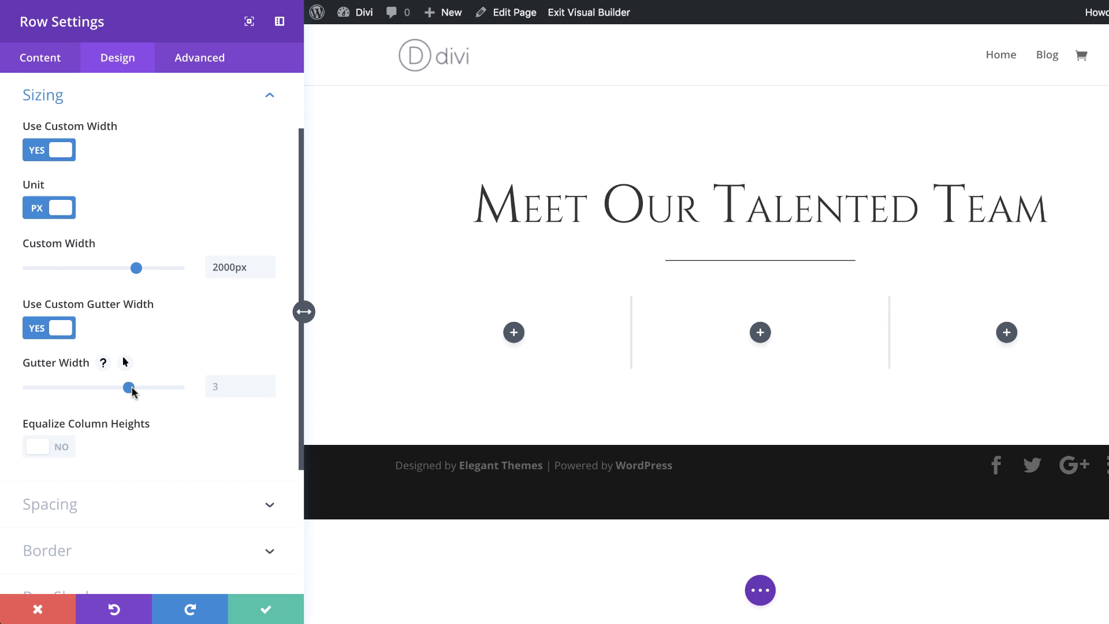
pyautogui.moveTo(130, 387); pyautogui.dragTo(14, 389)
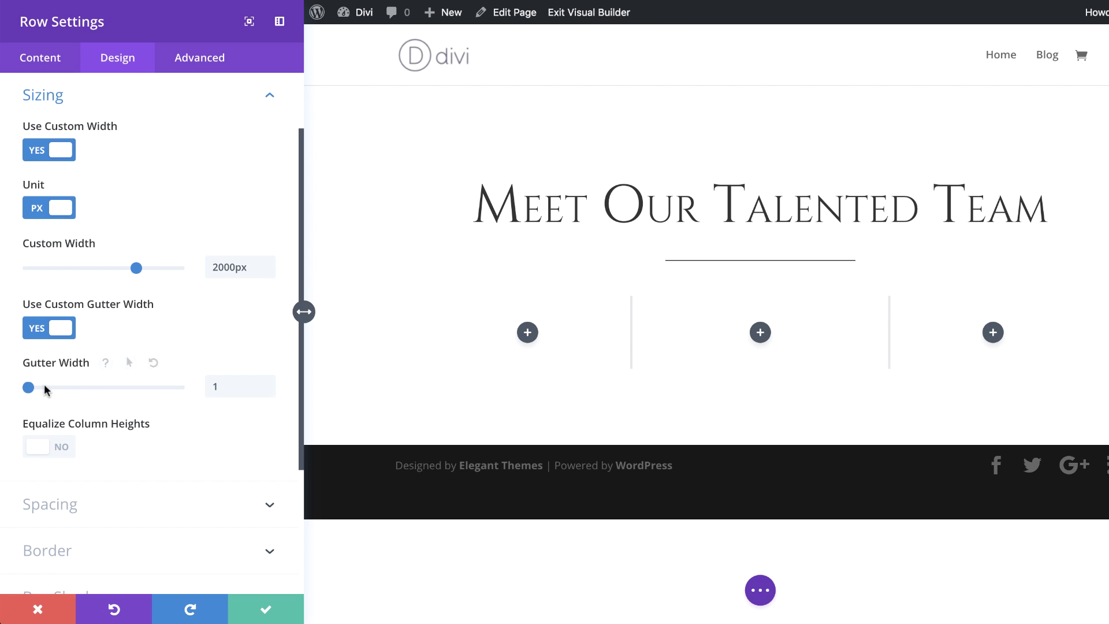
pyautogui.click(66, 453)
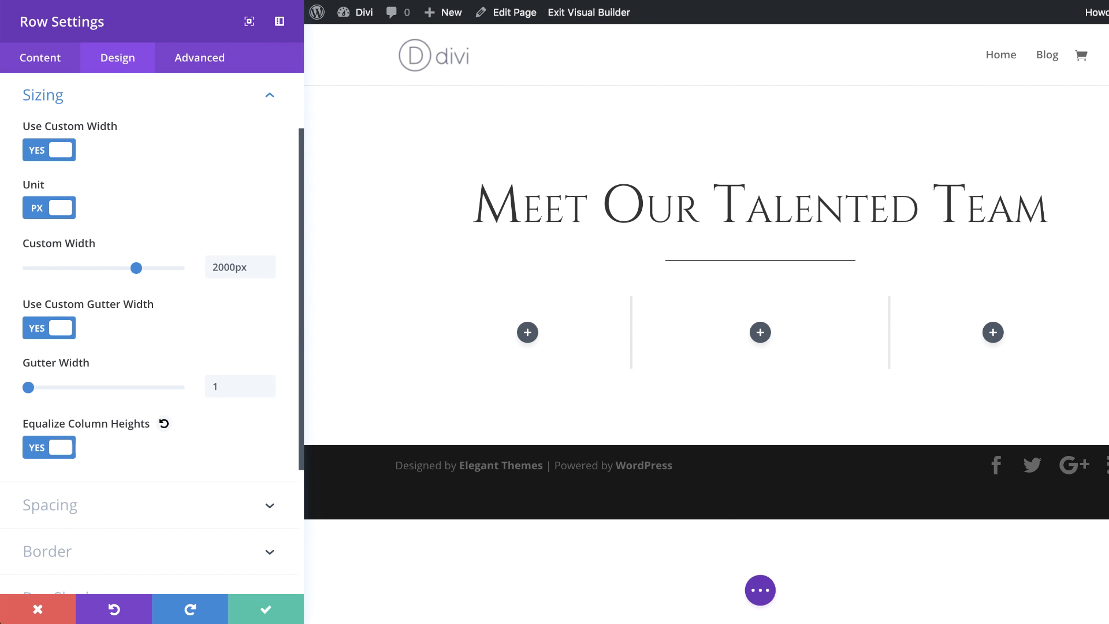
# - Set the three-column row's top and bottom custom margin to 50px with the two values linked
pyautogui.click(118, 518)
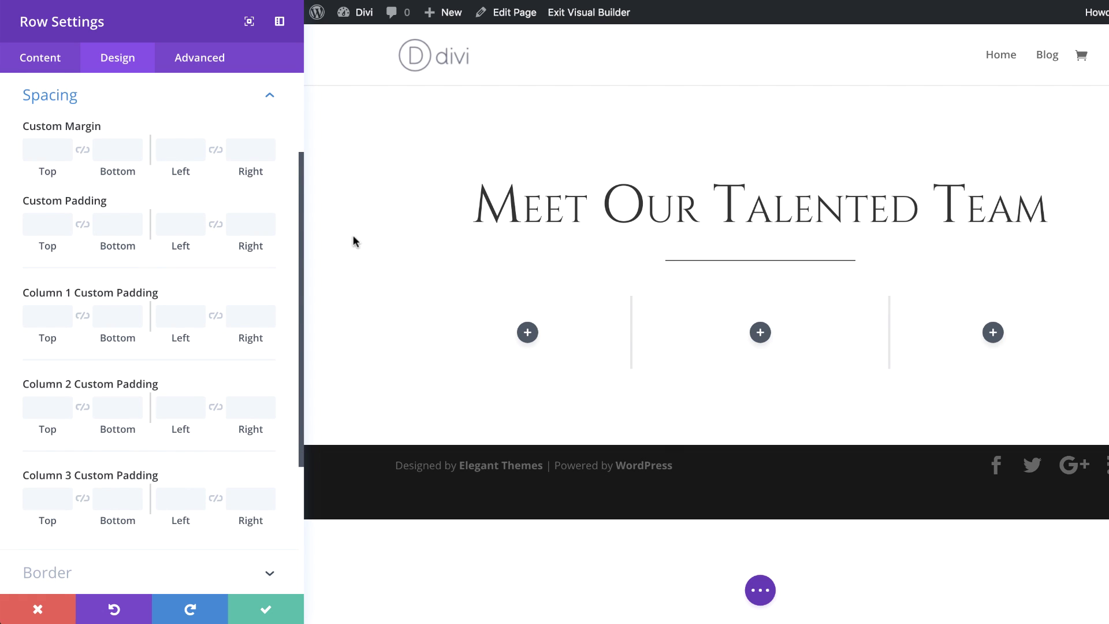
pyautogui.click(45, 150)
pyautogui.write('50px')
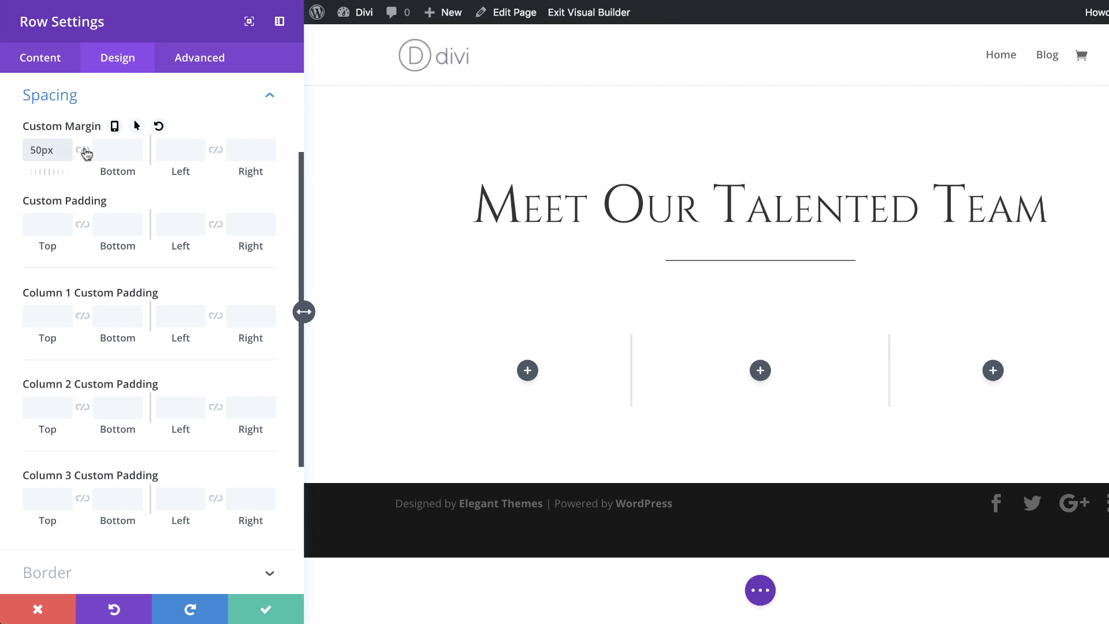
pyautogui.click(84, 151)
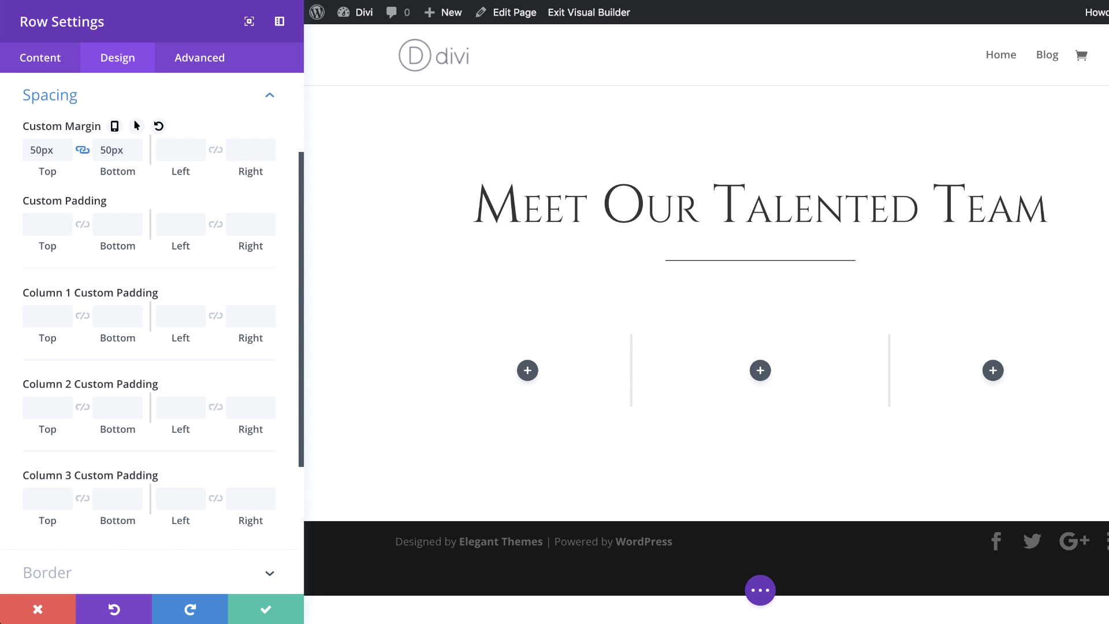
# - Set the row's custom padding to a linked 10px top and bottom and a linked 5px left and right
pyautogui.click(41, 224)
pyautogui.write('10px')
pyautogui.click(83, 225)
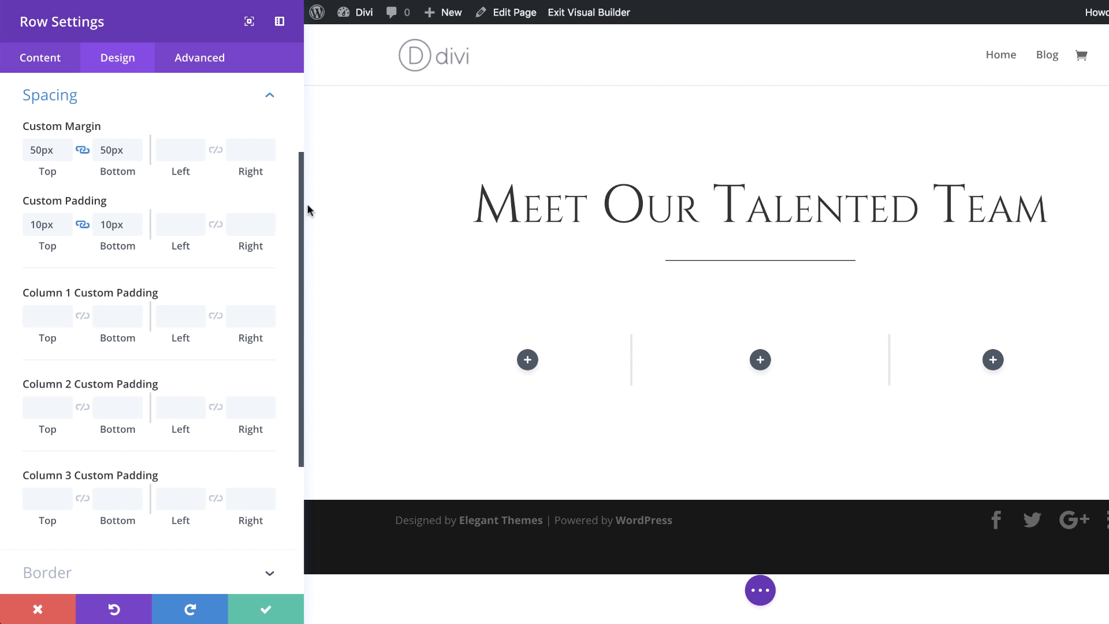
pyautogui.click(168, 227)
pyautogui.write('5px')
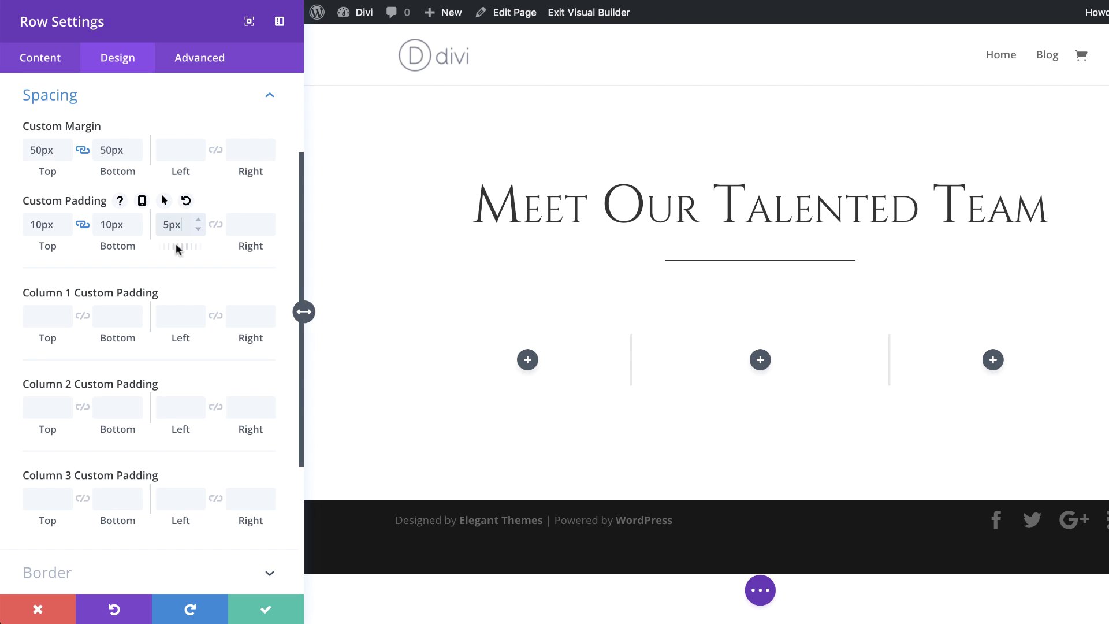
pyautogui.click(215, 225)
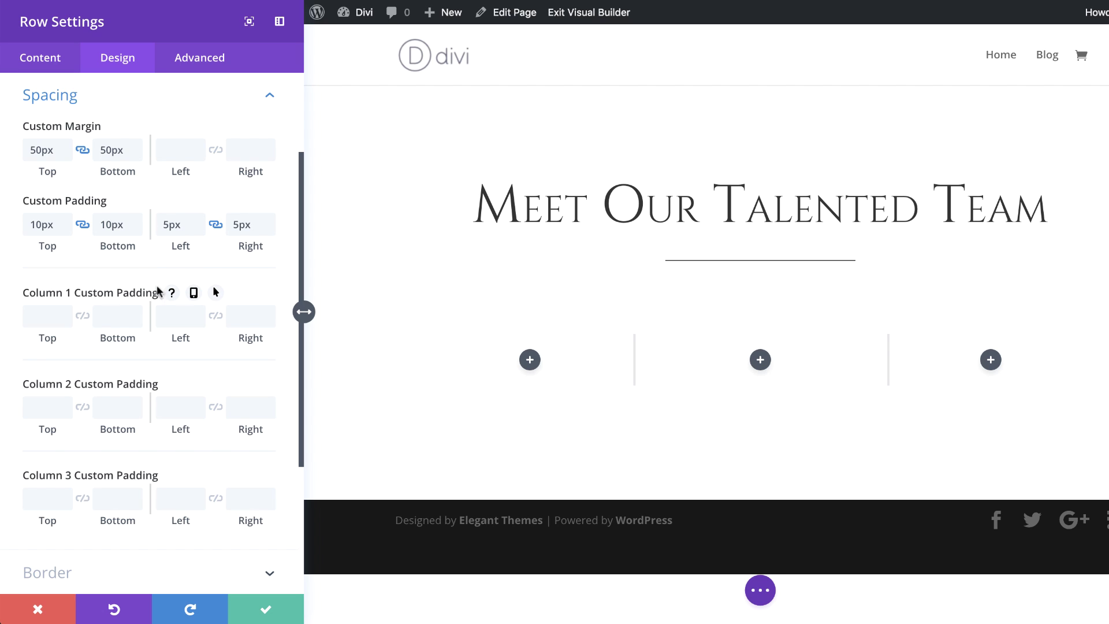
# - Set linked left and right custom padding of 5px for columns 1, 2 and 3
pyautogui.click(176, 315)
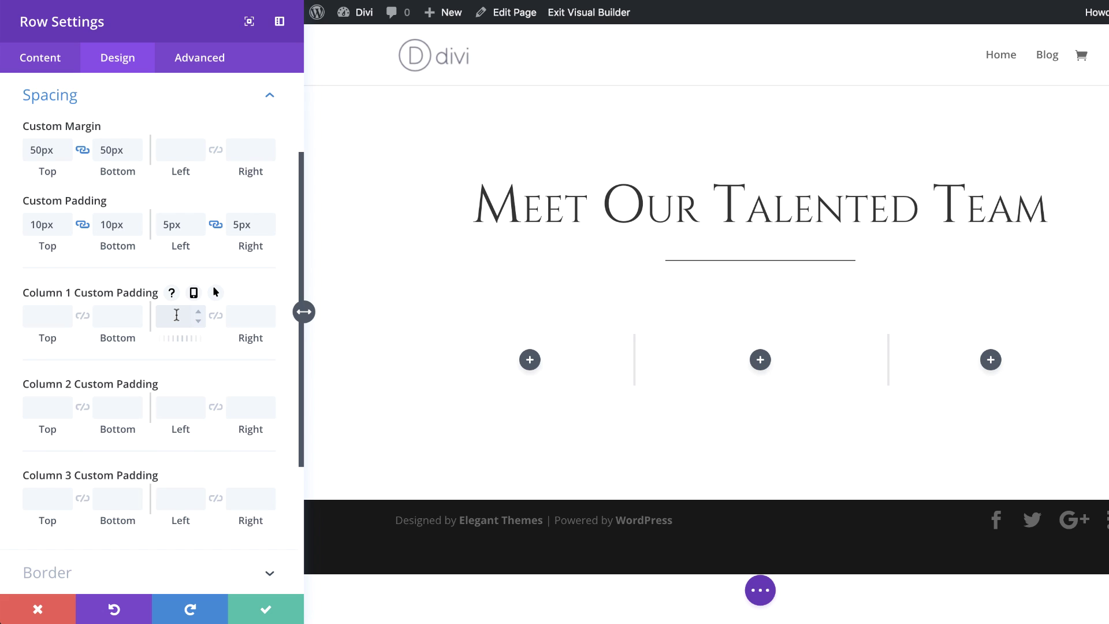
pyautogui.write('5px')
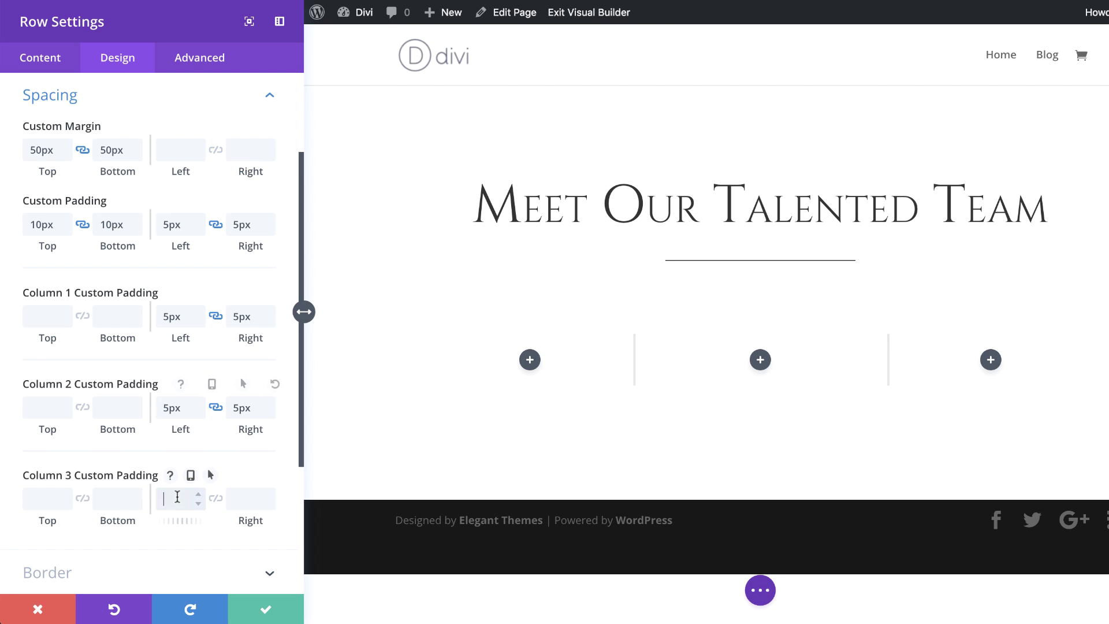
pyautogui.click(176, 498)
pyautogui.write('5px')
pyautogui.click(216, 500)
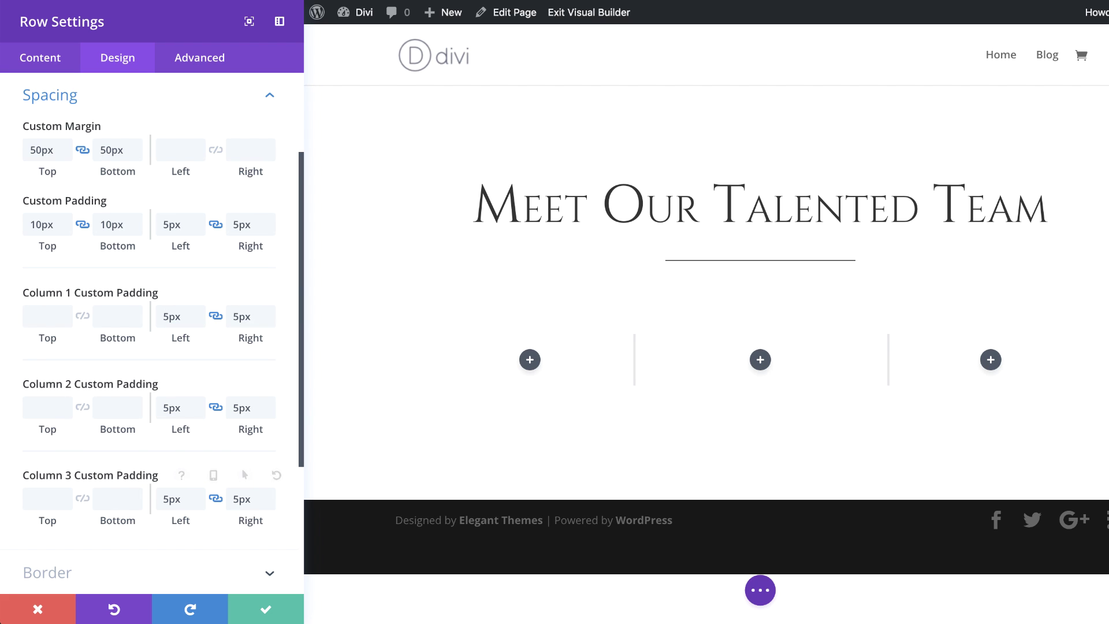
# - Give the three-column row the first box shadow preset with 80px blur strength and -14px spread strength, and save the row settings
pyautogui.scroll(-4, 185, 538)
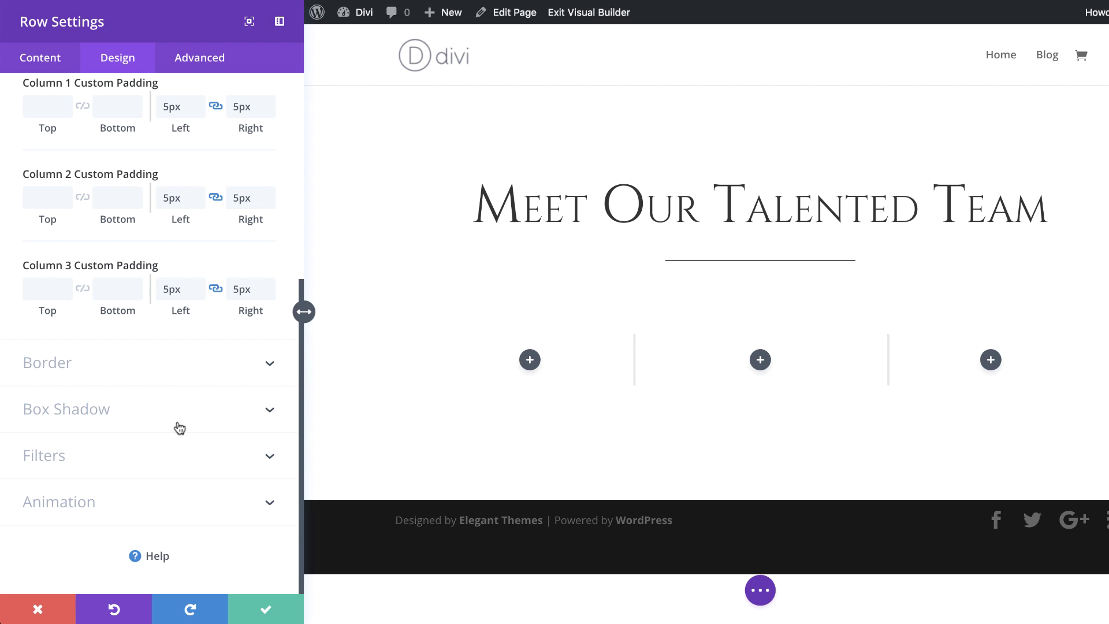
pyautogui.click(103, 412)
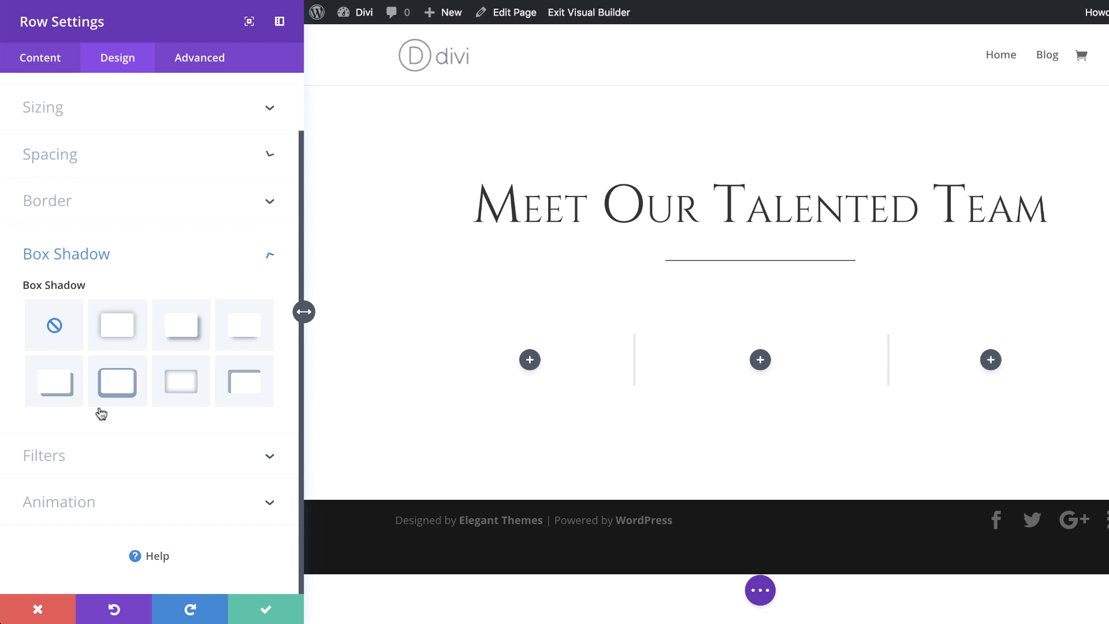
pyautogui.click(126, 331)
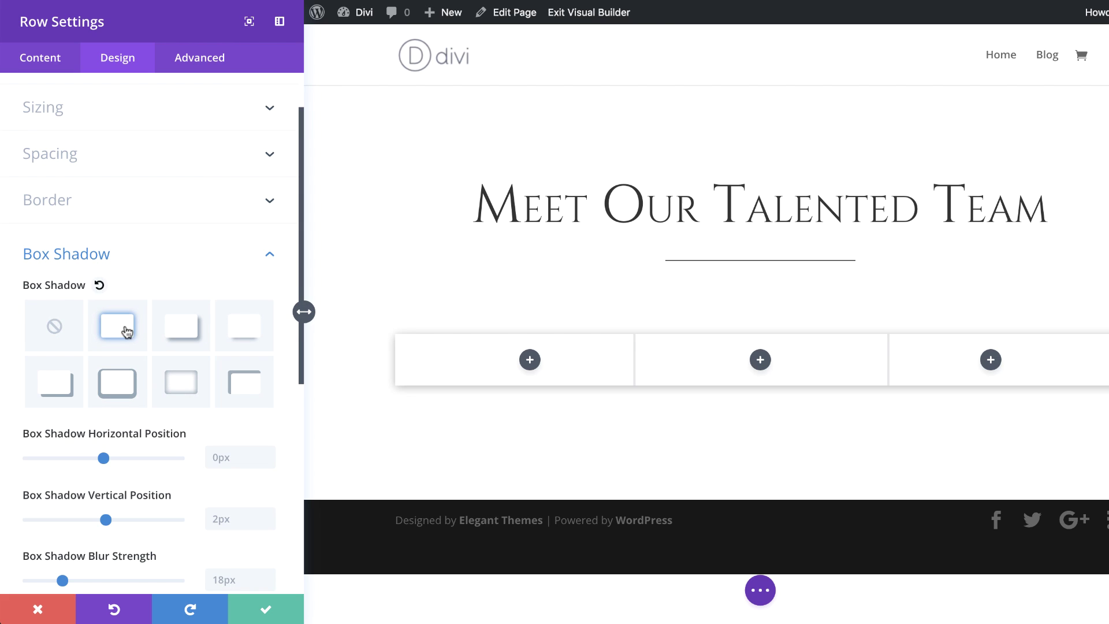
pyautogui.scroll(-5, 190, 477)
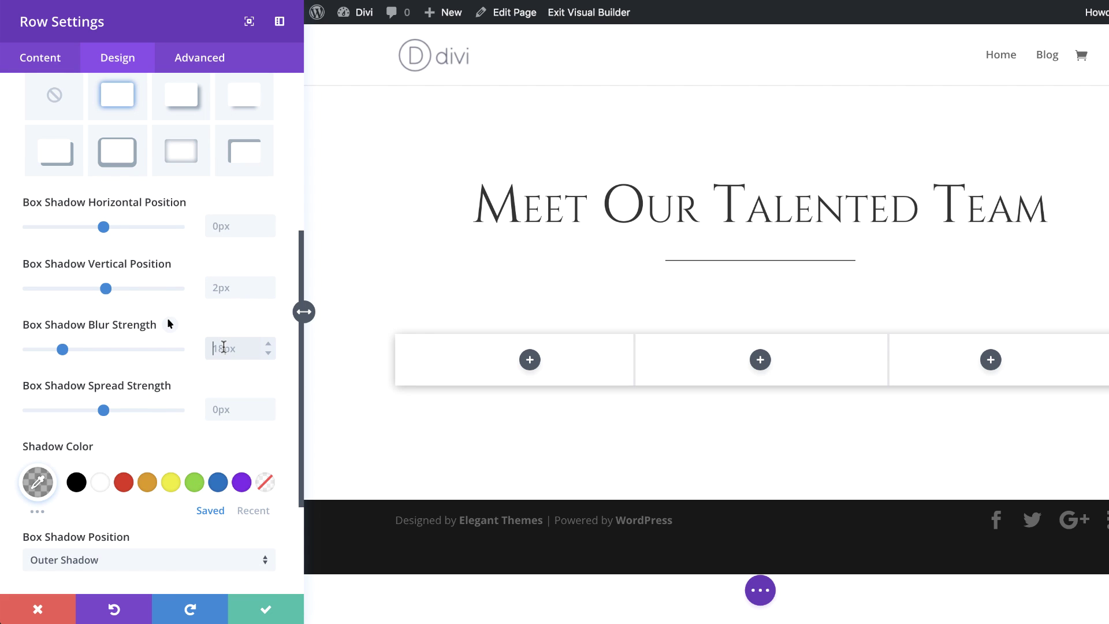
pyautogui.write('80')
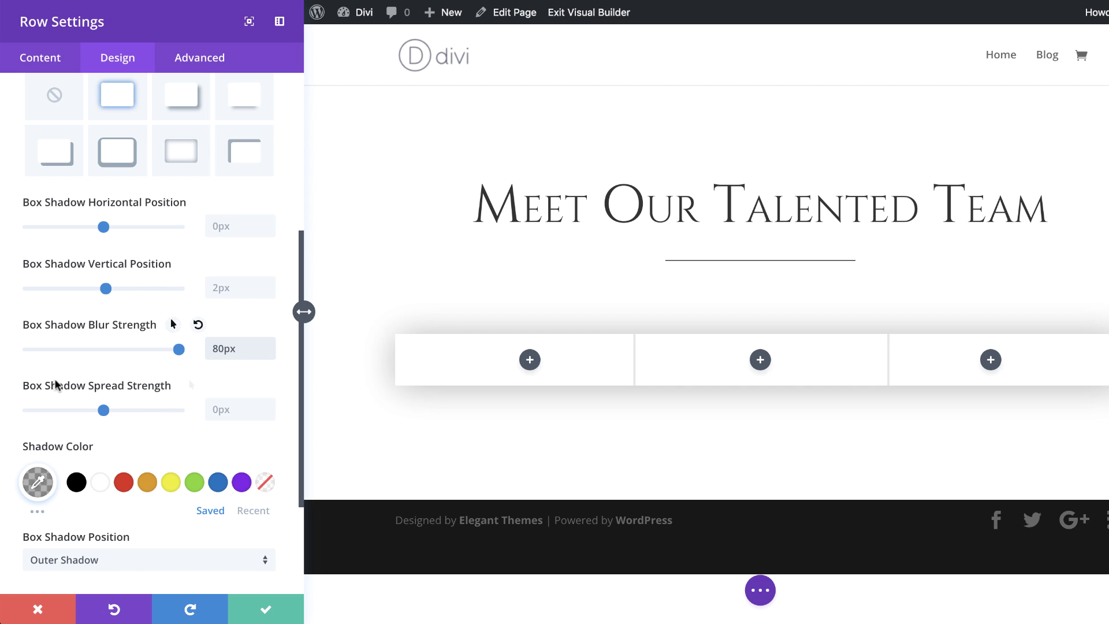
pyautogui.click(226, 411)
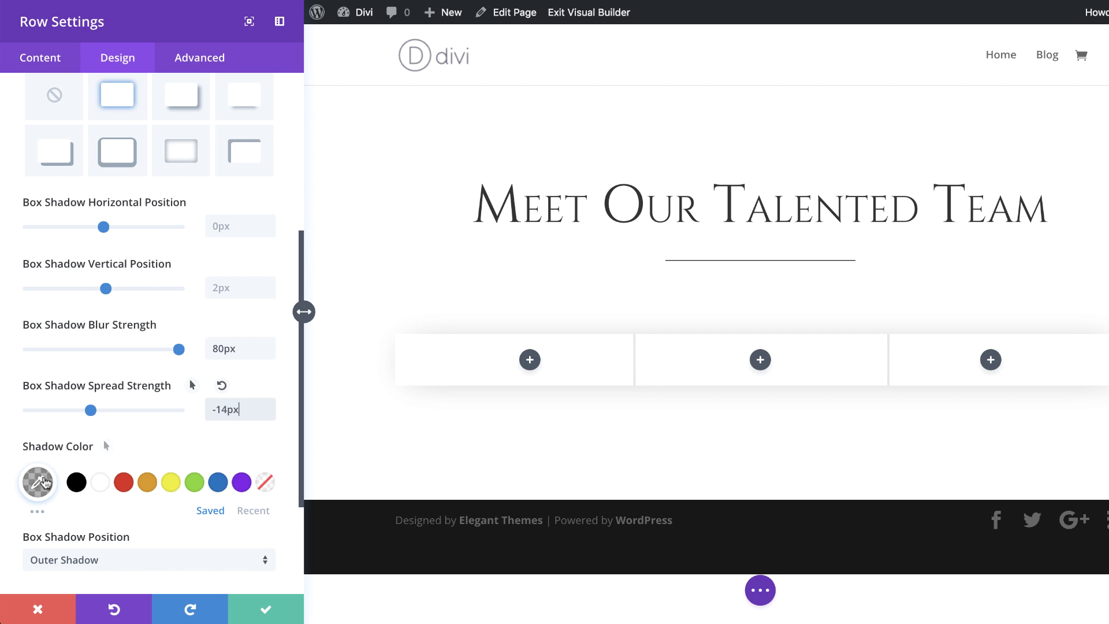
pyautogui.click(268, 612)
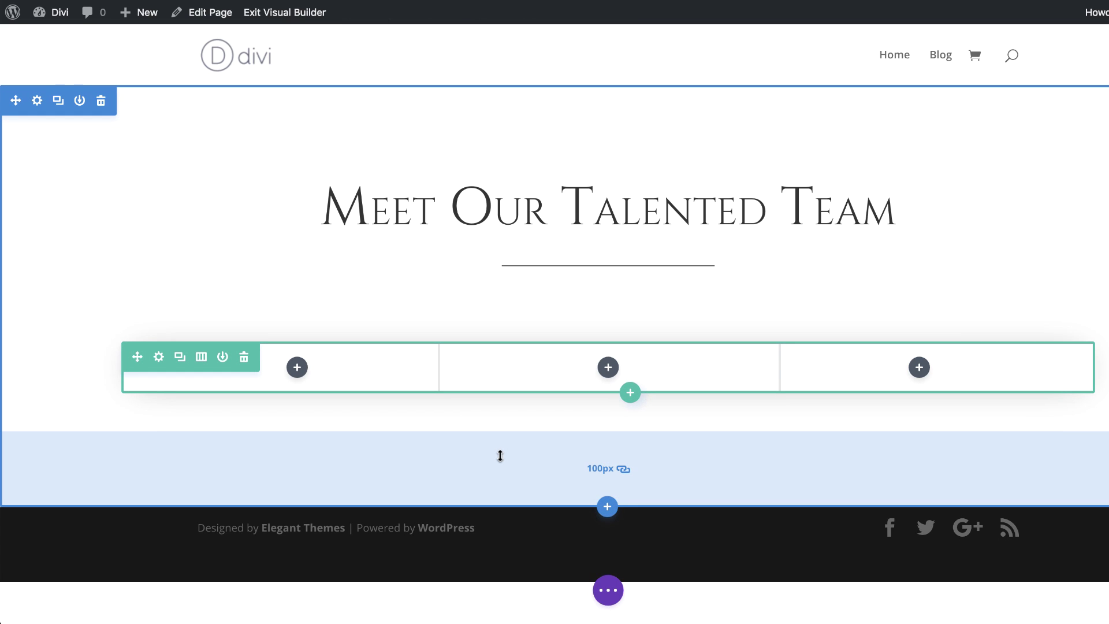
# - Insert an Image module in the row's first column using fasion-14.jpg from the media library
pyautogui.click(298, 370)
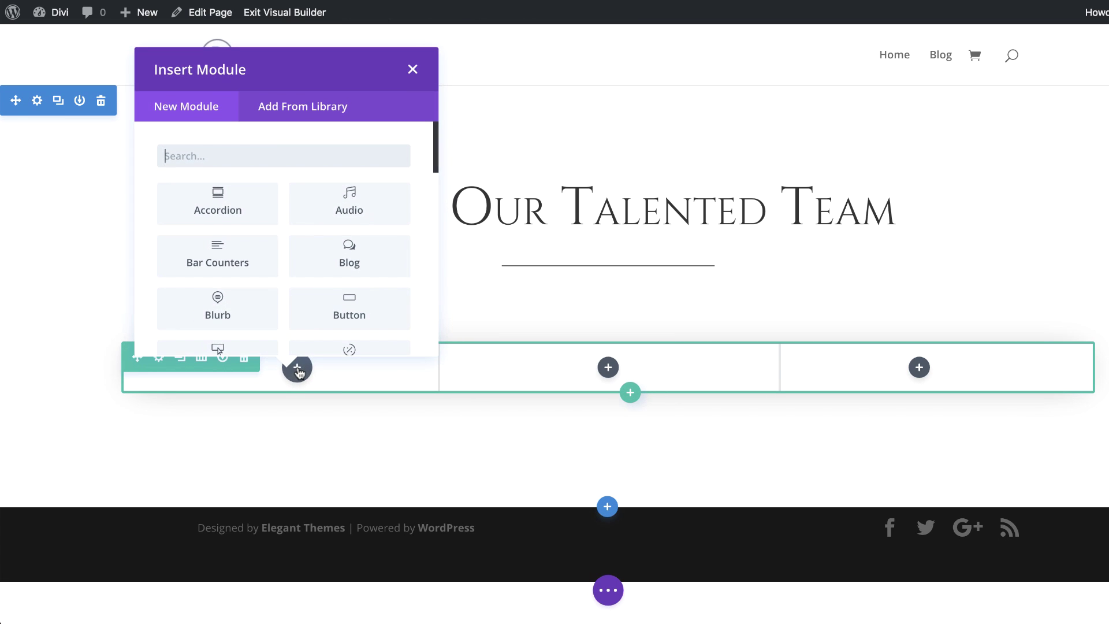
pyautogui.click(270, 157)
pyautogui.write('imag')
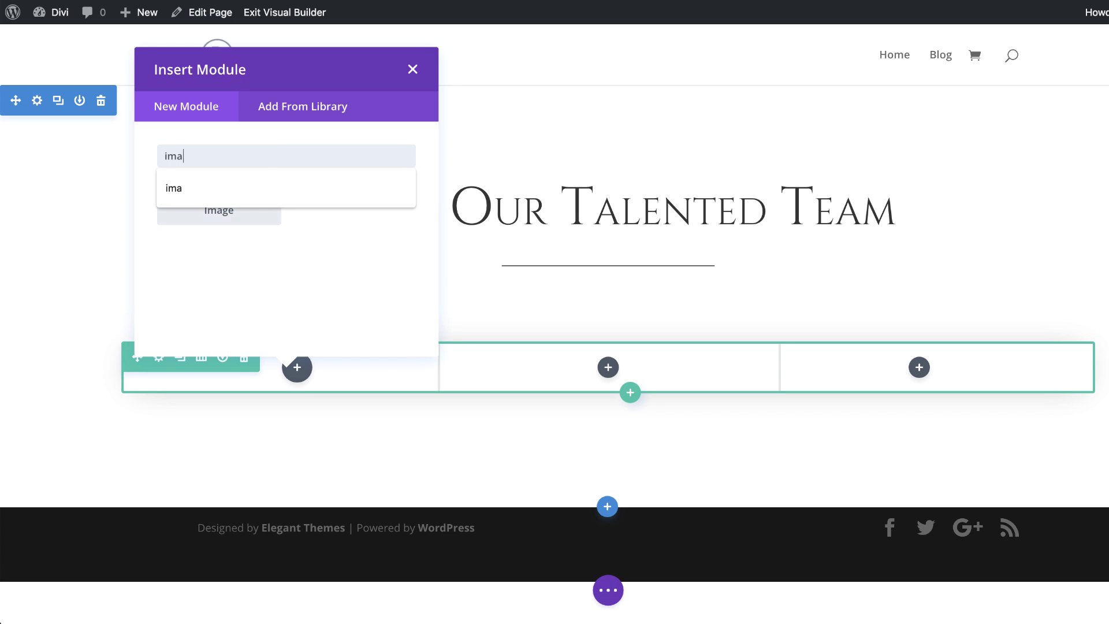
pyautogui.click(266, 217)
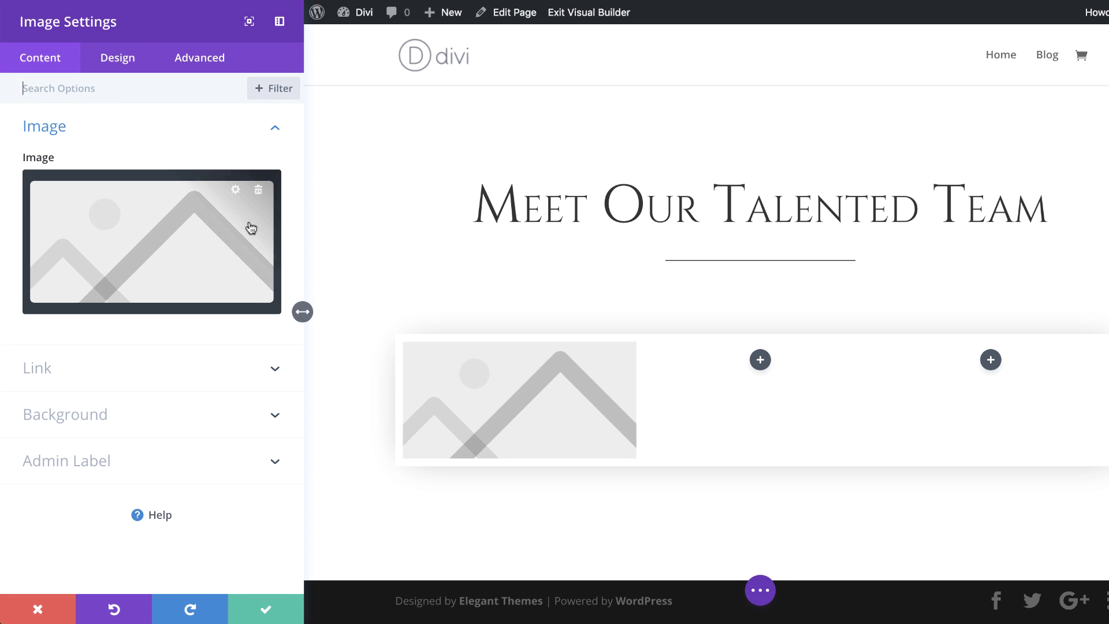
pyautogui.click(170, 236)
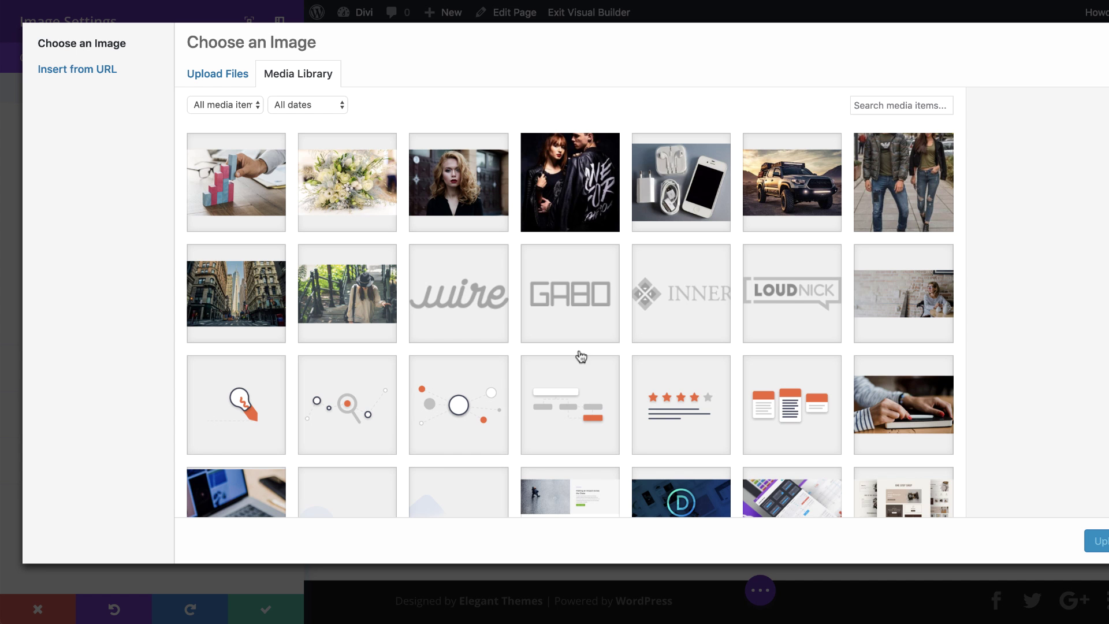
pyautogui.scroll(-15, 580, 357)
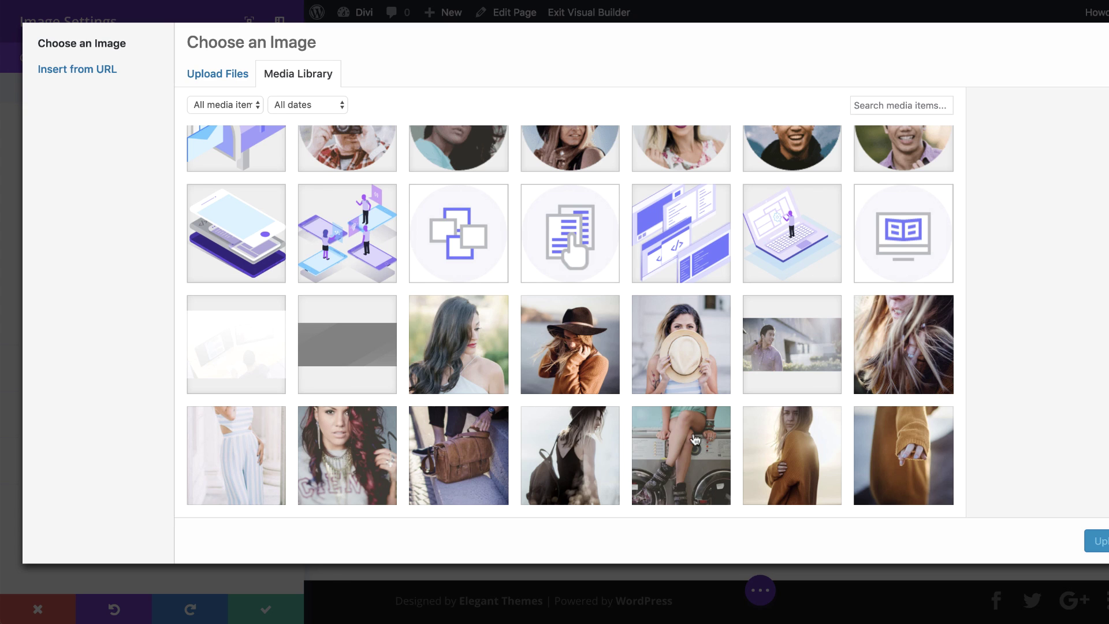
pyautogui.click(581, 456)
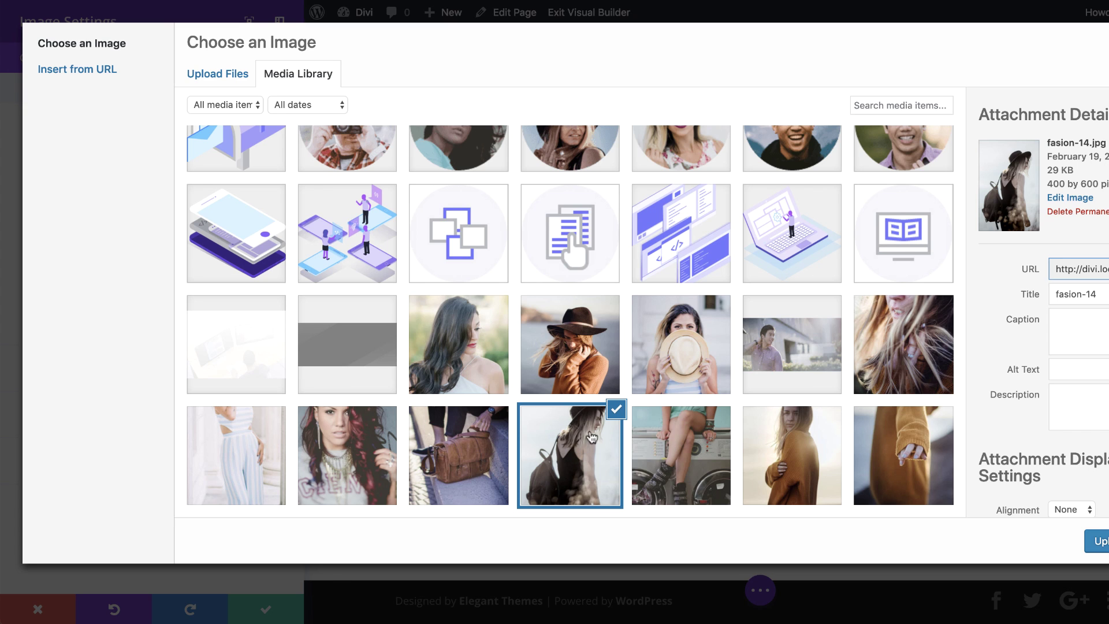
pyautogui.click(1096, 541)
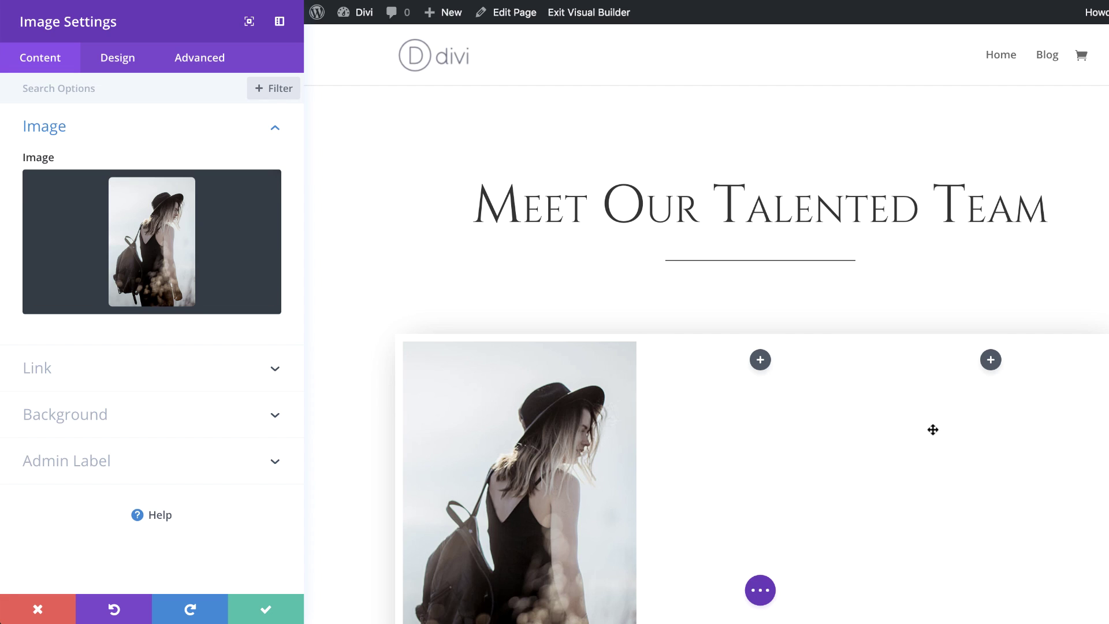
# - Turn the first column's image black and white by setting its saturation filter to 0%, and save the module
pyautogui.click(121, 63)
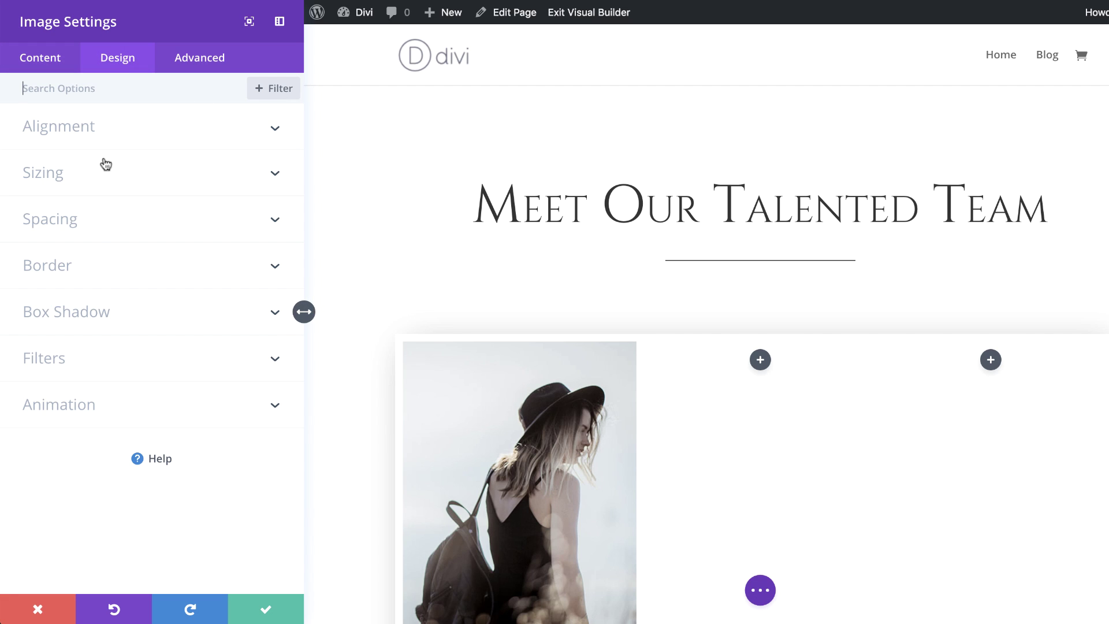
pyautogui.click(87, 363)
pyautogui.scroll(-5, 613, 467)
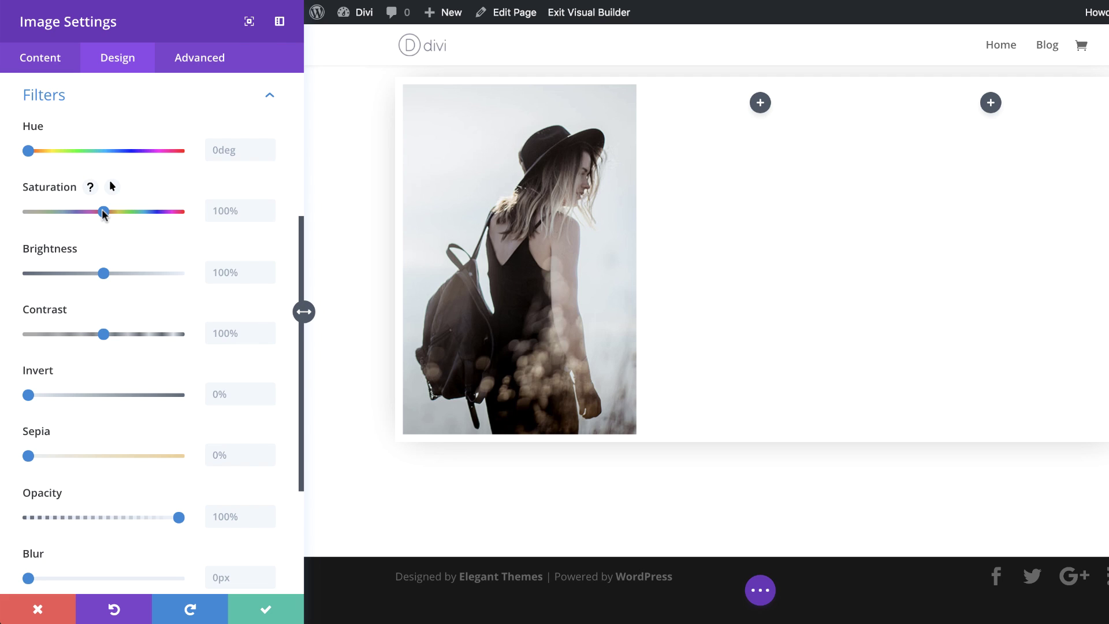
pyautogui.moveTo(102, 212); pyautogui.dragTo(14, 214)
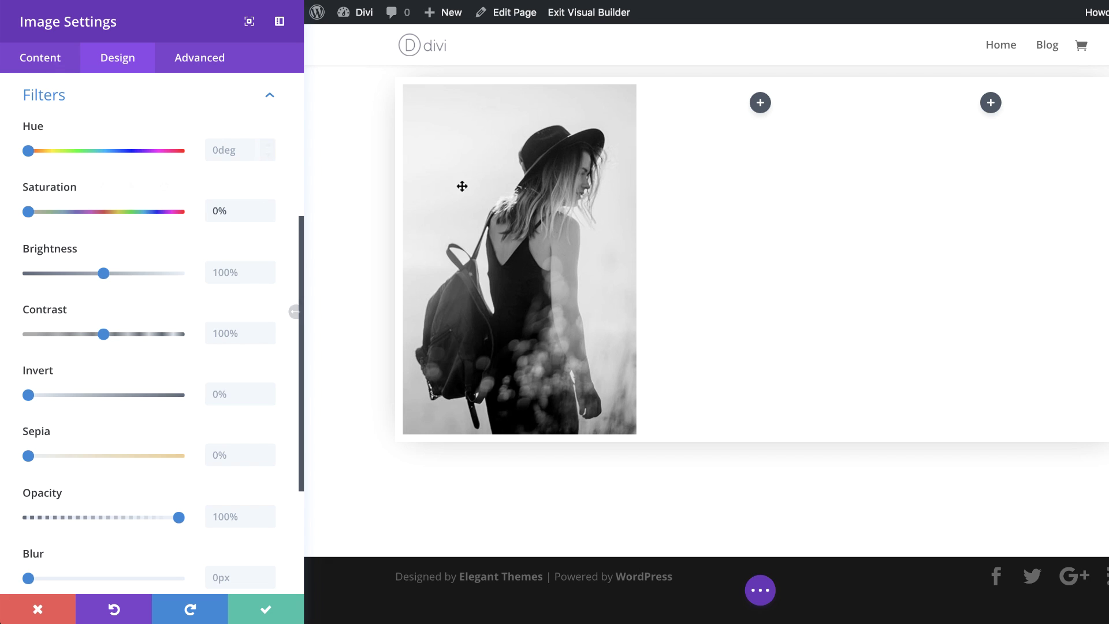
pyautogui.click(266, 608)
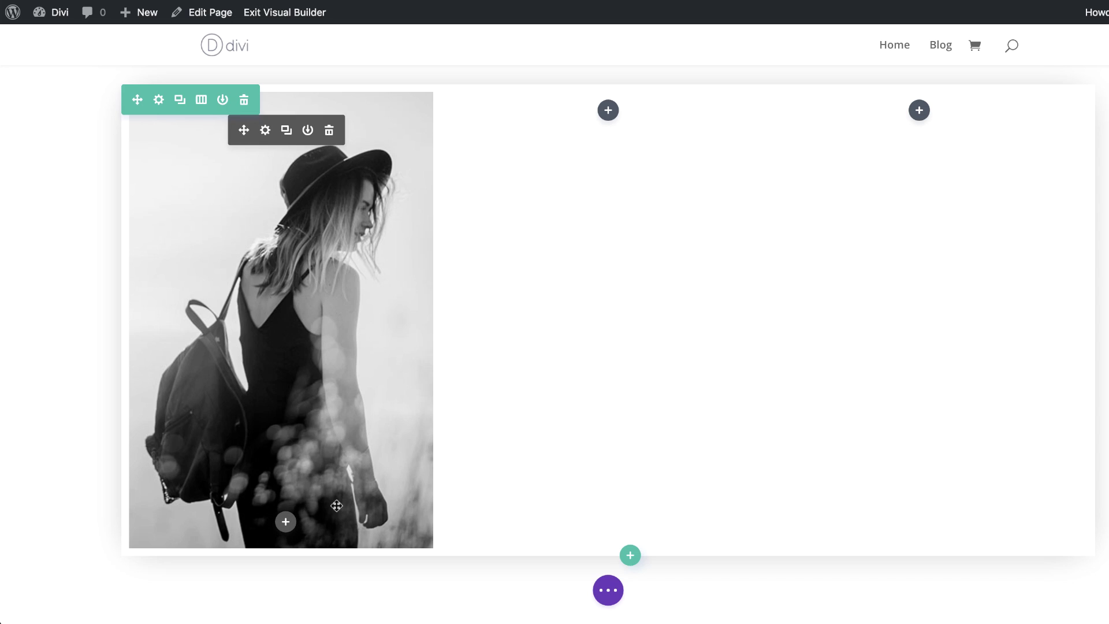
# - Insert a Blurb module below the image in the first column
pyautogui.click(286, 521)
pyautogui.write('blub')
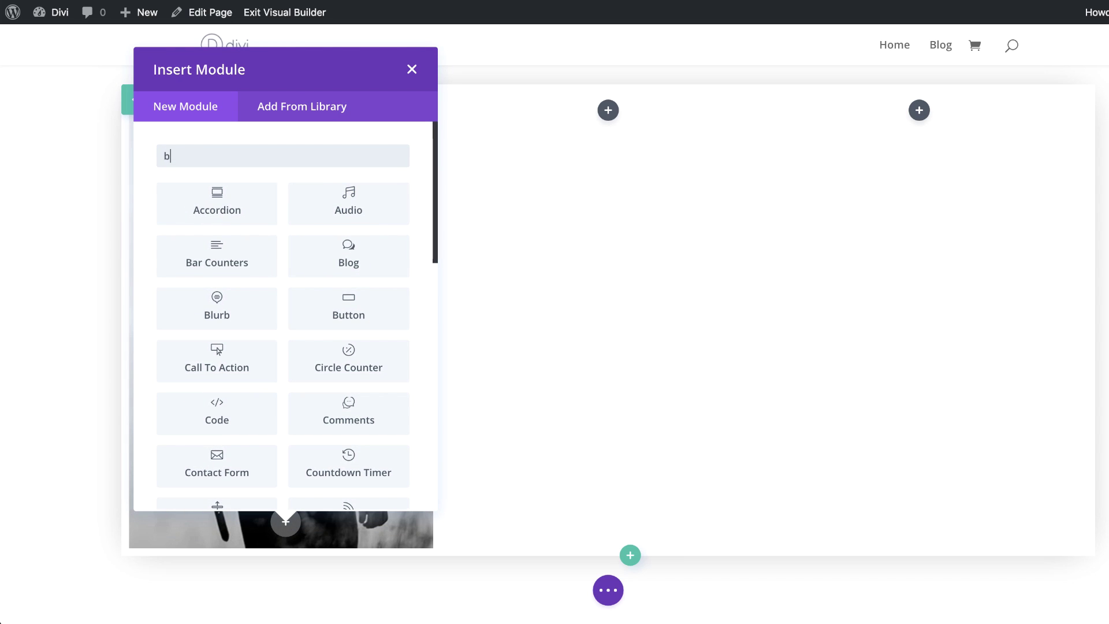
pyautogui.click(230, 200)
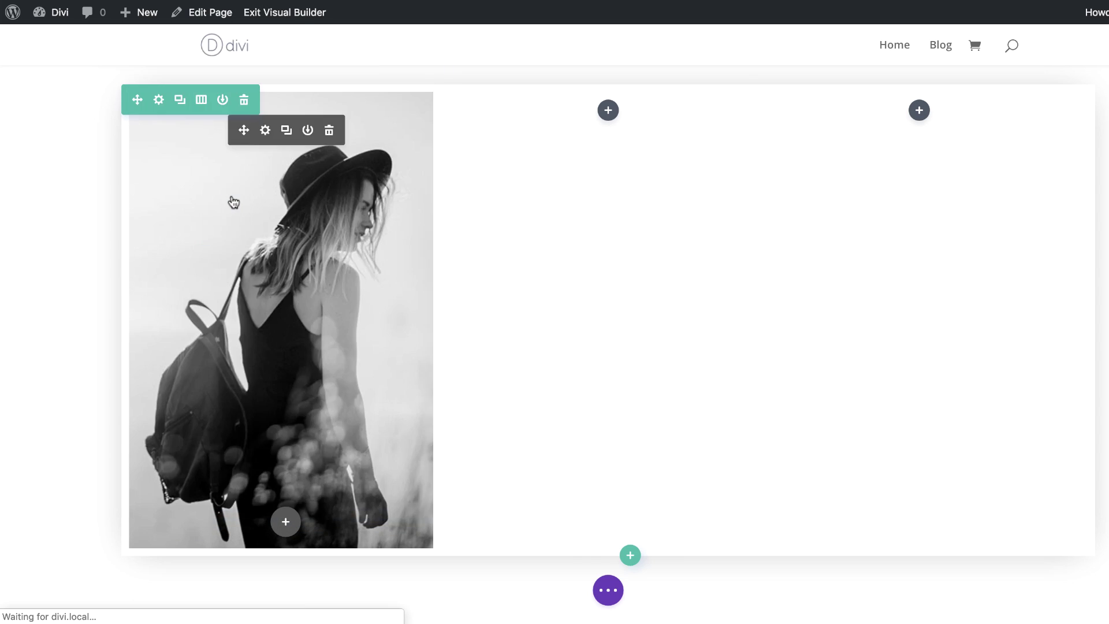
# - Set the blurb title to the team member's name and delete the content text from "You can also style" onward
pyautogui.tripleClick(133, 180)
pyautogui.click(132, 181)
pyautogui.tripleClick(132, 181)
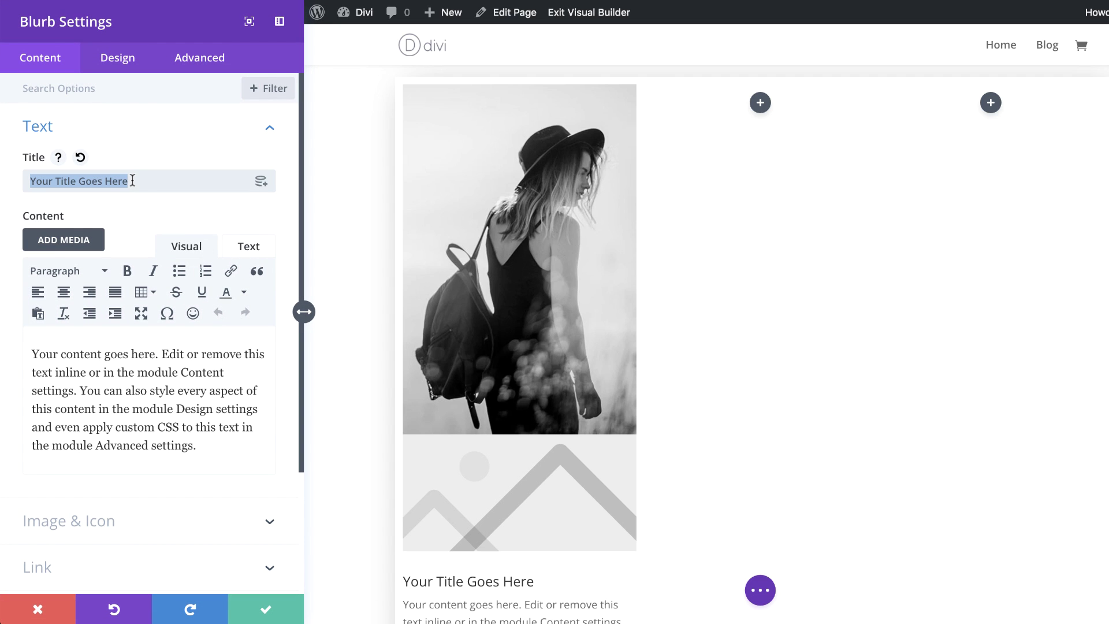
pyautogui.write('Joy')
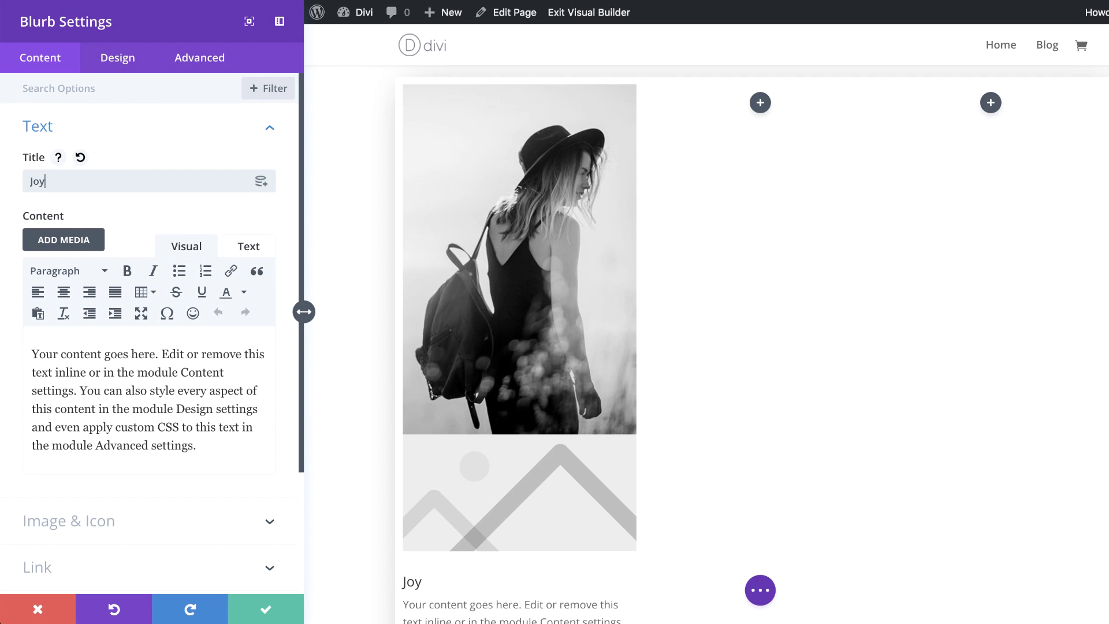
pyautogui.write('ce Doe')
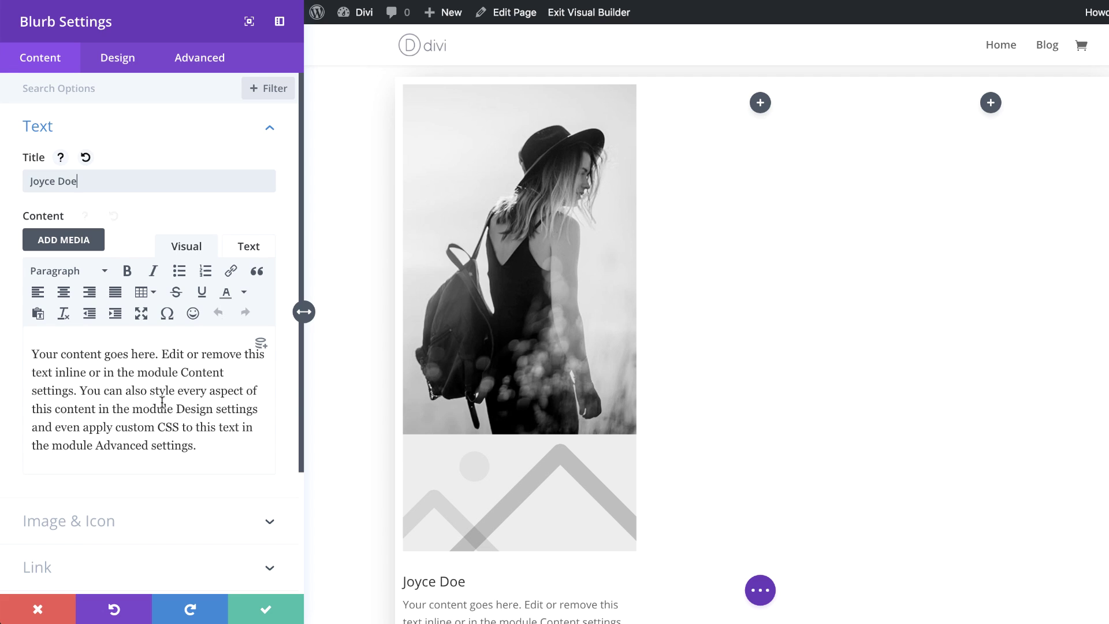
pyautogui.moveTo(80, 390); pyautogui.dragTo(225, 439)
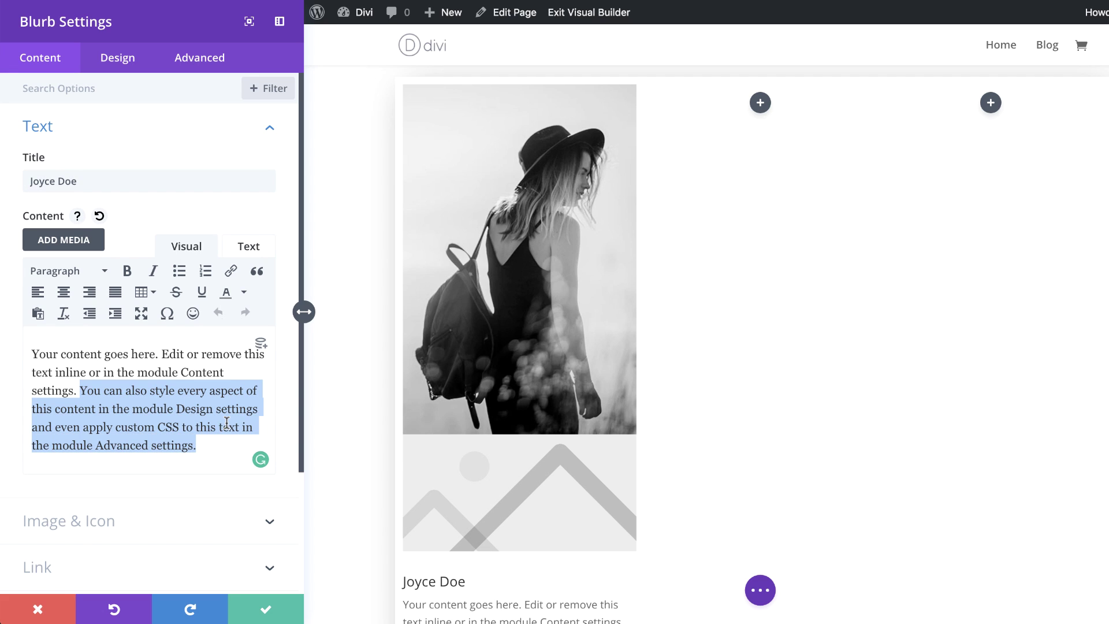
pyautogui.press('BackSpace')
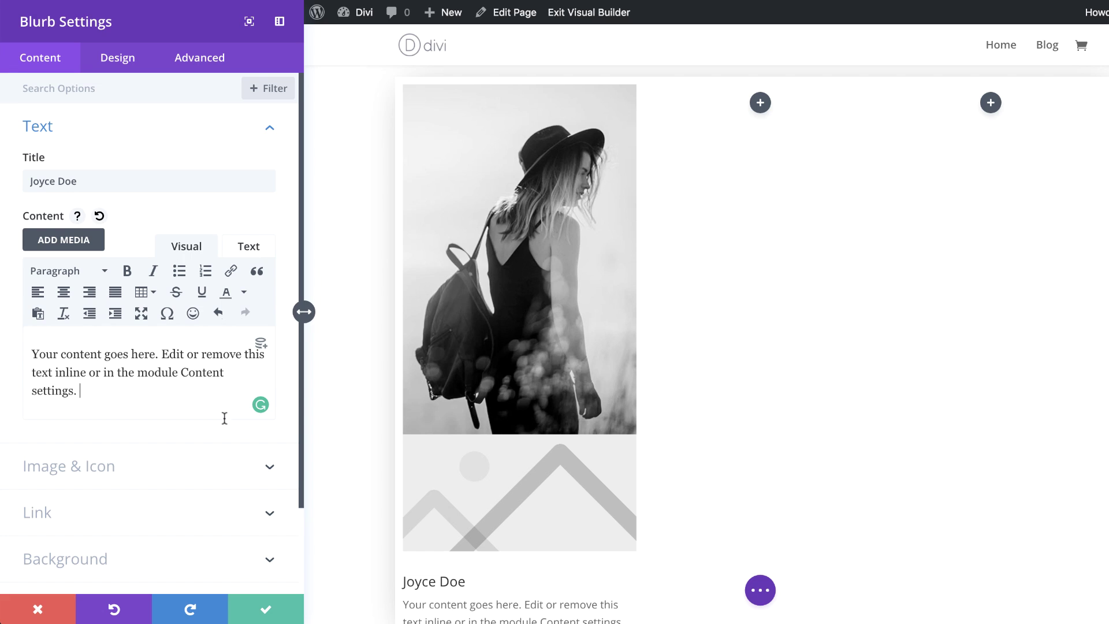
# - Enable the icon option for the blurb and choose the plain plus icon
pyautogui.scroll(-2, 728, 423)
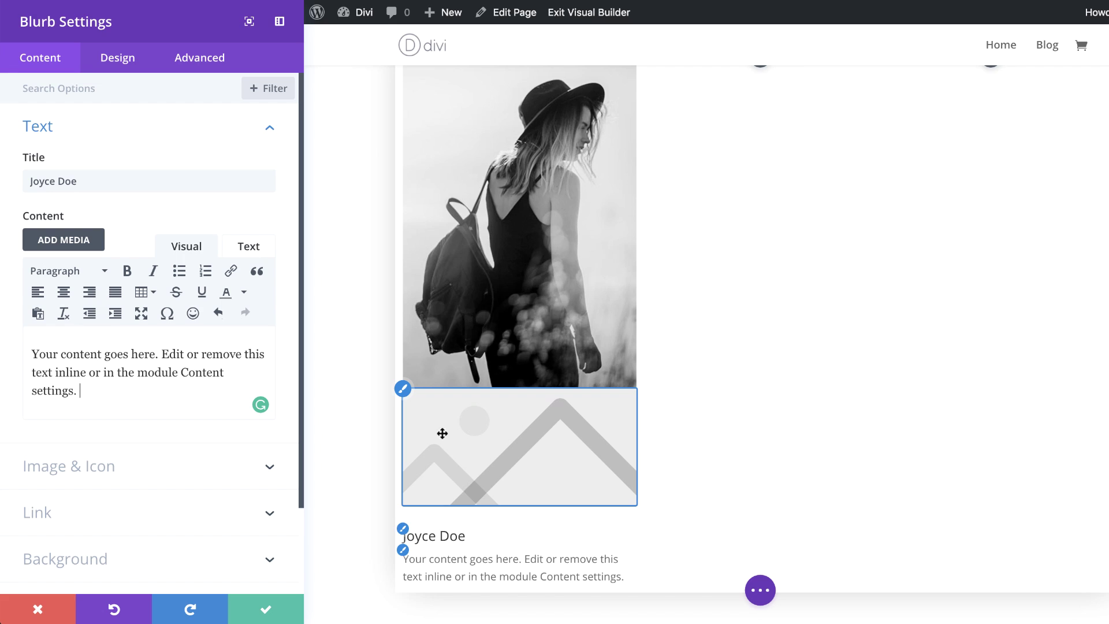
pyautogui.click(179, 469)
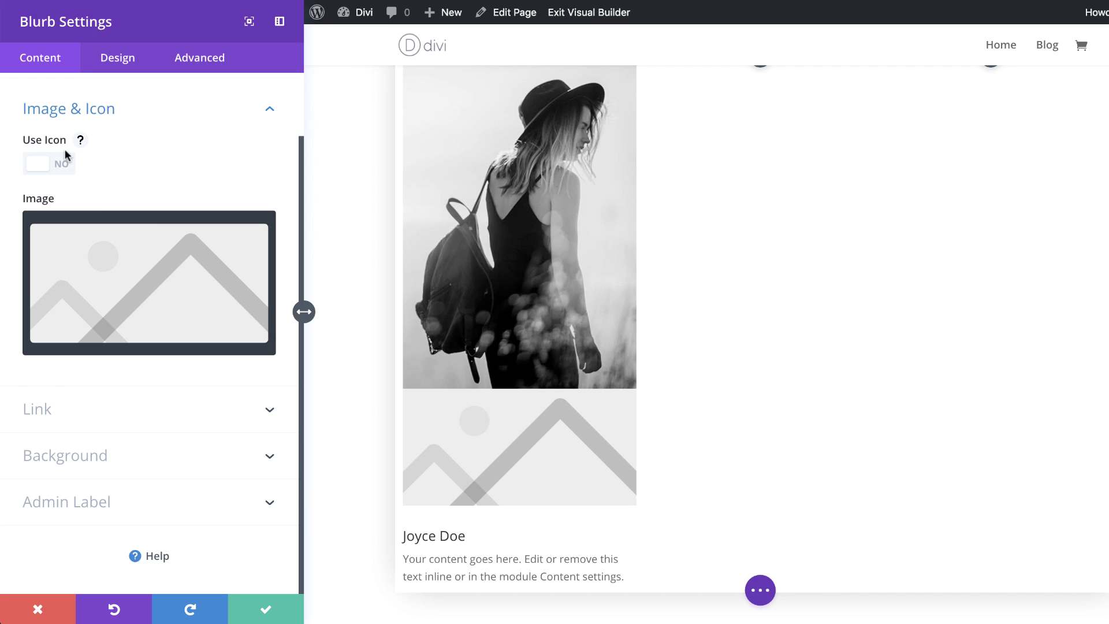
pyautogui.click(61, 164)
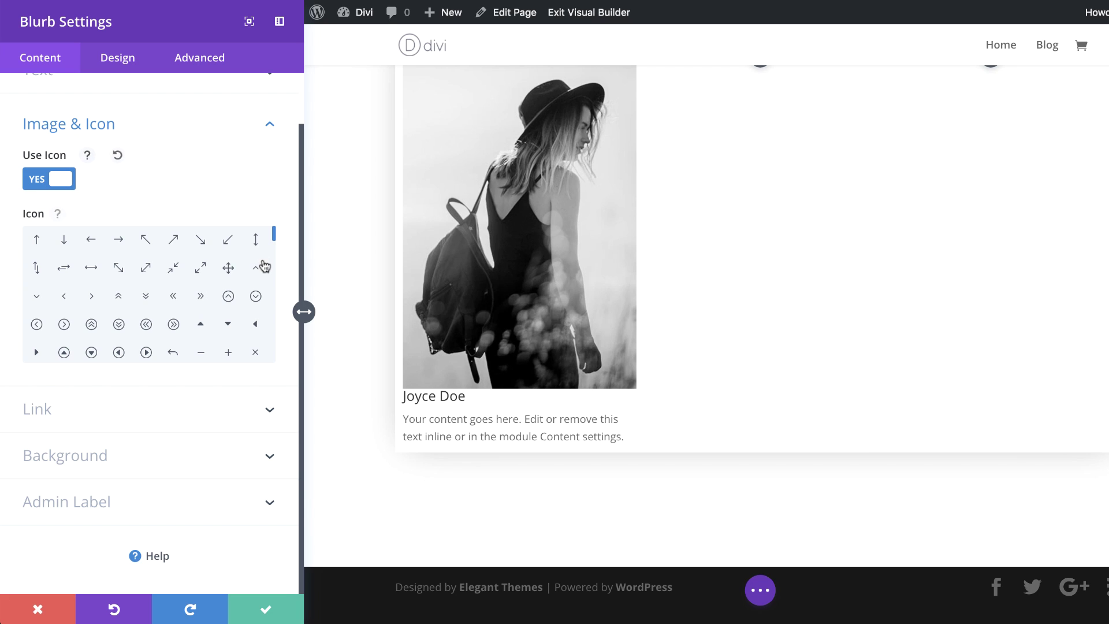
pyautogui.click(229, 353)
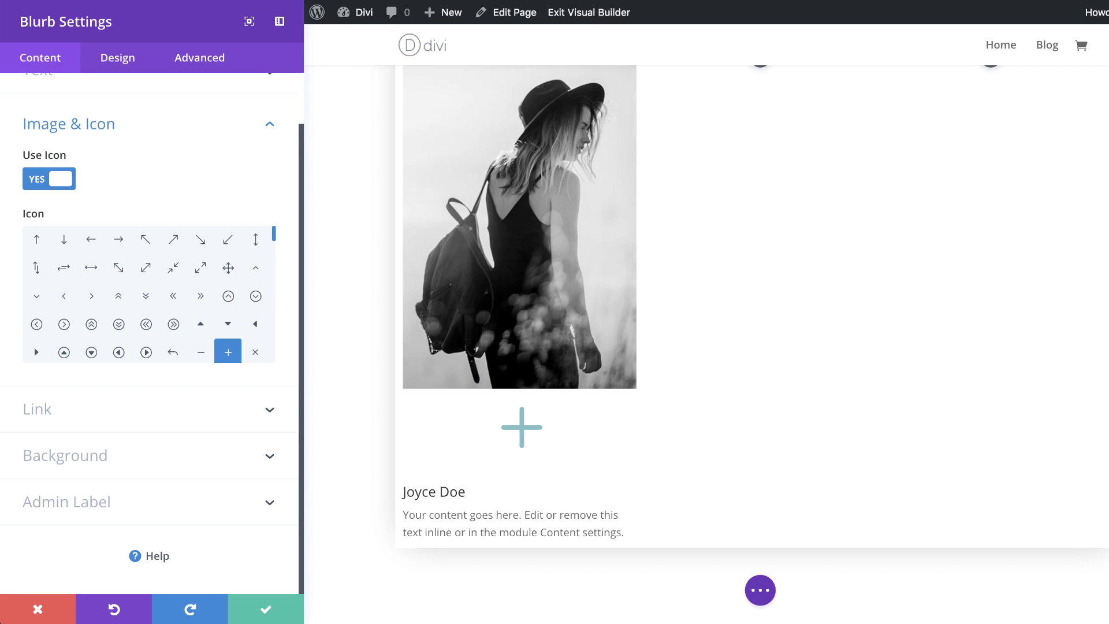
# - Add a fully transparent white background color, rgba(255,255,255,0), to the blurb
pyautogui.click(95, 465)
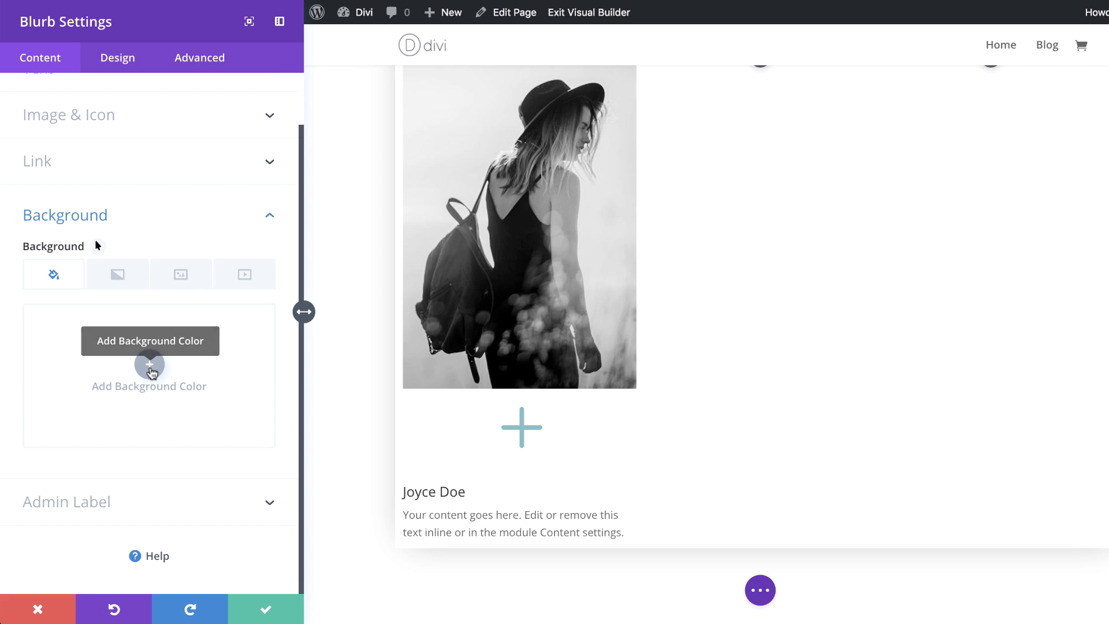
pyautogui.click(150, 368)
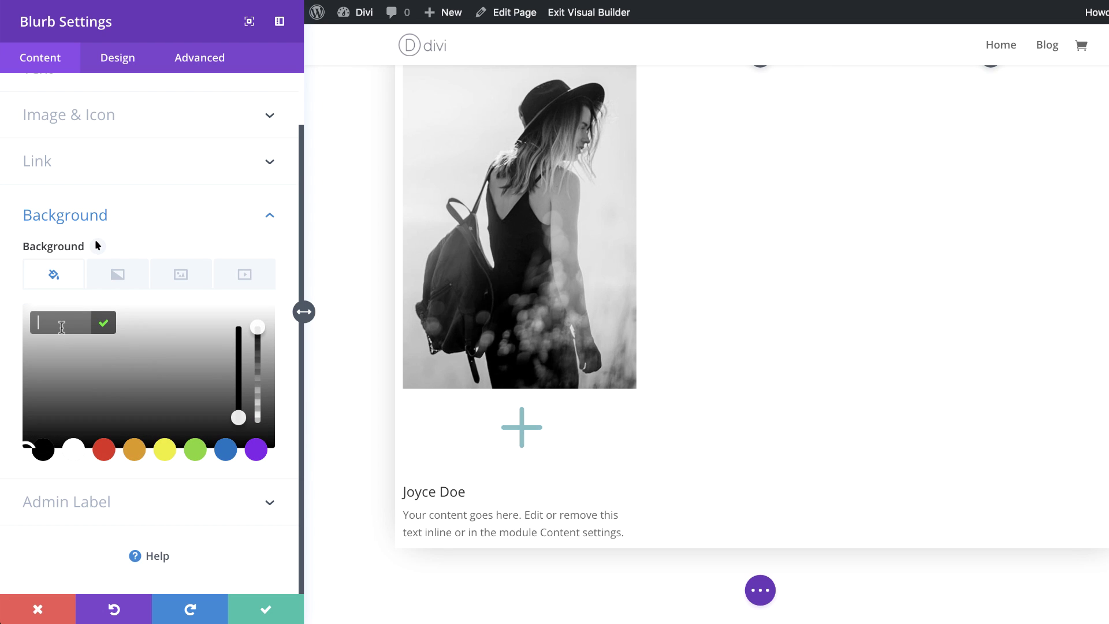
pyautogui.moveTo(257, 328); pyautogui.dragTo(258, 353)
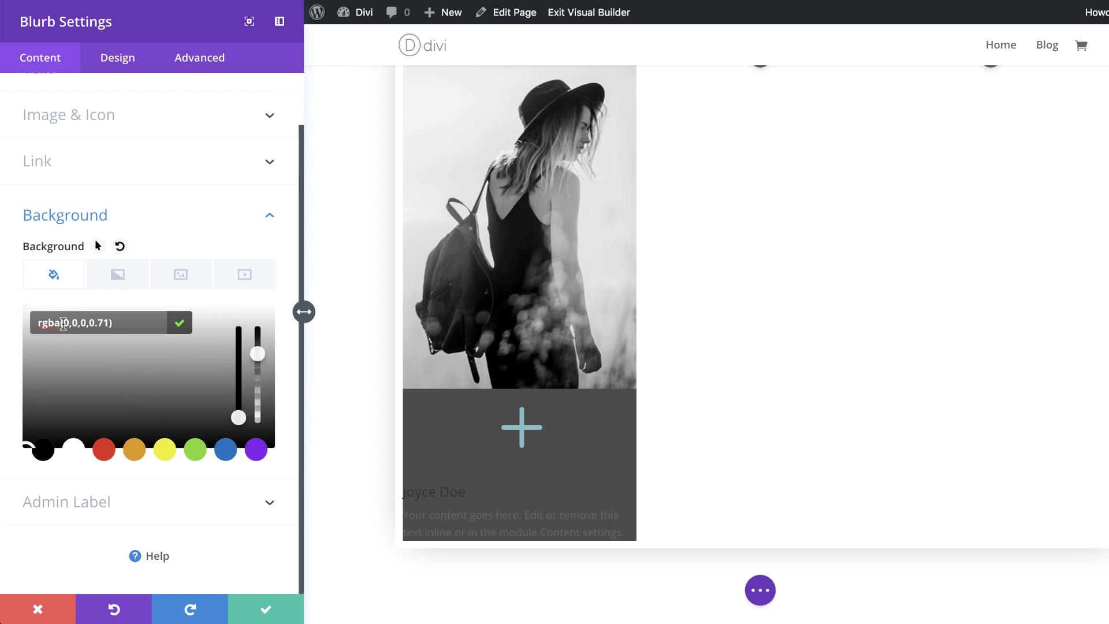
pyautogui.moveTo(63, 322); pyautogui.dragTo(98, 323)
pyautogui.write('255,255,255,0')
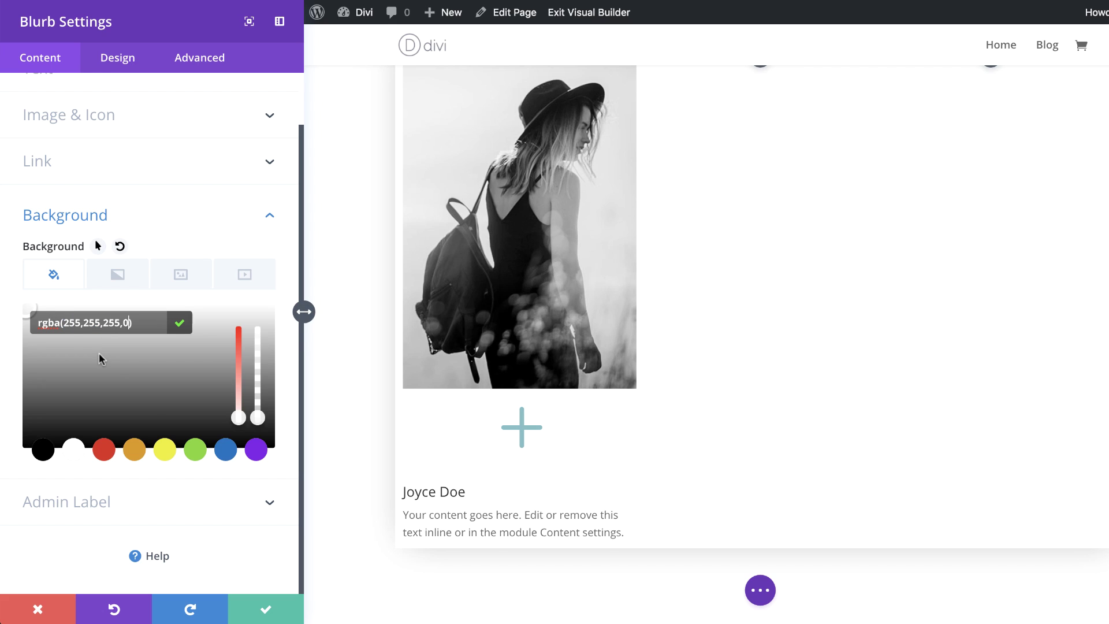
# - Enable hover options for the blurb background and set its hover color to rgba(255,255,255,0.88)
pyautogui.click(97, 246)
pyautogui.click(211, 283)
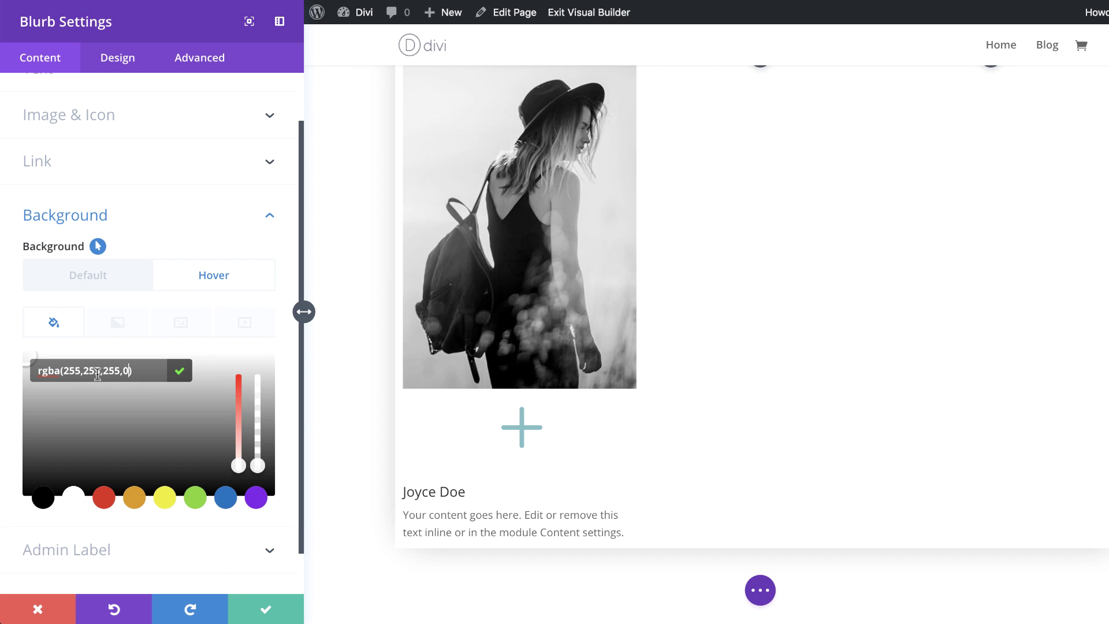
pyautogui.moveTo(64, 370); pyautogui.dragTo(126, 370)
pyautogui.write('255,255,255,0.88')
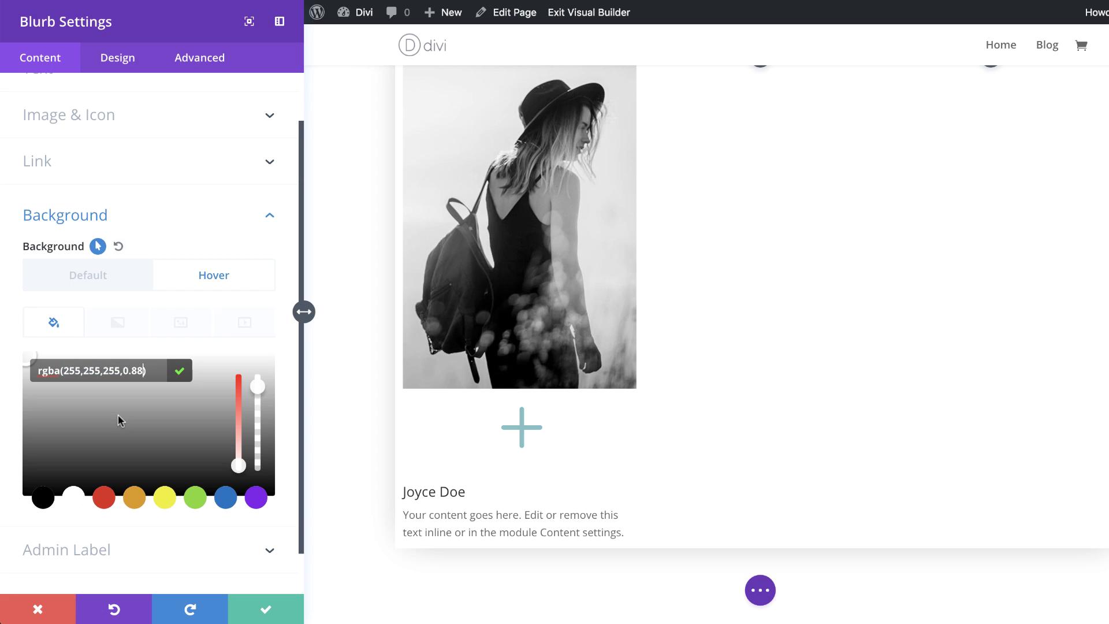
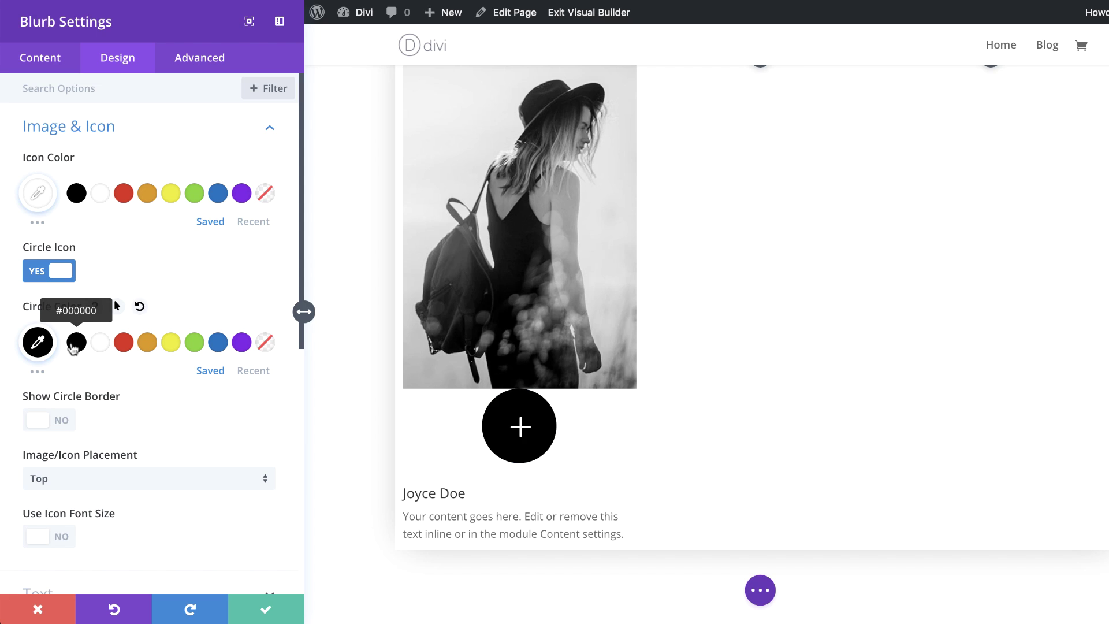
# - Set the blurb's image/icon placement to Left
pyautogui.scroll(-2, 192, 402)
pyautogui.scroll(-2, 191, 402)
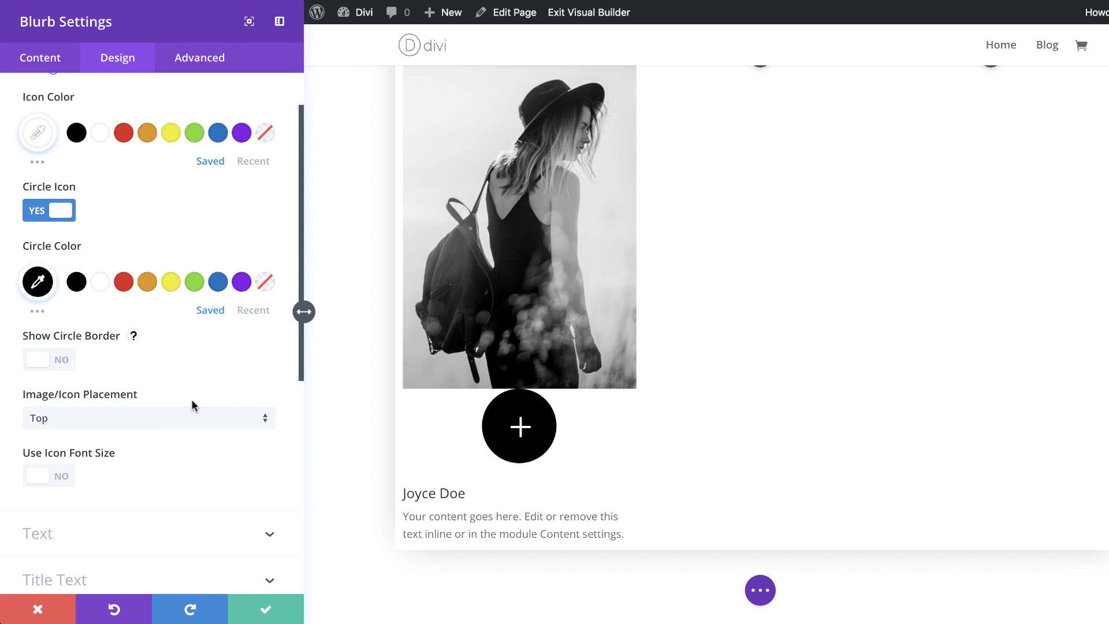
pyautogui.click(151, 419)
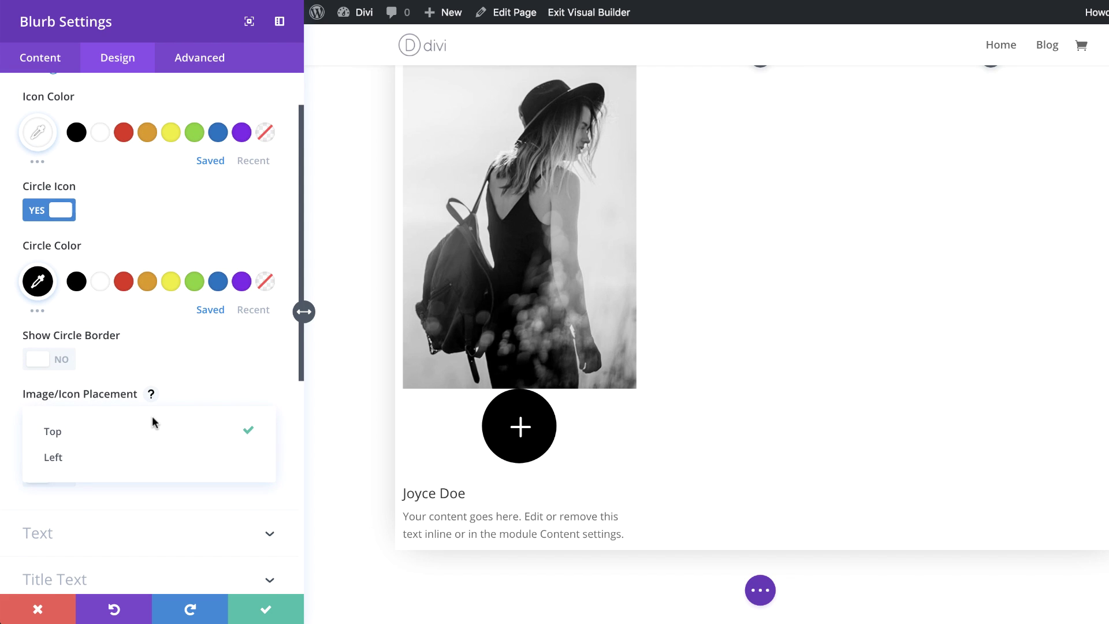
pyautogui.click(106, 455)
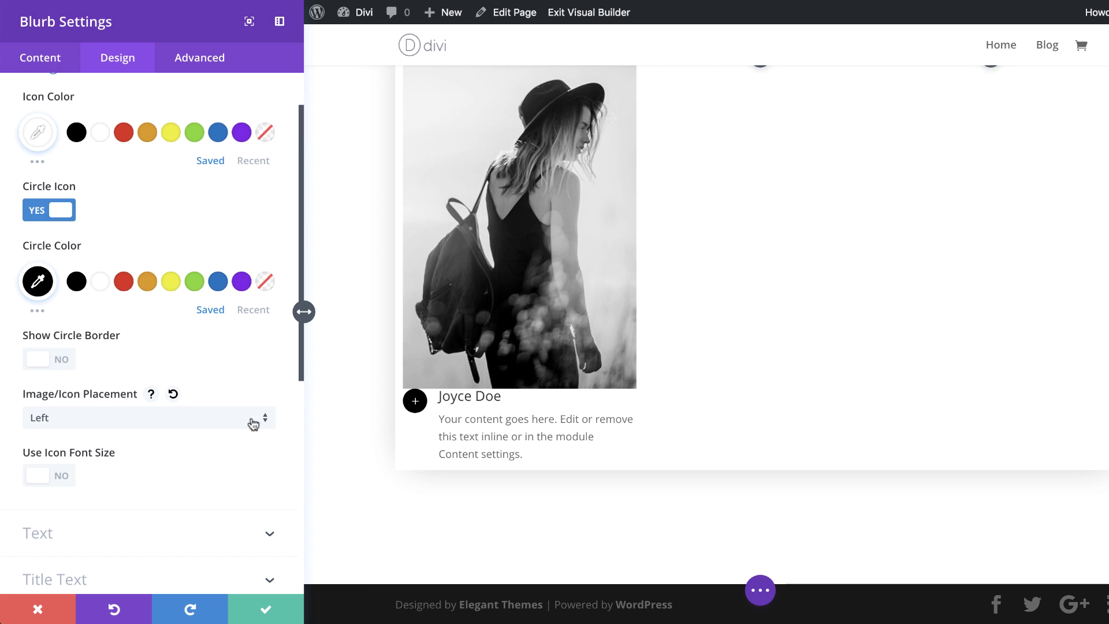
# - Enable the custom icon font size for the blurb and set it to 50px
pyautogui.scroll(-2, 240, 442)
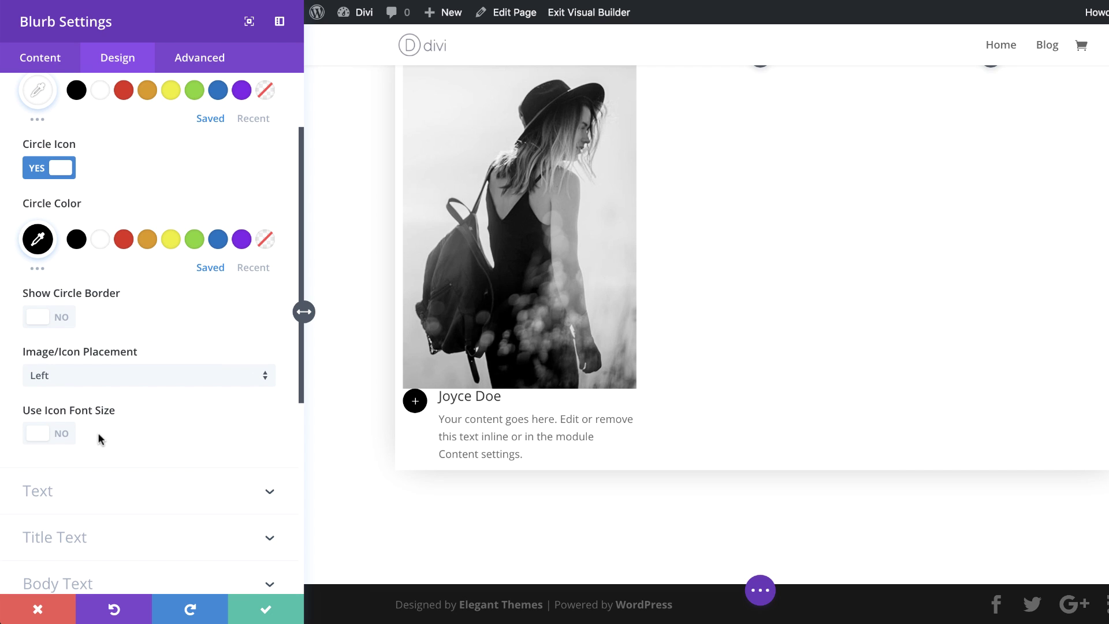
pyautogui.click(62, 434)
pyautogui.click(212, 492)
pyautogui.write('50')
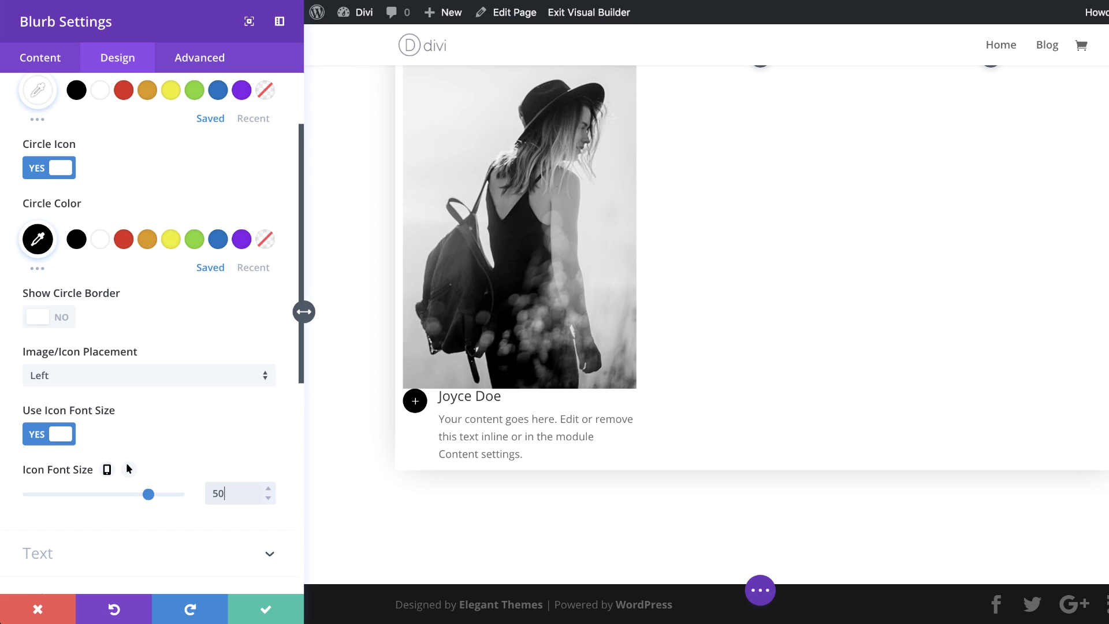
pyautogui.press('Return')
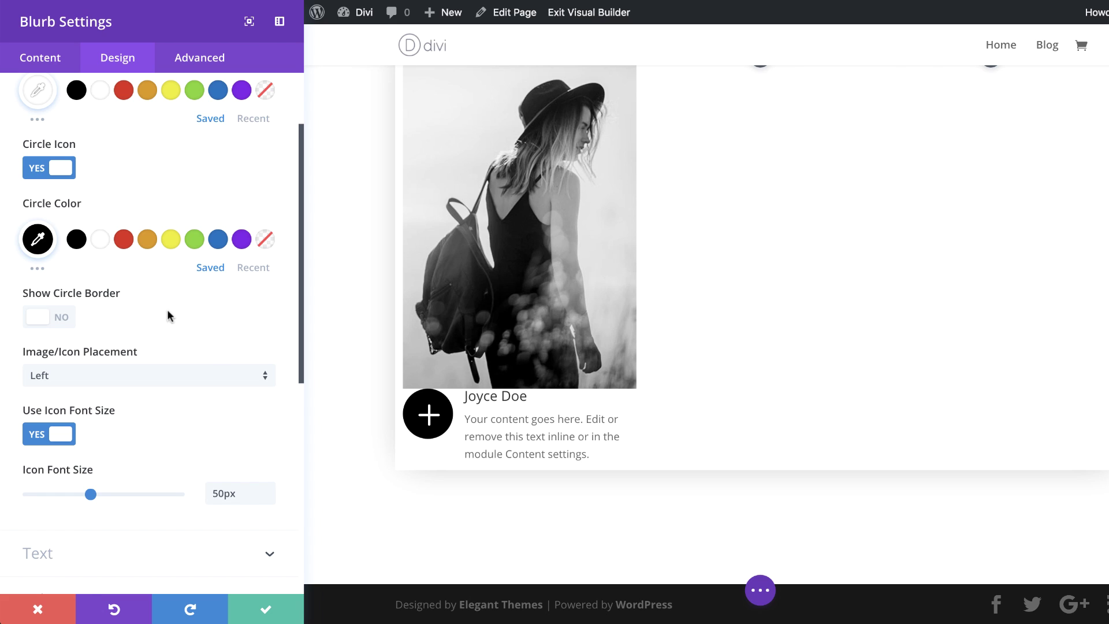
# - Enable hover options for the icon color and circle color and make both fully transparent on hover
pyautogui.scroll(3, 210, 322)
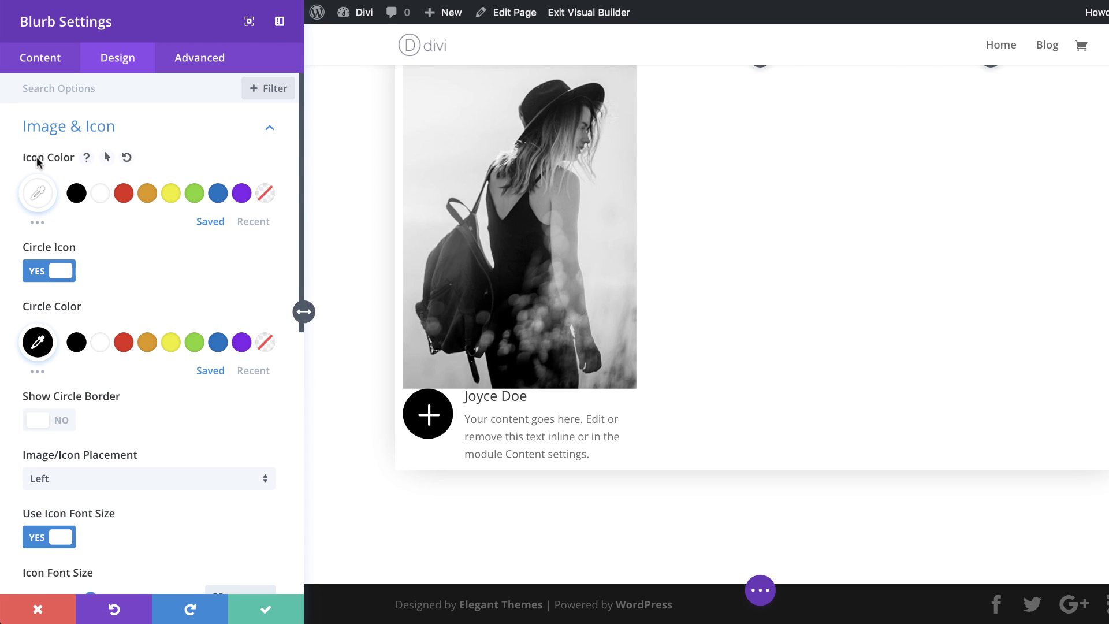
pyautogui.click(110, 159)
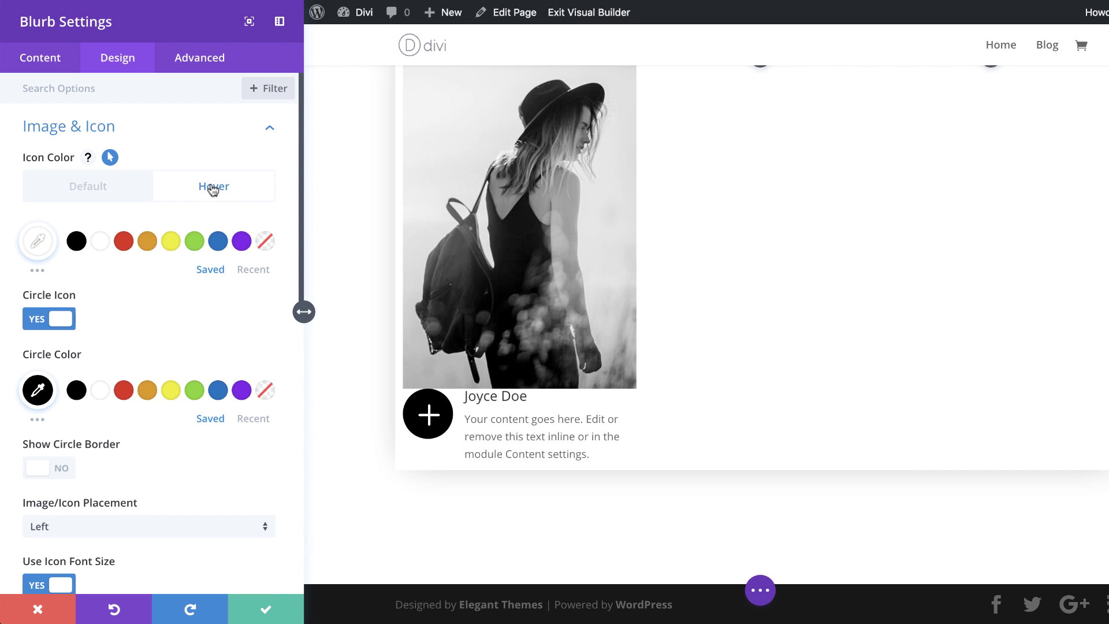
pyautogui.click(265, 244)
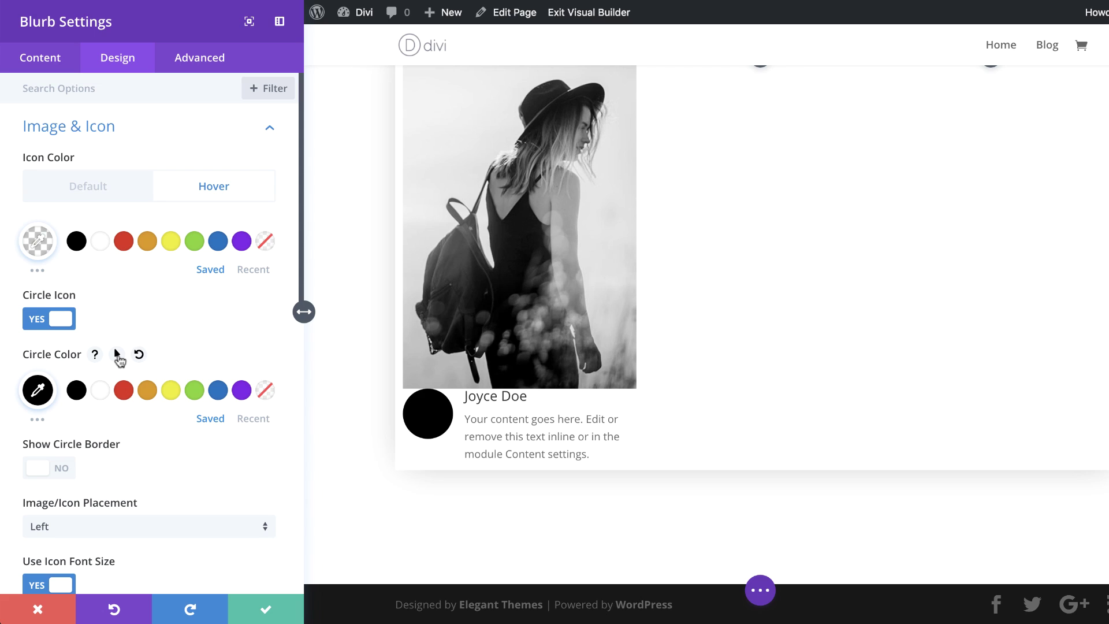
pyautogui.click(118, 355)
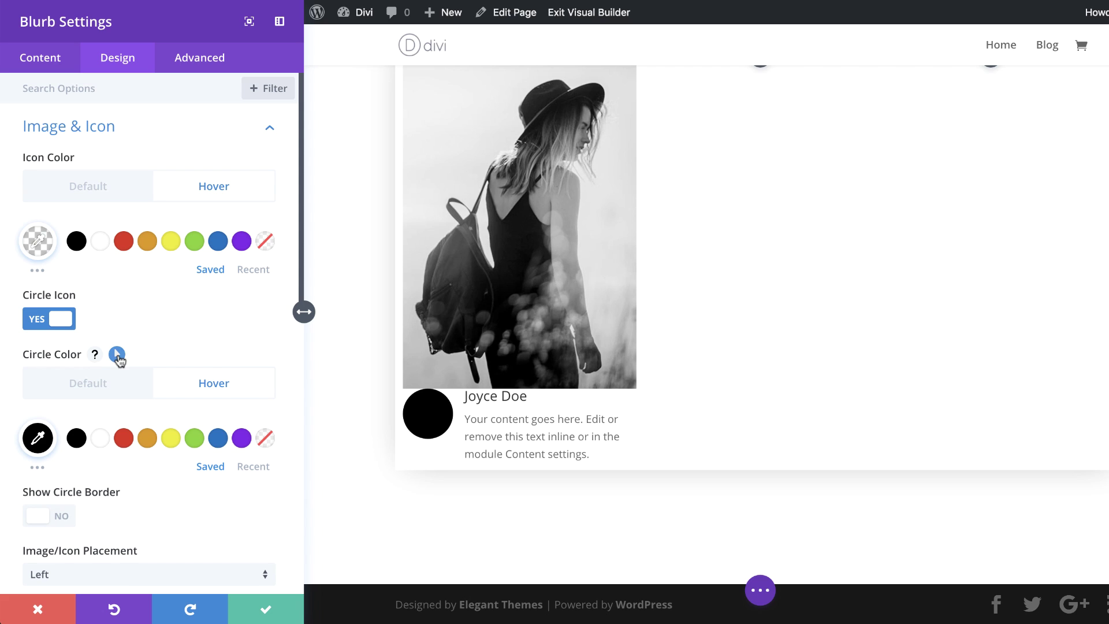
pyautogui.click(265, 439)
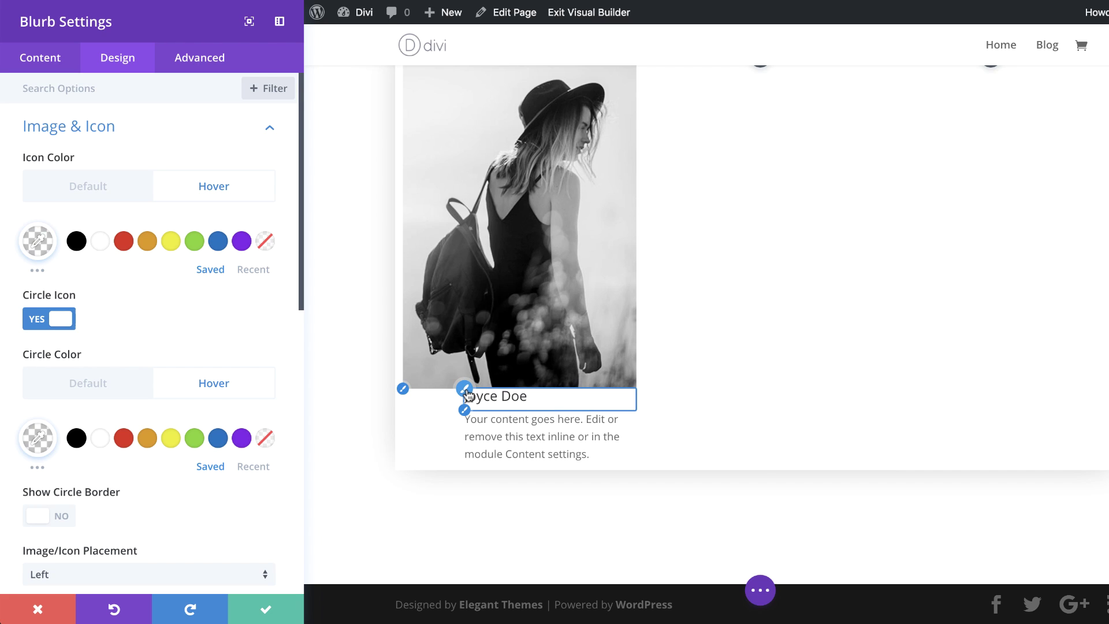
# - Style the blurb title text with the Cinzel font, Bold weight, small caps and black color
pyautogui.click(468, 397)
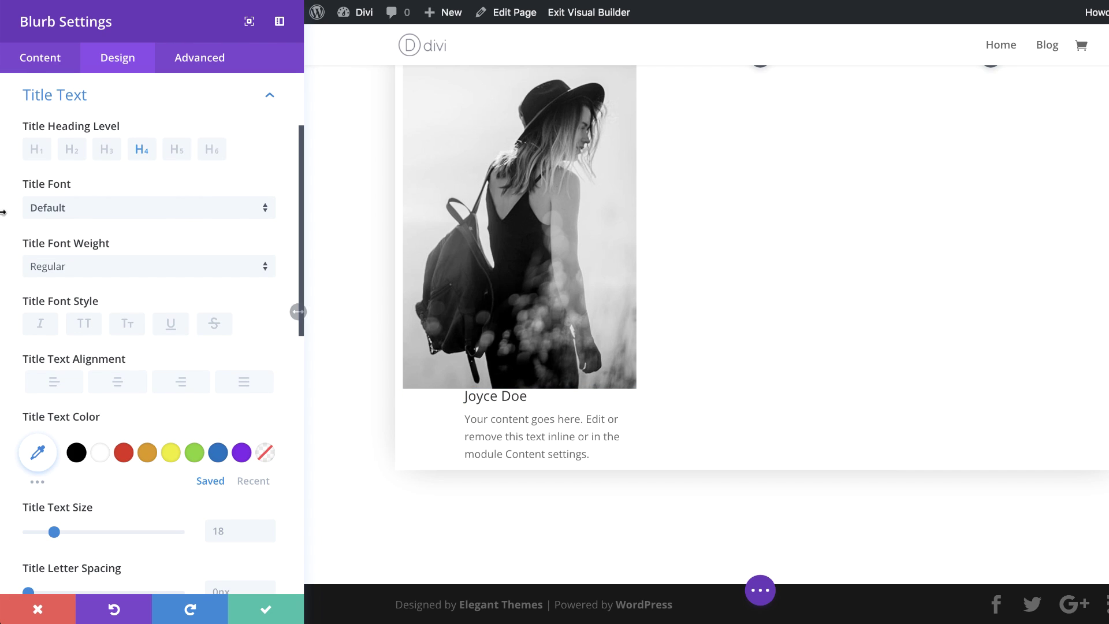
pyautogui.click(88, 211)
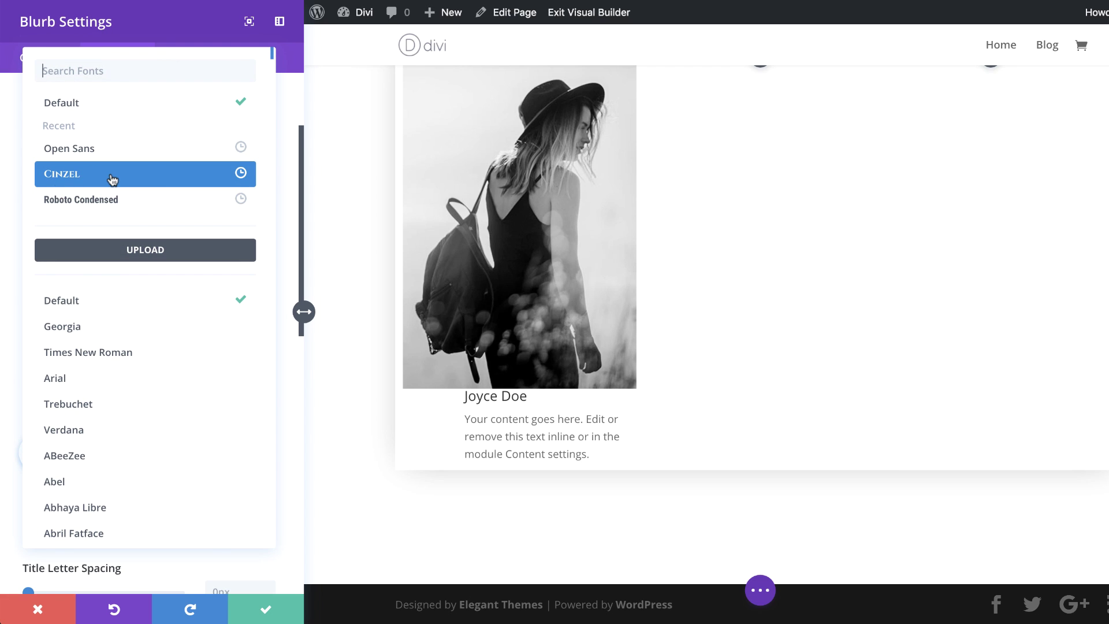
pyautogui.click(112, 180)
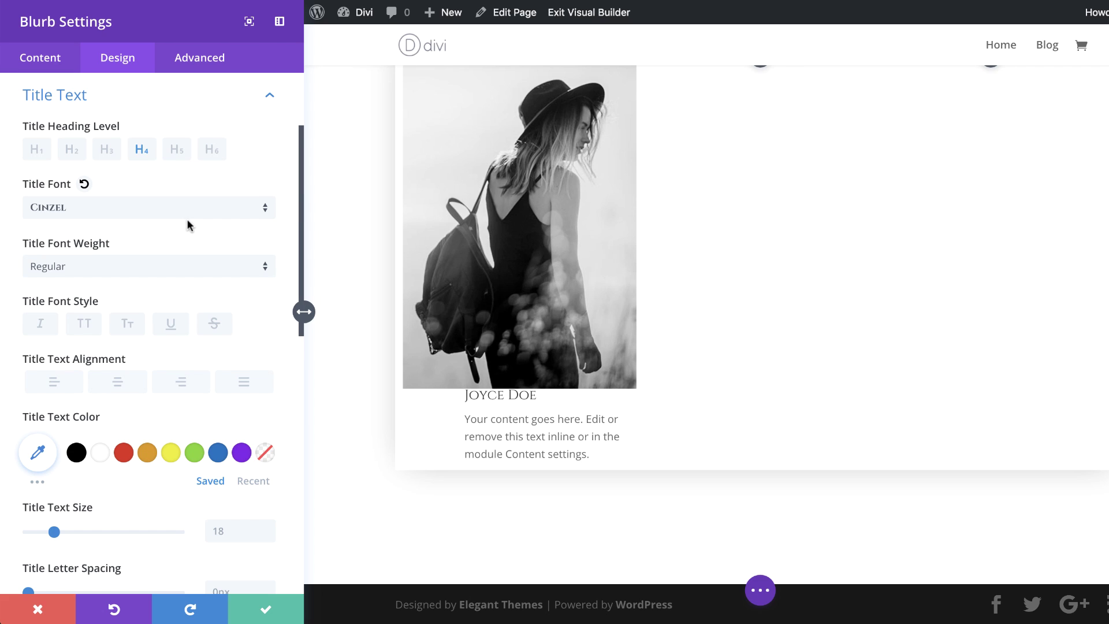
pyautogui.click(136, 265)
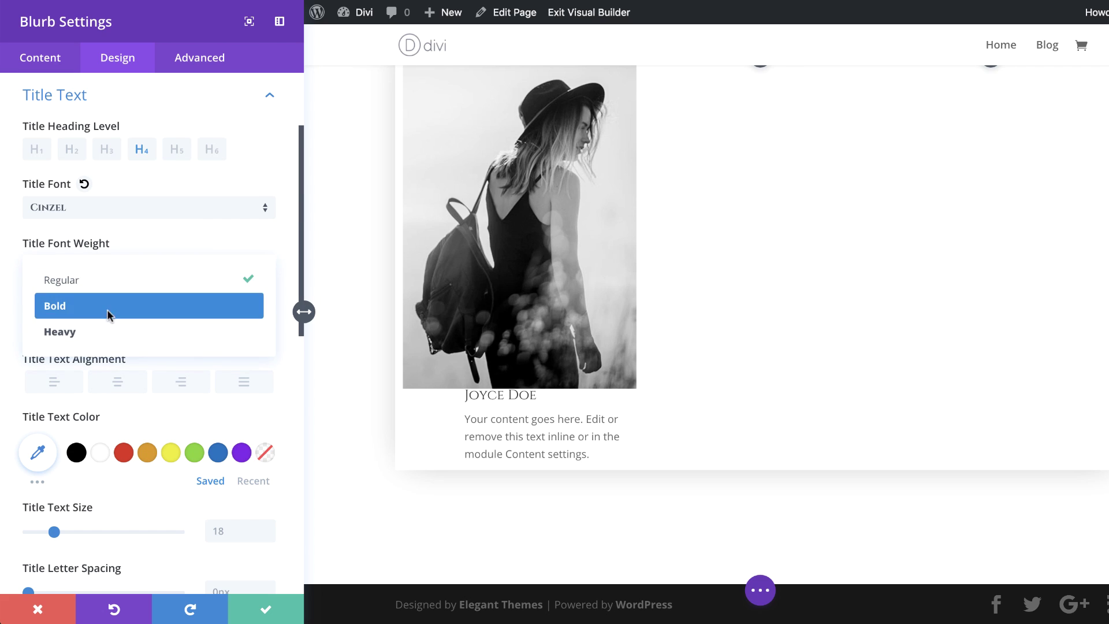
pyautogui.click(109, 311)
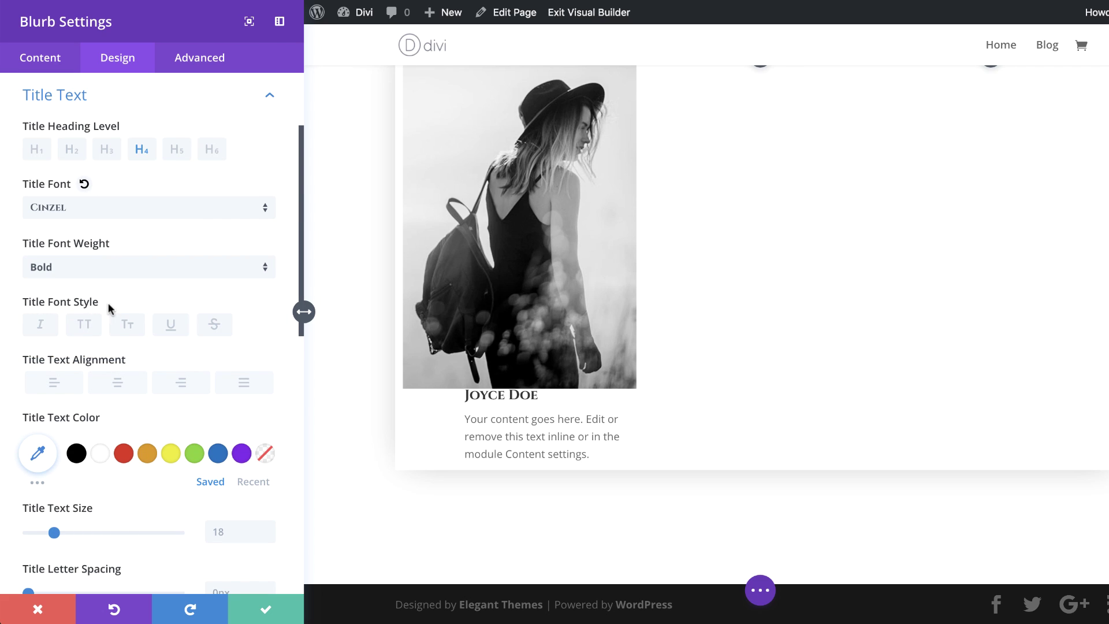
pyautogui.click(128, 330)
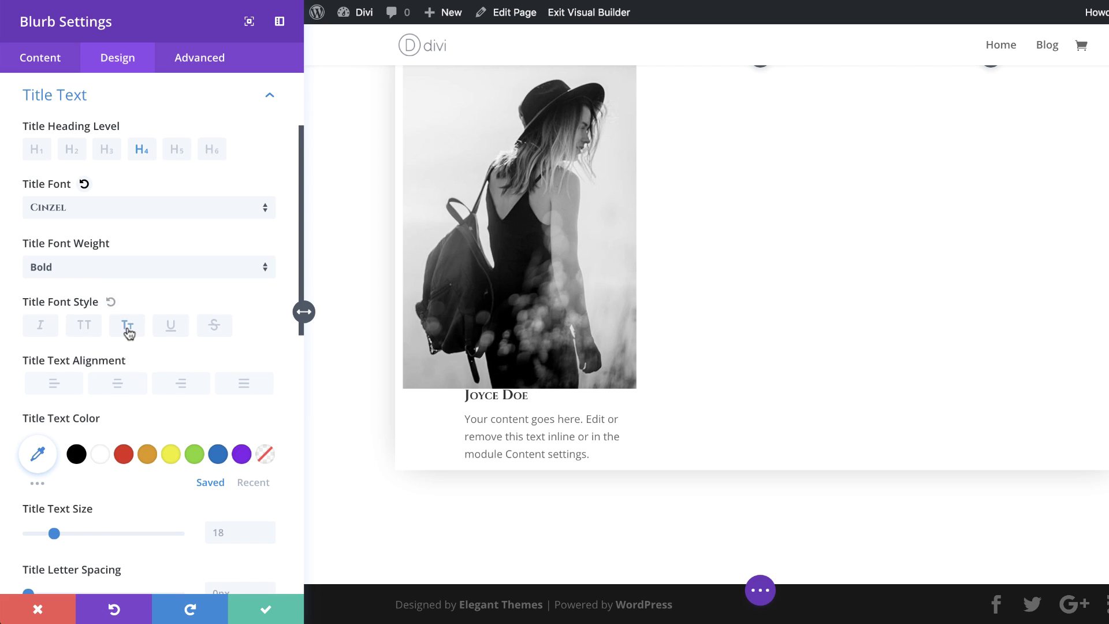
pyautogui.click(76, 454)
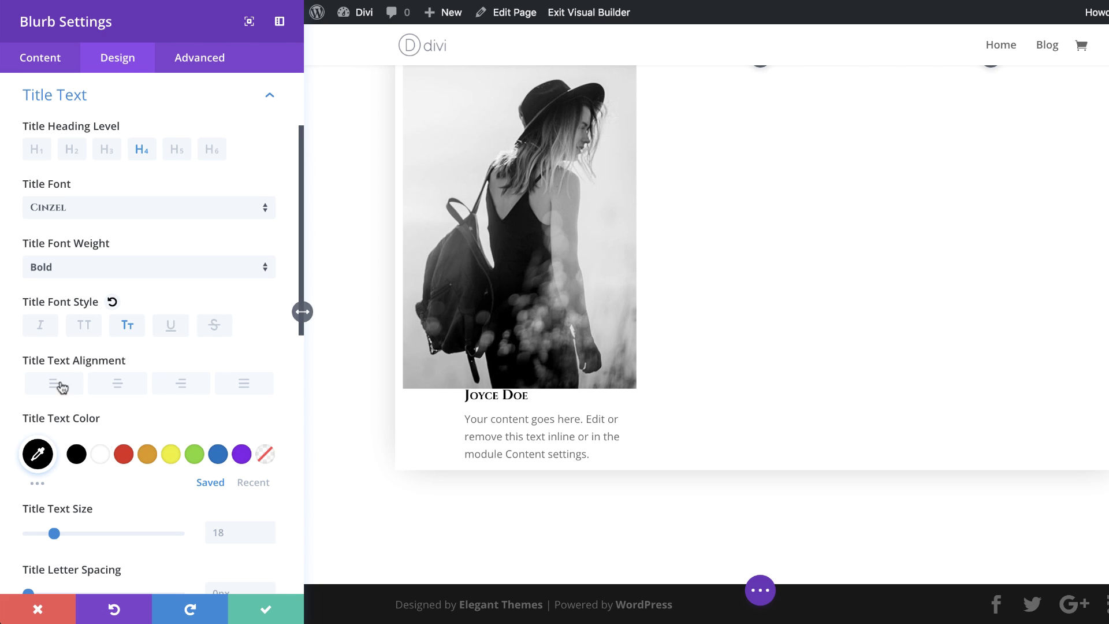
# - Set the title text size to 0px by default and 30px on hover
pyautogui.scroll(-1, 248, 502)
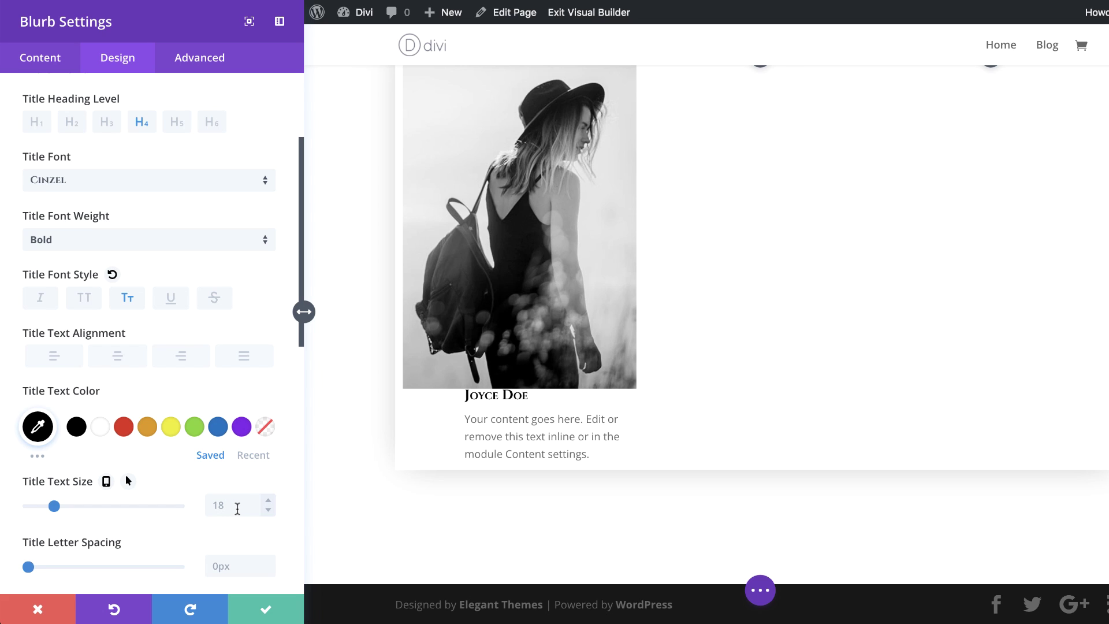
pyautogui.click(237, 507)
pyautogui.write('0')
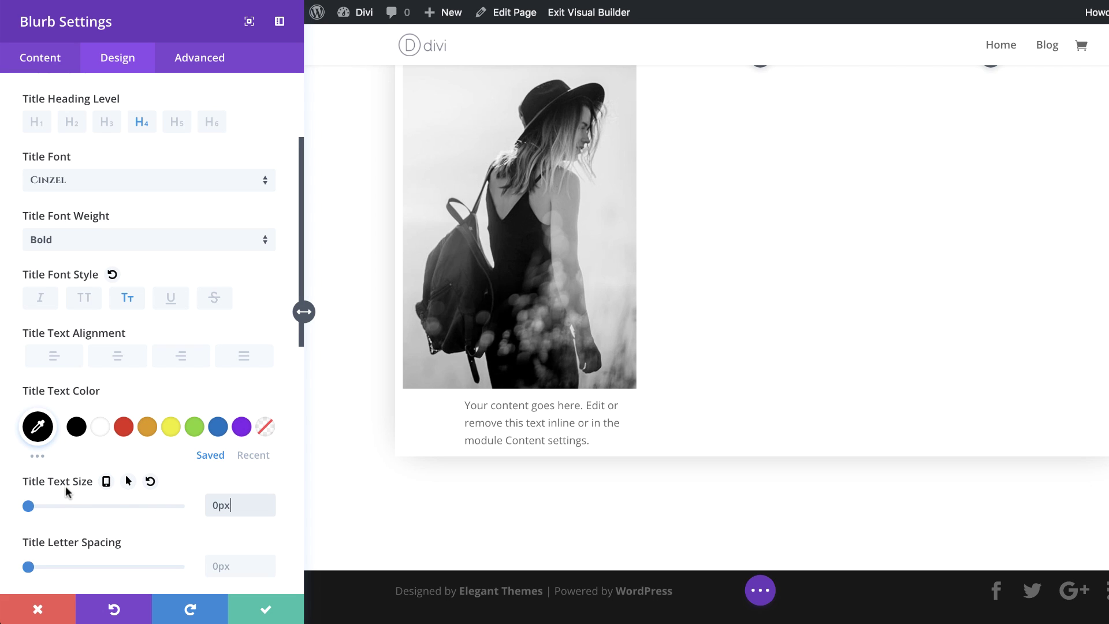
pyautogui.click(128, 481)
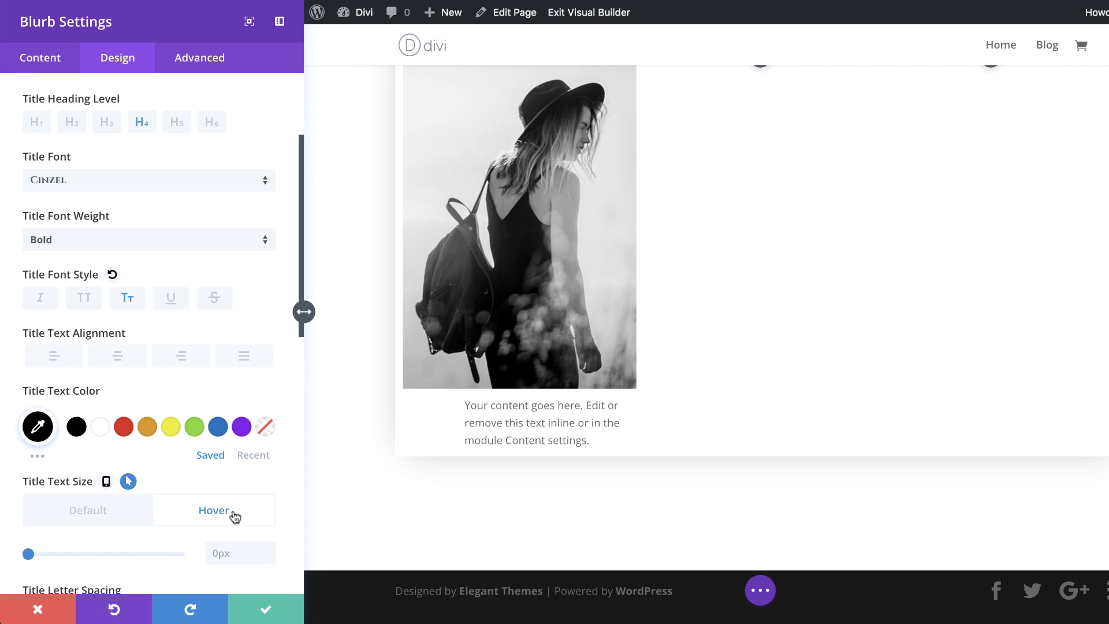
pyautogui.scroll(-2, 237, 511)
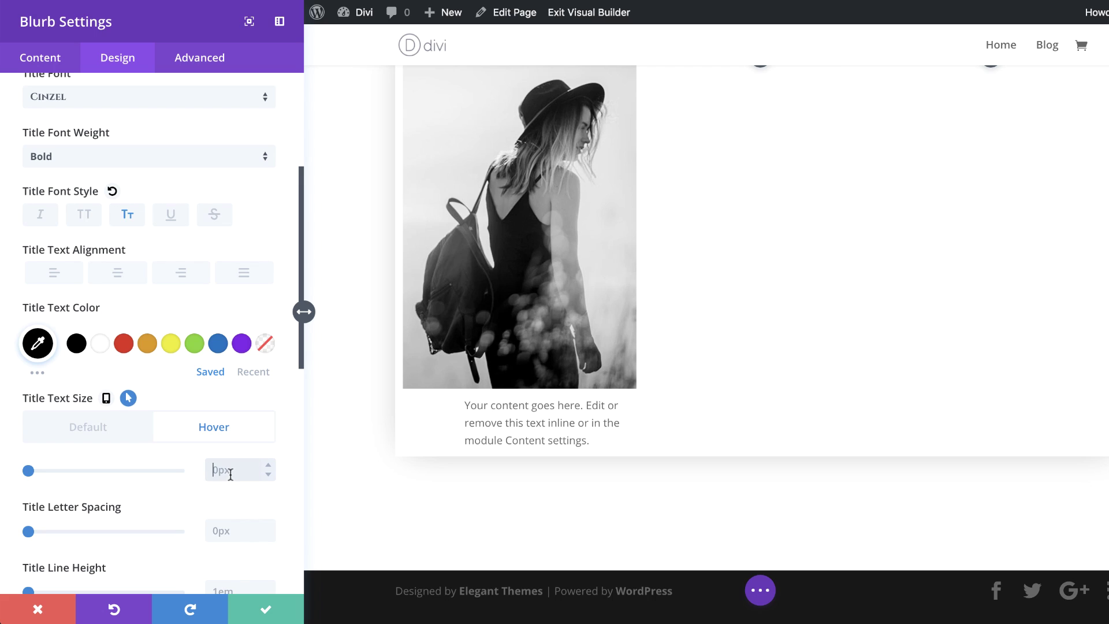
pyautogui.write('30')
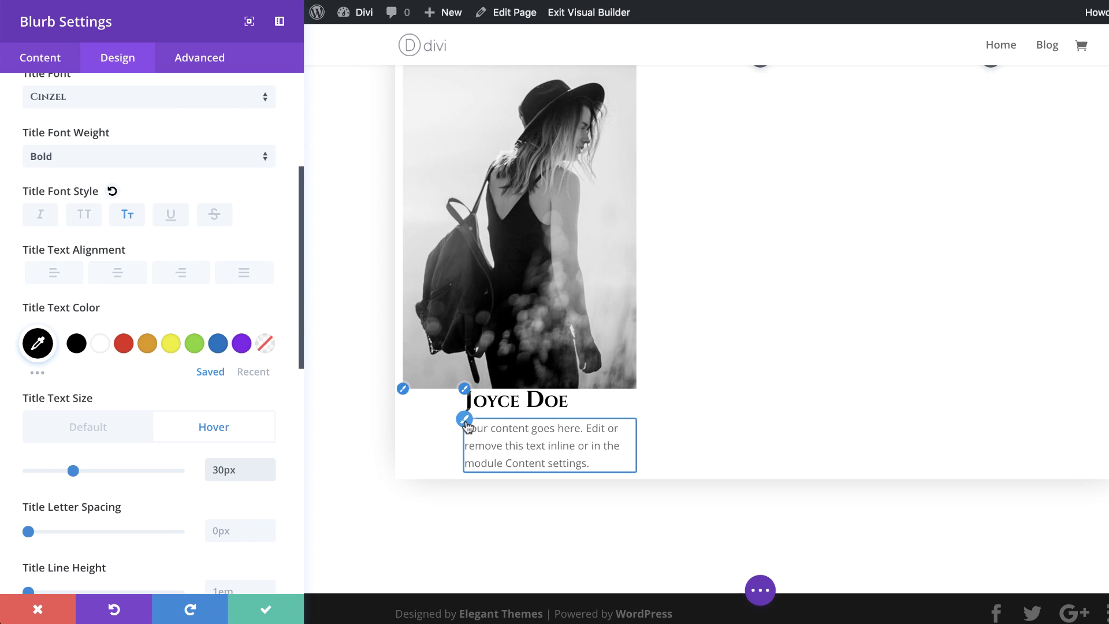
# - Set the blurb's body text font to Open Sans and its color to black, #000000
pyautogui.click(465, 425)
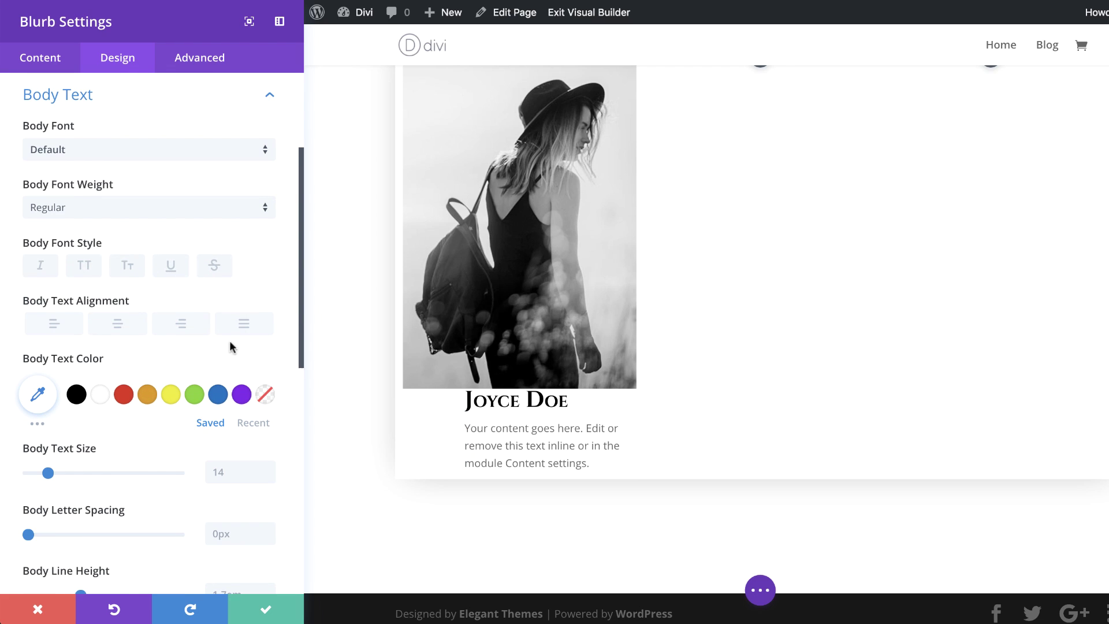
pyautogui.click(136, 151)
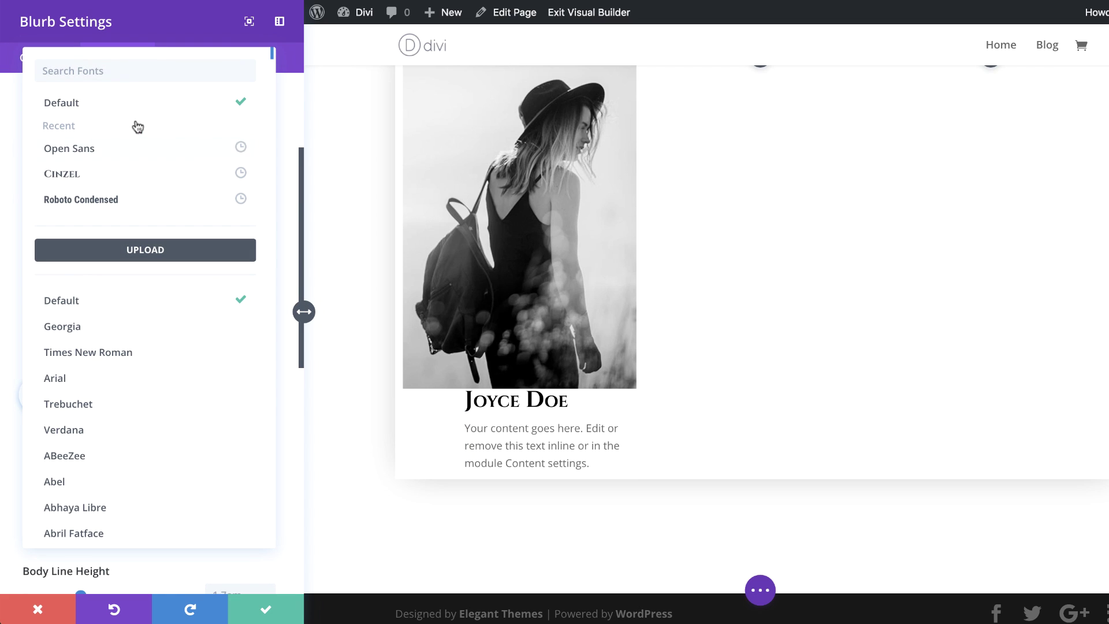
pyautogui.click(134, 152)
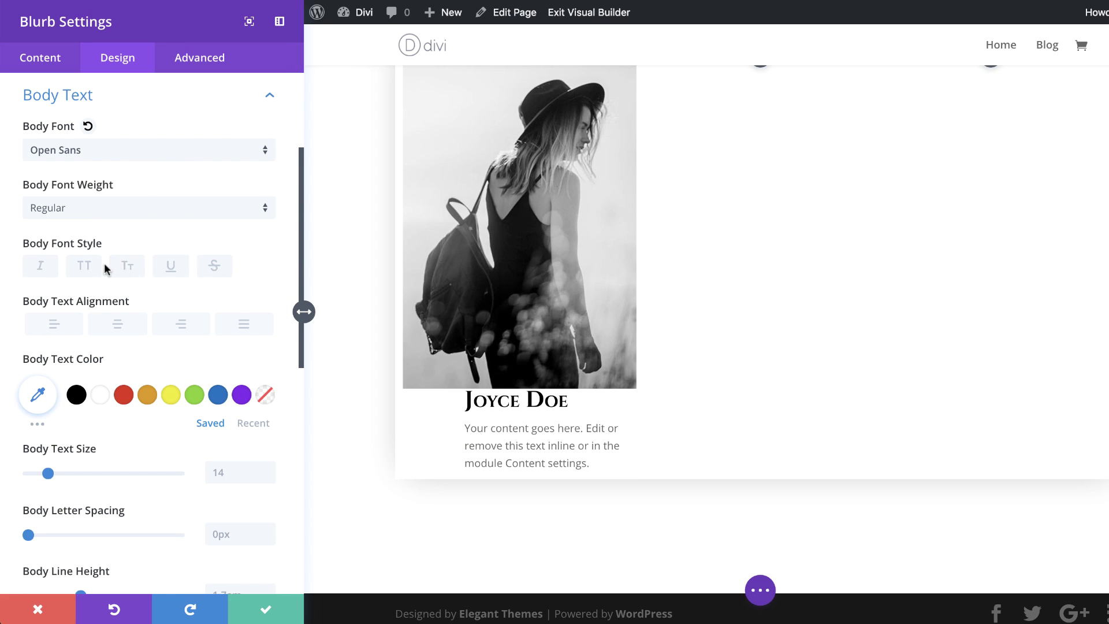
pyautogui.click(76, 395)
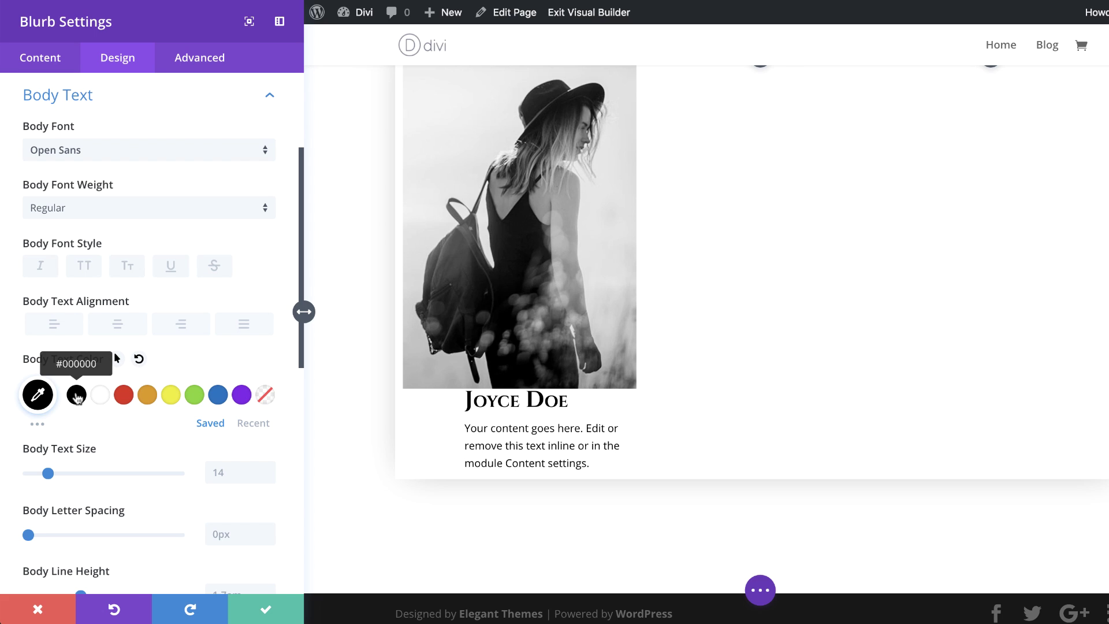
# - Set the default body text size to 0px and the body line height to 1.8em
pyautogui.click(226, 473)
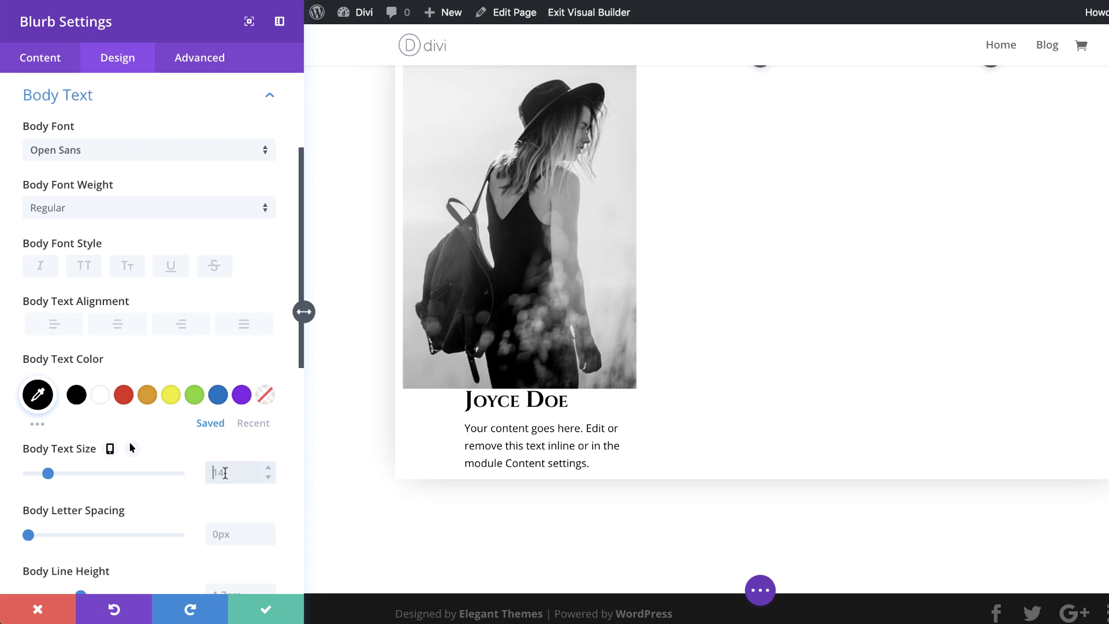
pyautogui.write('0')
pyautogui.scroll(-2, 129, 442)
pyautogui.click(235, 525)
pyautogui.write('1')
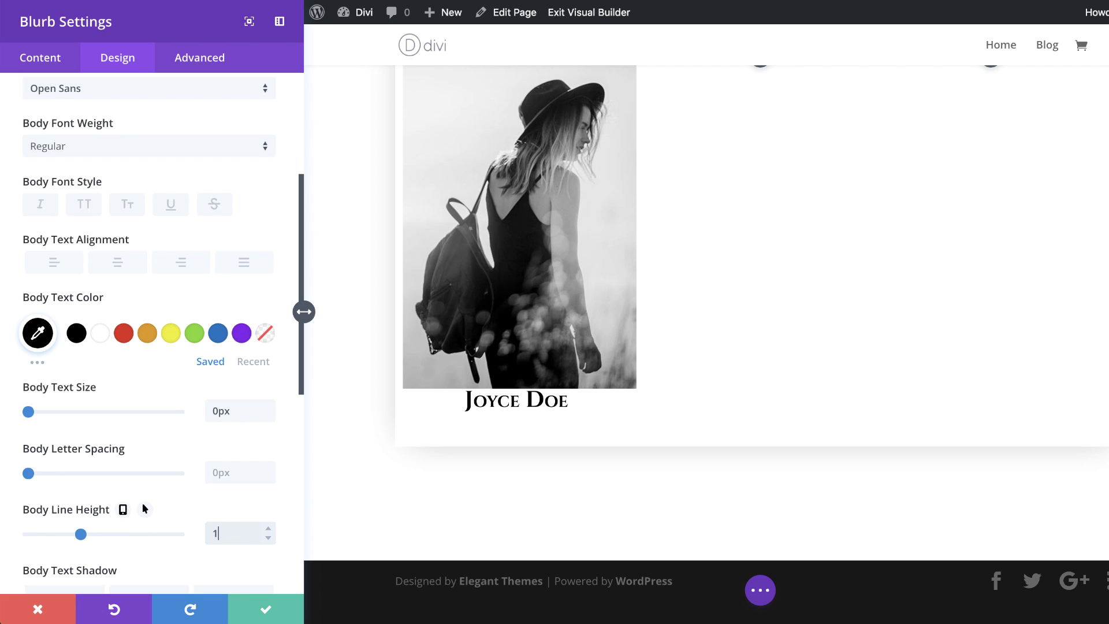
pyautogui.write('.8em')
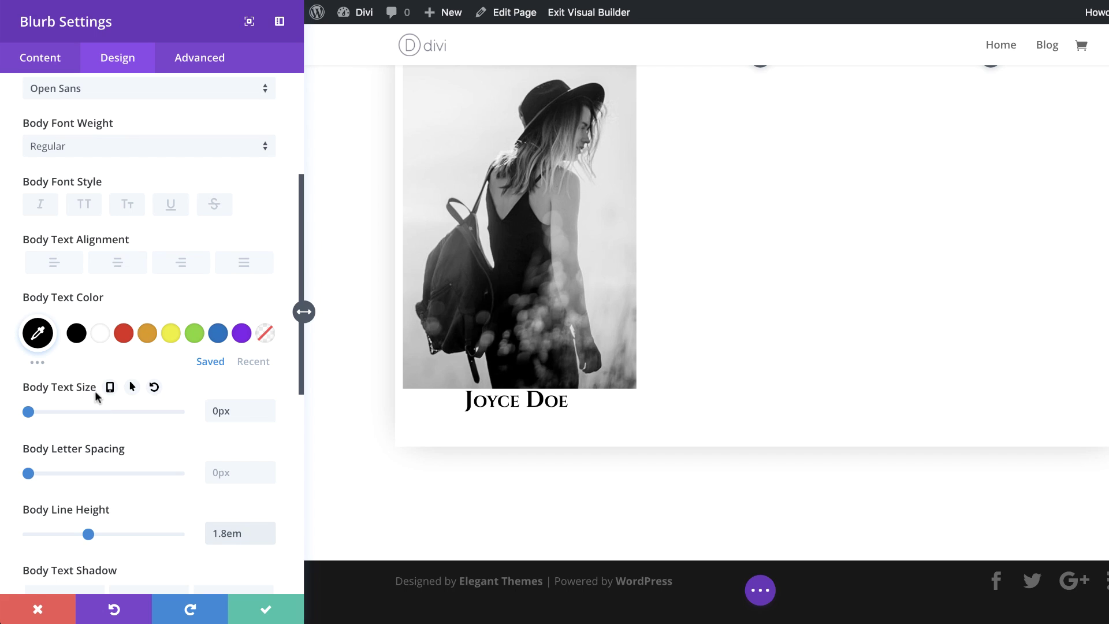
# - Enable hover options for the body text size and set the hover size to 14px
pyautogui.click(132, 387)
pyautogui.click(235, 459)
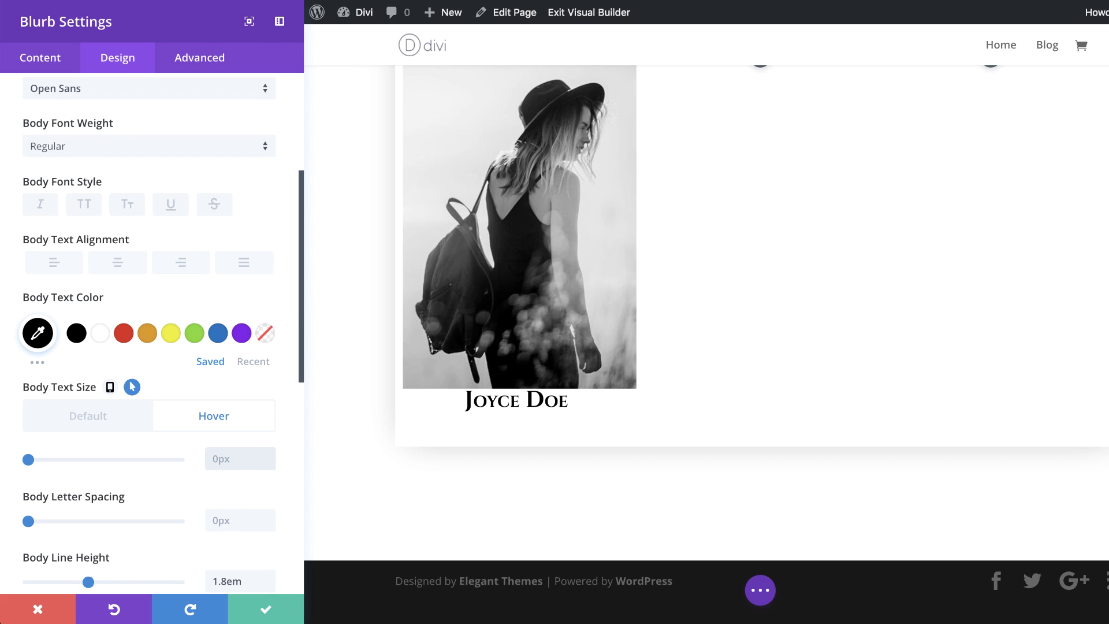
pyautogui.write('14')
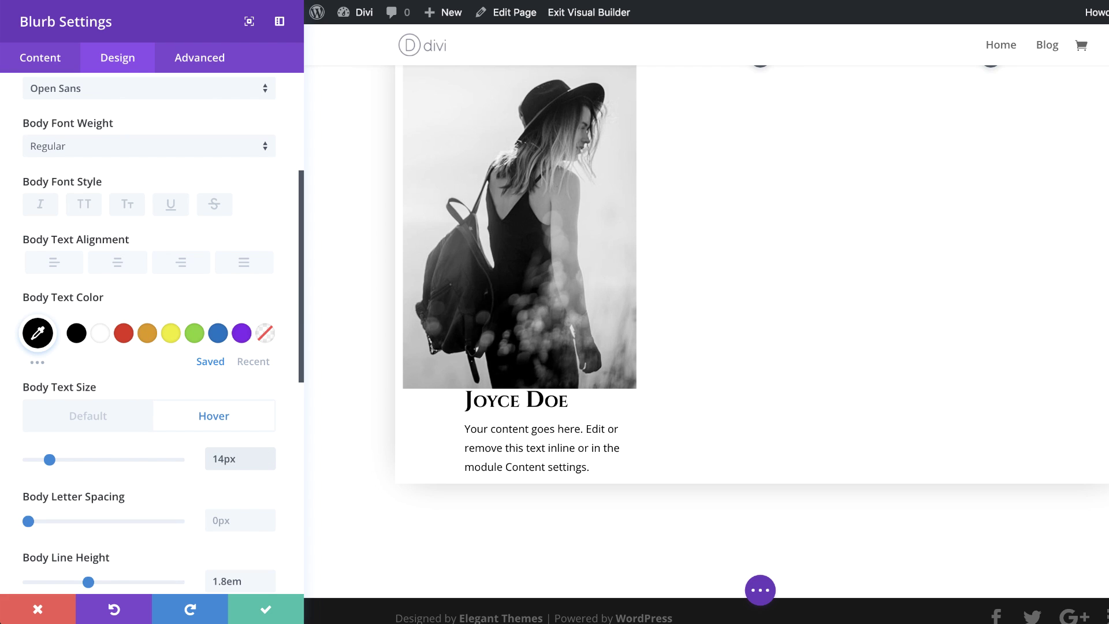
# - Set the blurb's custom margin to -3.7vw at the top and 1.5vw at the bottom
pyautogui.scroll(-1, 189, 493)
pyautogui.scroll(-8, 188, 492)
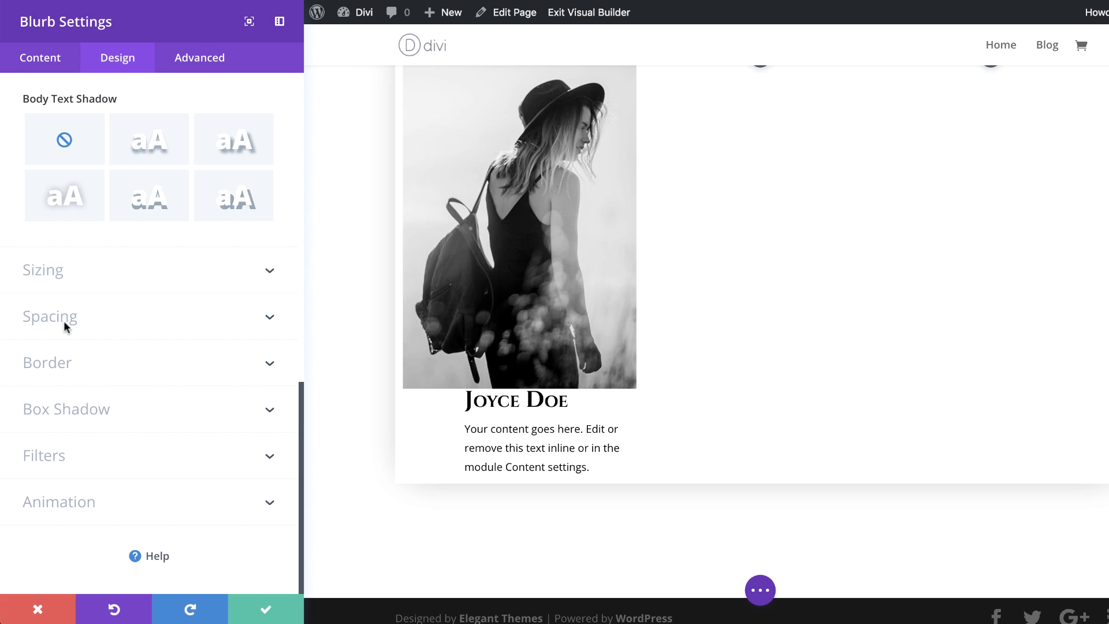
pyautogui.click(66, 325)
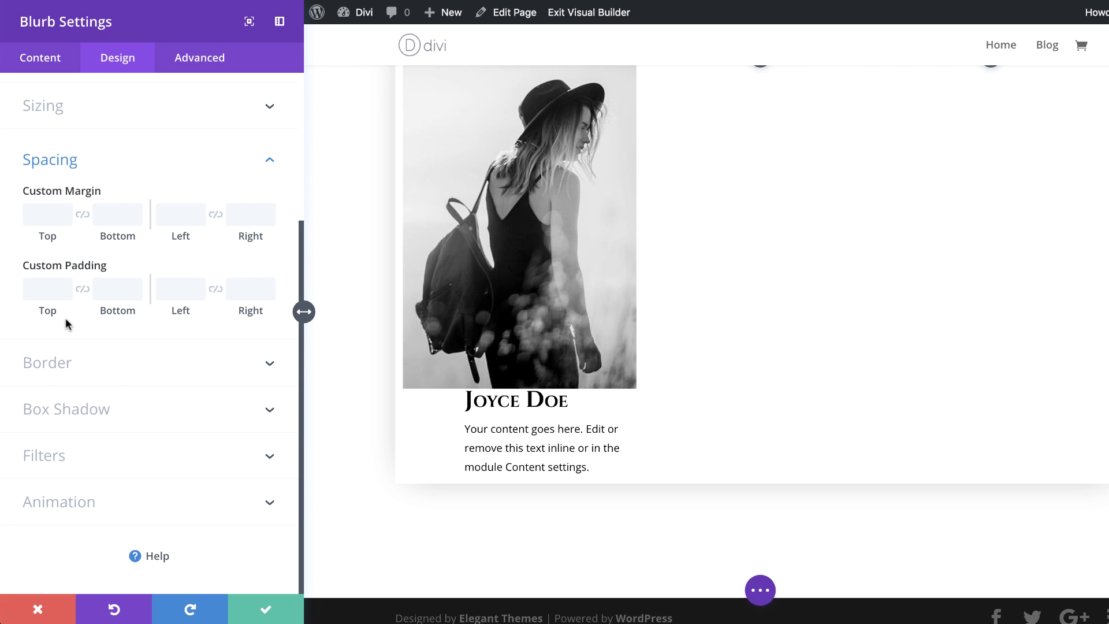
pyautogui.click(40, 213)
pyautogui.write('-3.7vw')
pyautogui.click(114, 218)
pyautogui.write('1.5vw')
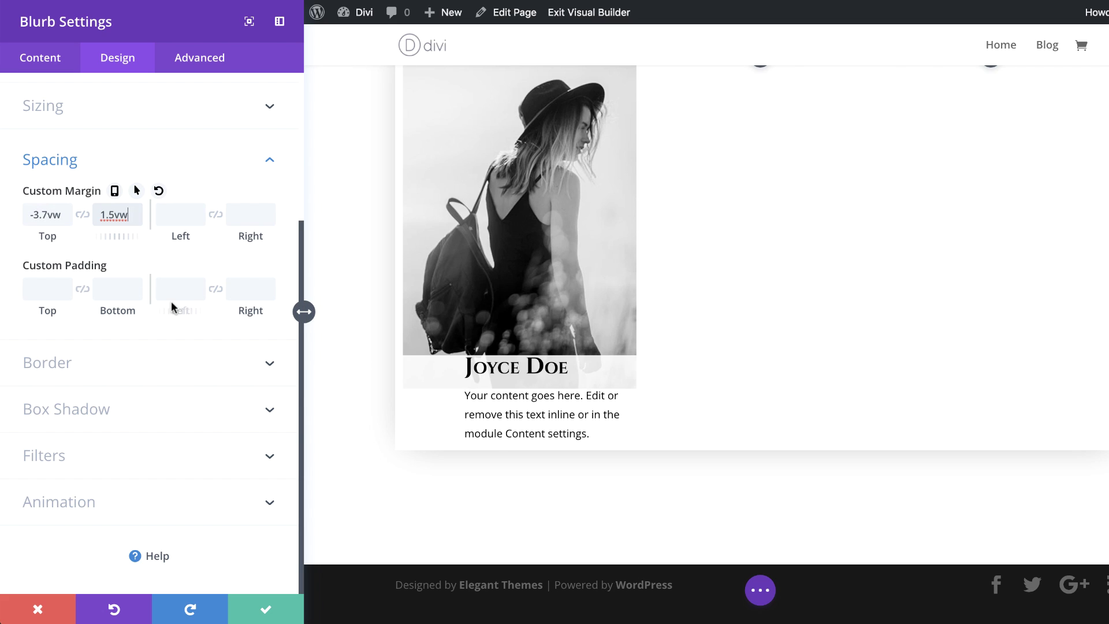
# - Set the blurb's bottom margin to 2vw for tablet and its top margin to -9vw for phone
pyautogui.click(137, 191)
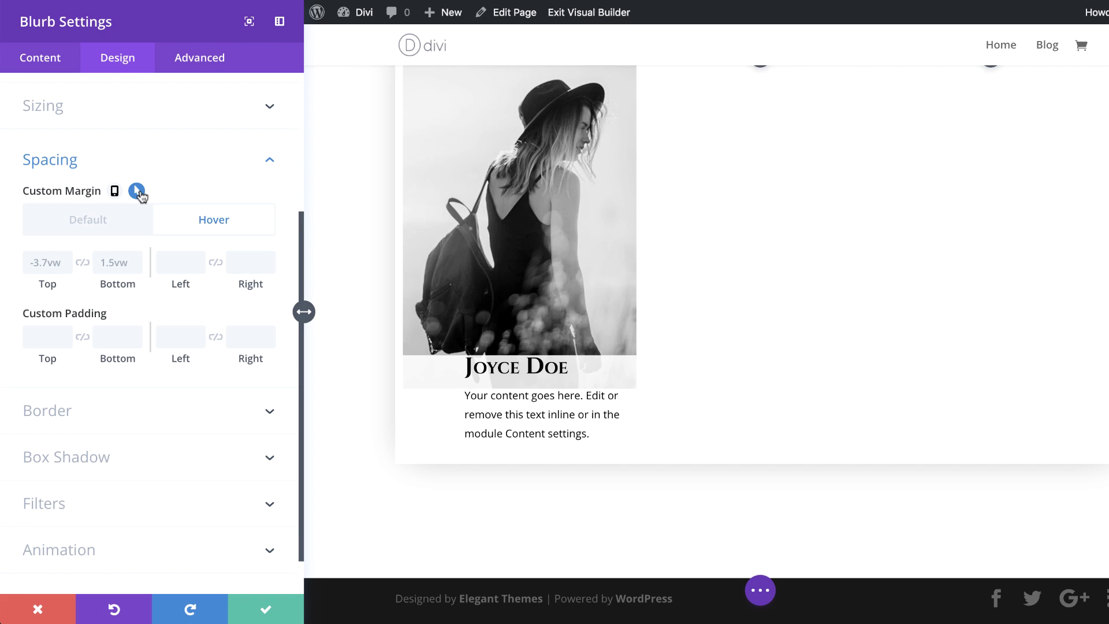
pyautogui.click(140, 194)
pyautogui.click(150, 224)
pyautogui.moveTo(112, 283); pyautogui.dragTo(123, 283)
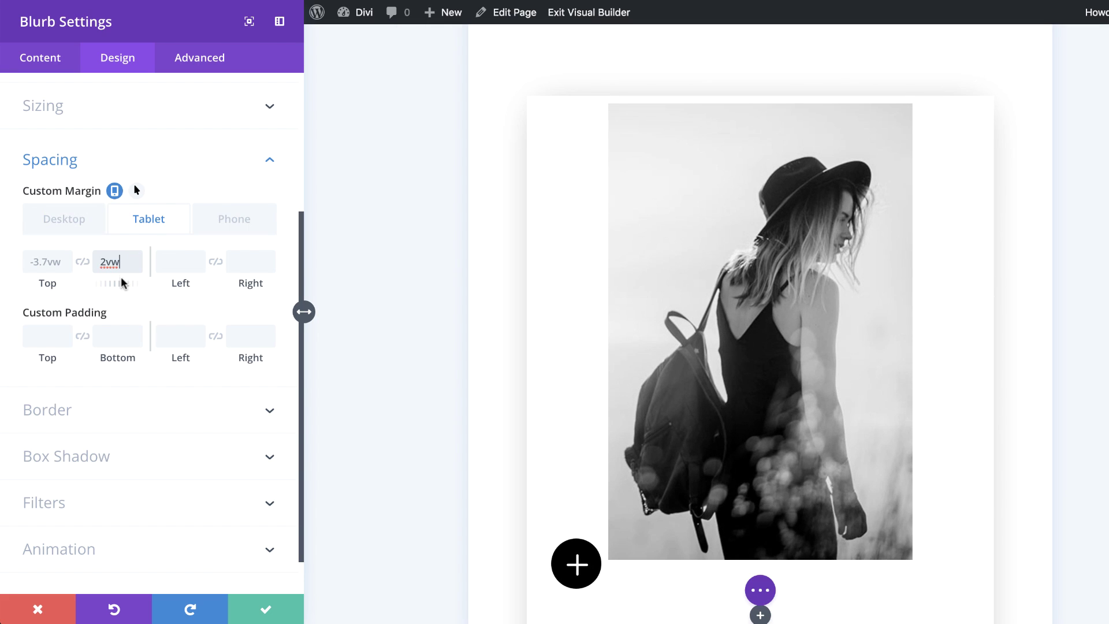
pyautogui.click(230, 219)
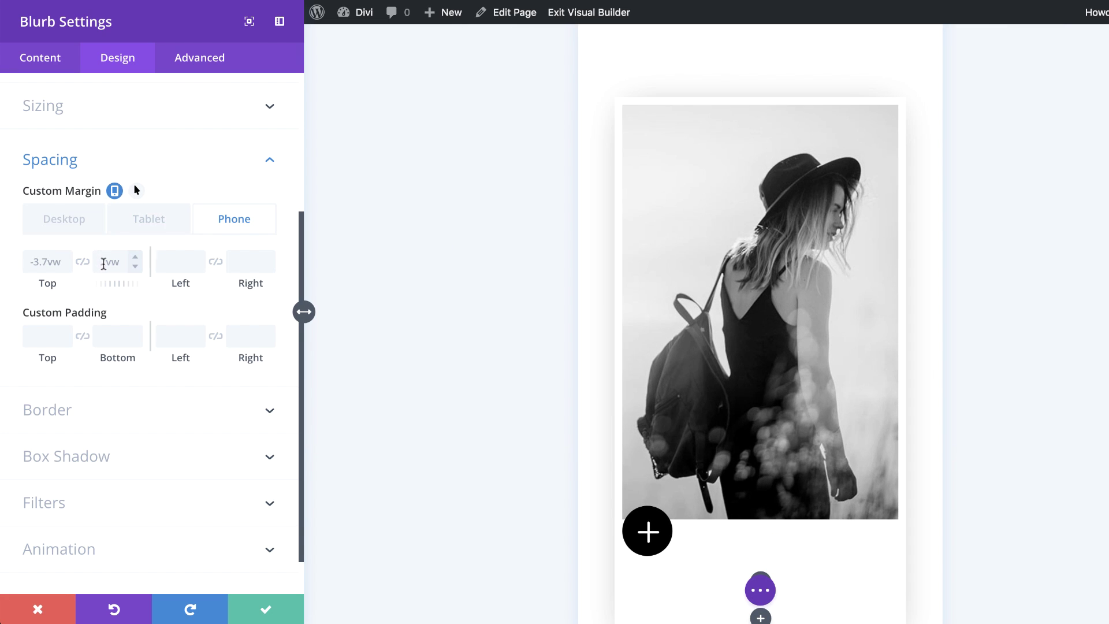
pyautogui.click(32, 261)
pyautogui.write('-9vw')
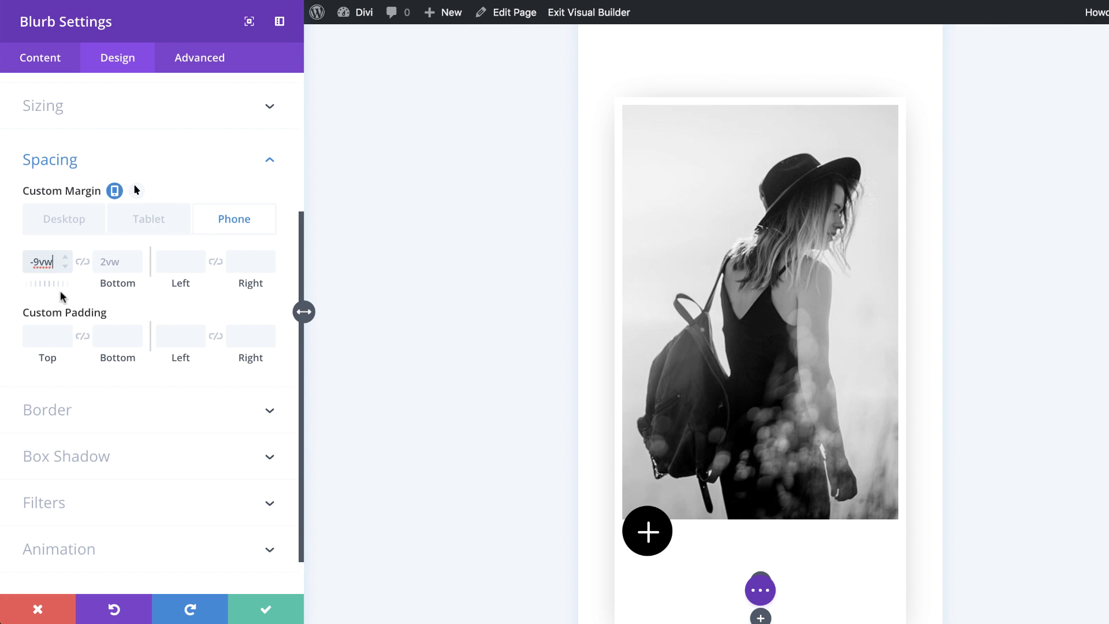
pyautogui.click(149, 219)
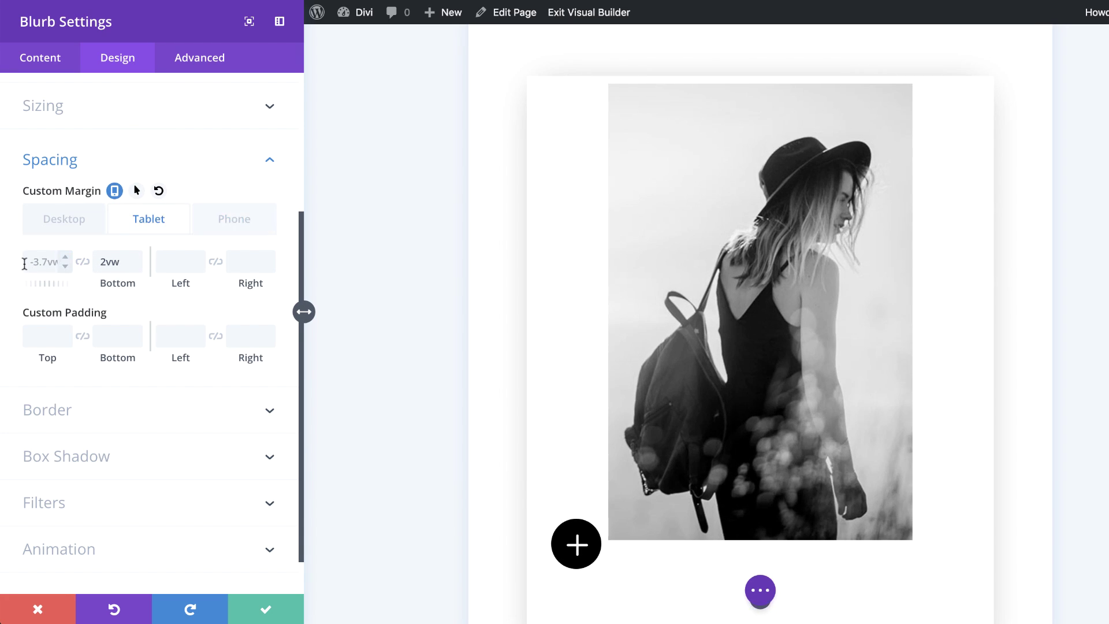
pyautogui.click(64, 219)
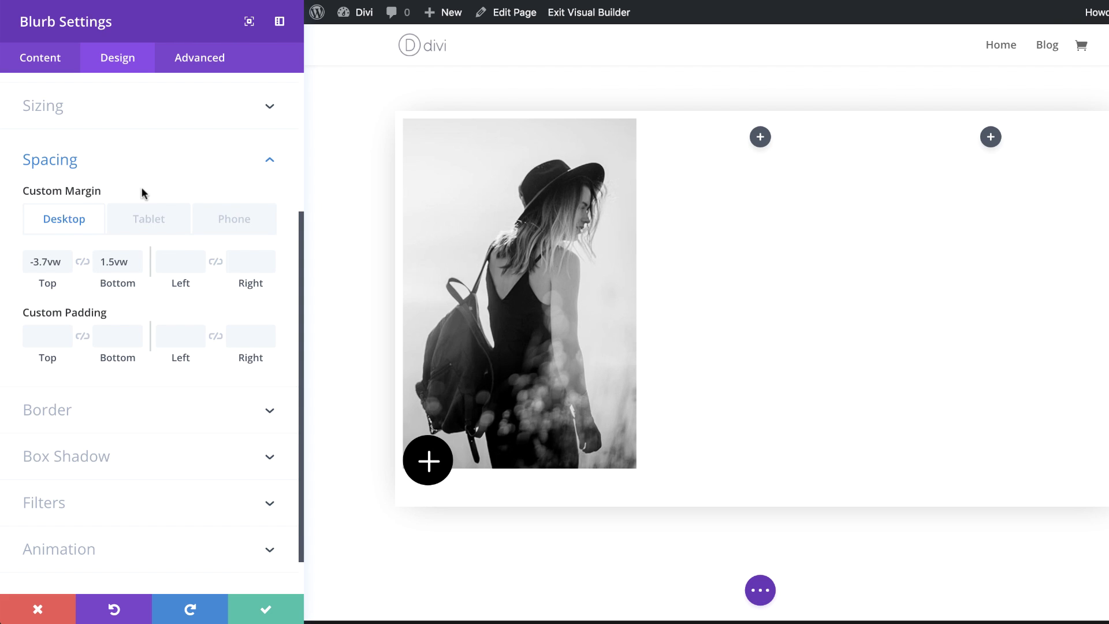
# - Enable hover options for the blurb's custom margin and set the hover top margin to -11.38vw
pyautogui.moveTo(134, 191)
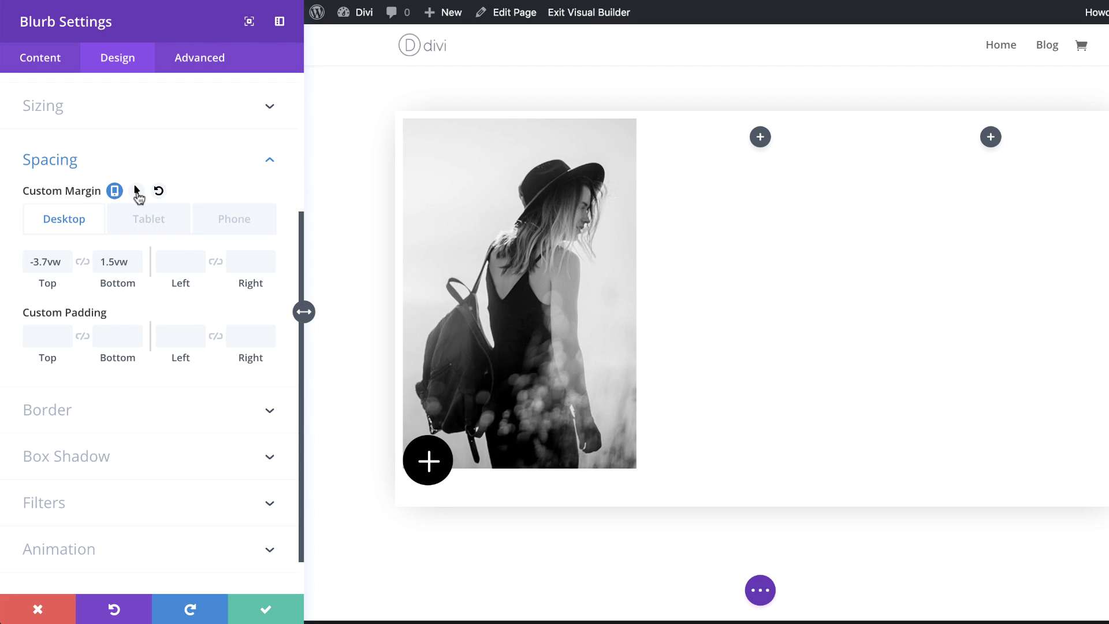
pyautogui.click(137, 191)
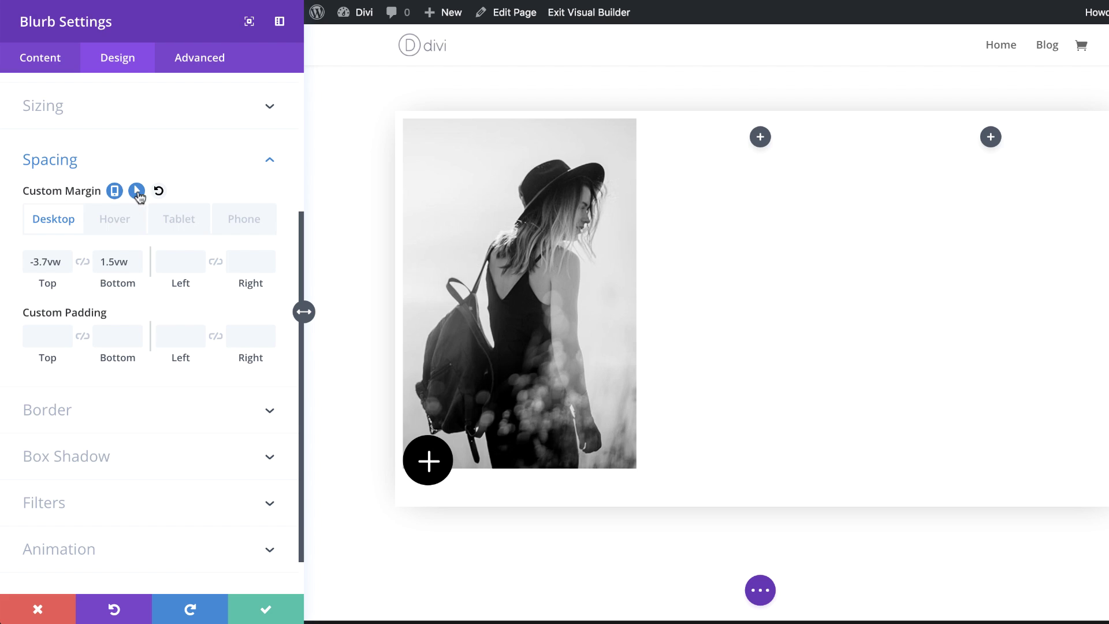
pyautogui.click(123, 223)
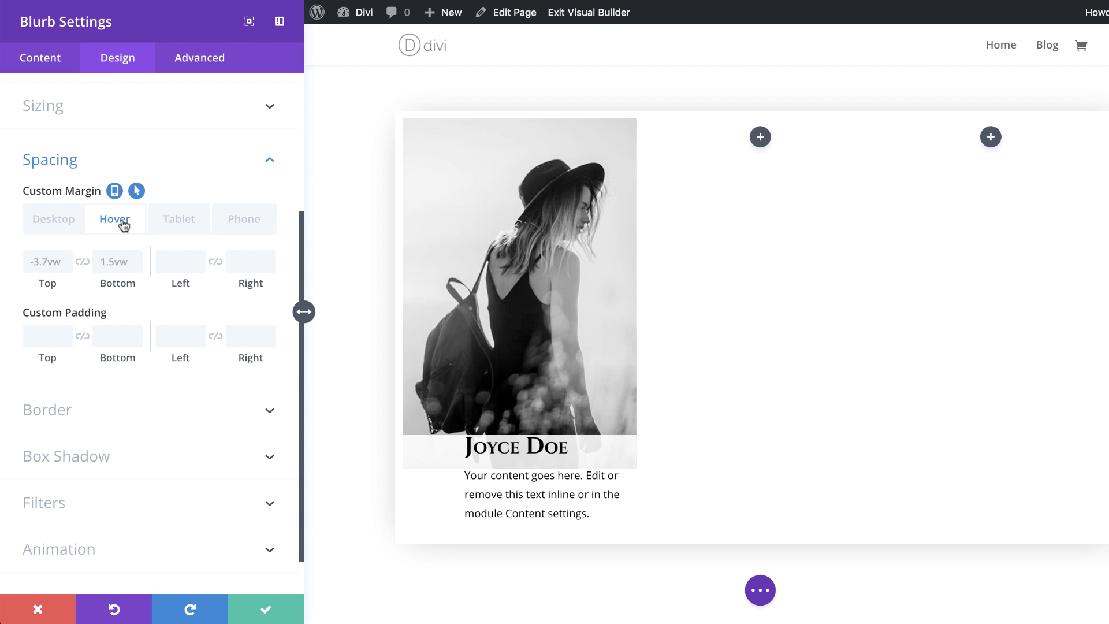
pyautogui.click(41, 264)
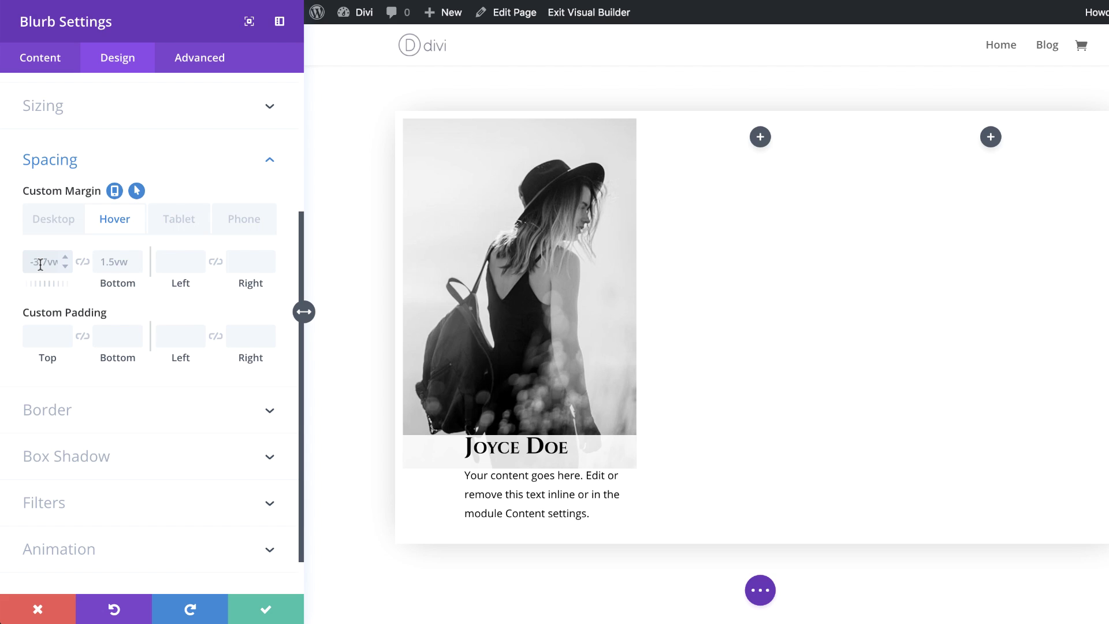
pyautogui.write('-11.38vw')
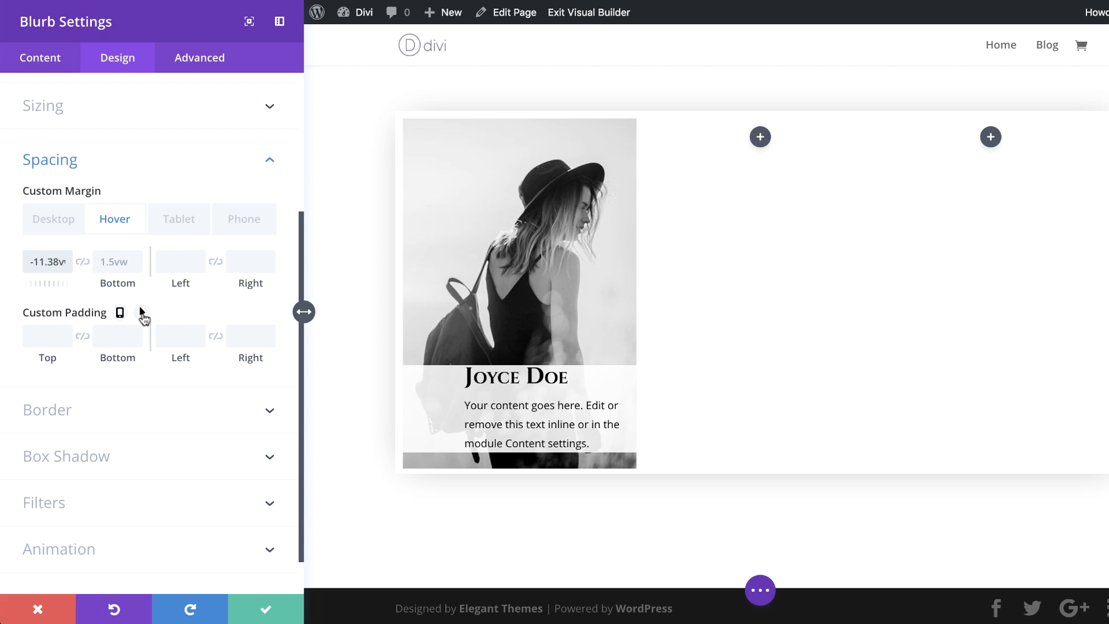
# - Set the blurb's hover padding to linked 20px top and bottom and 50px right, and save the blurb
pyautogui.click(142, 312)
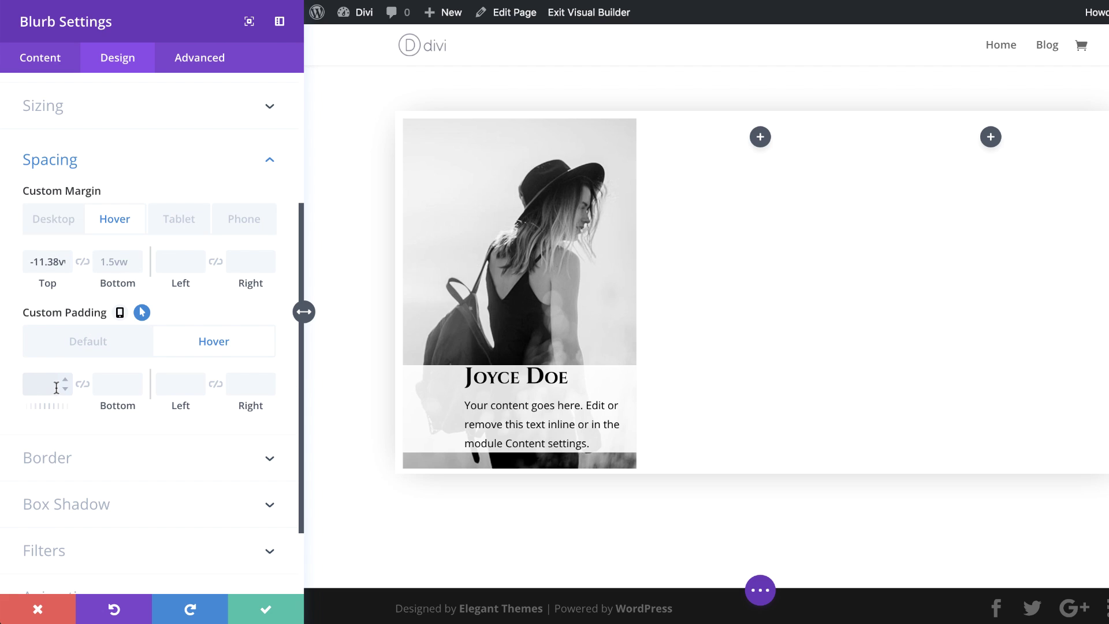
pyautogui.click(83, 386)
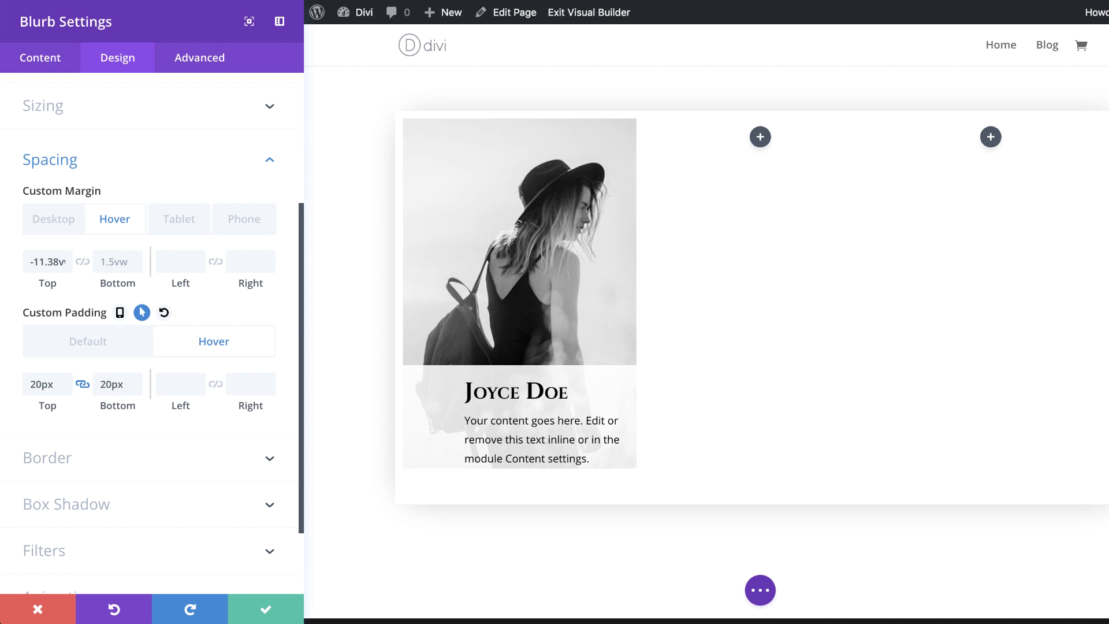
pyautogui.click(252, 385)
pyautogui.write('50px')
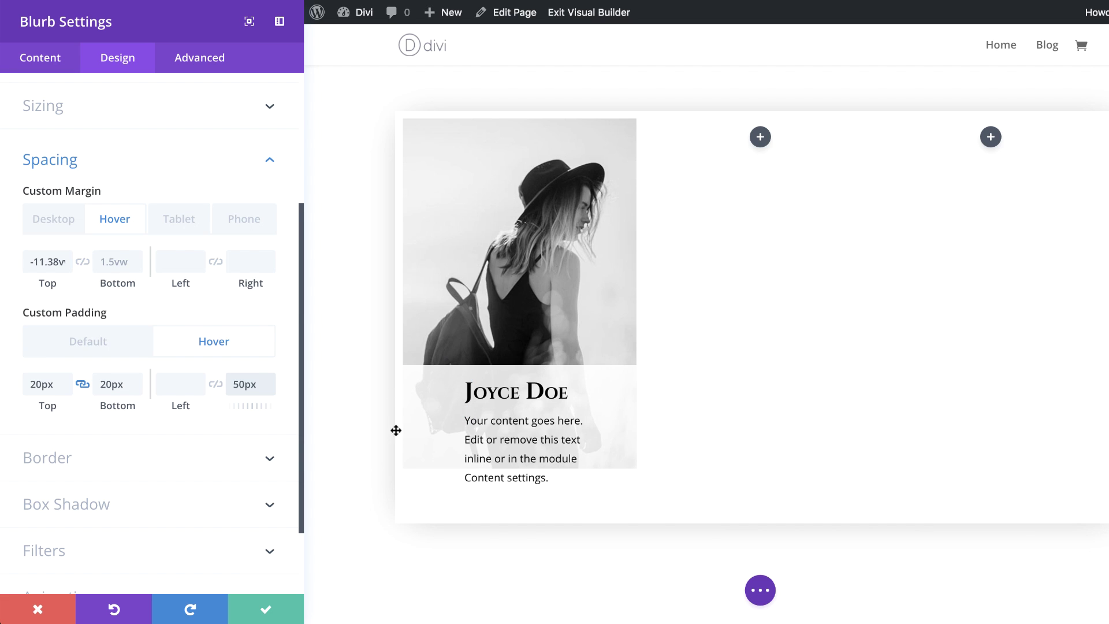
pyautogui.click(264, 611)
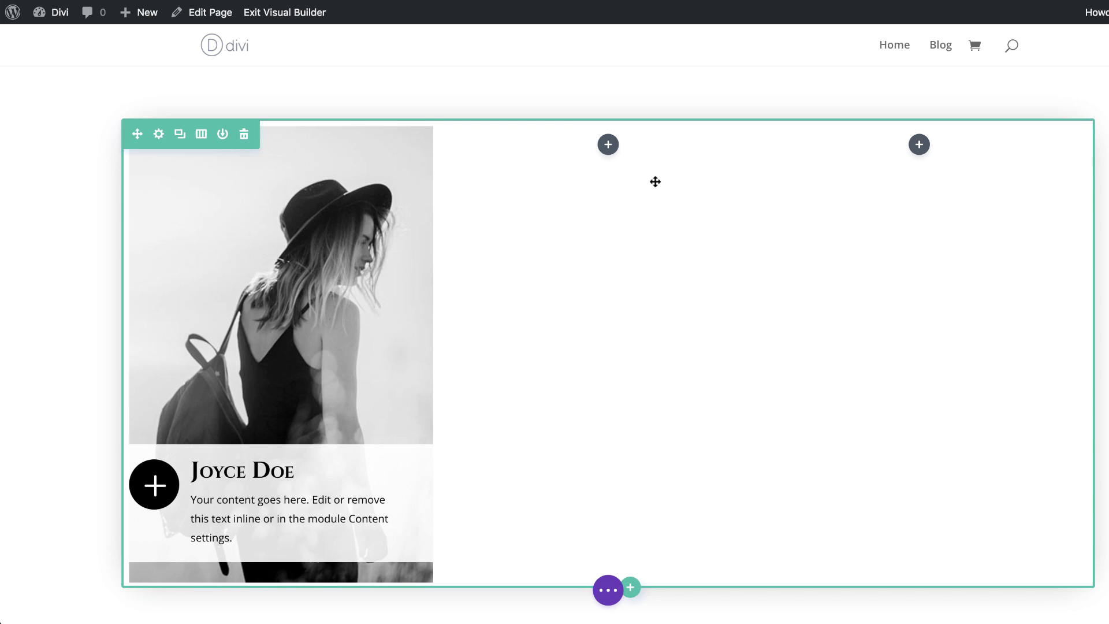
# - Copy the first column's team image and plus-icon blurb into the second and third columns
pyautogui.moveTo(342, 258); pyautogui.dragTo(339, 230)
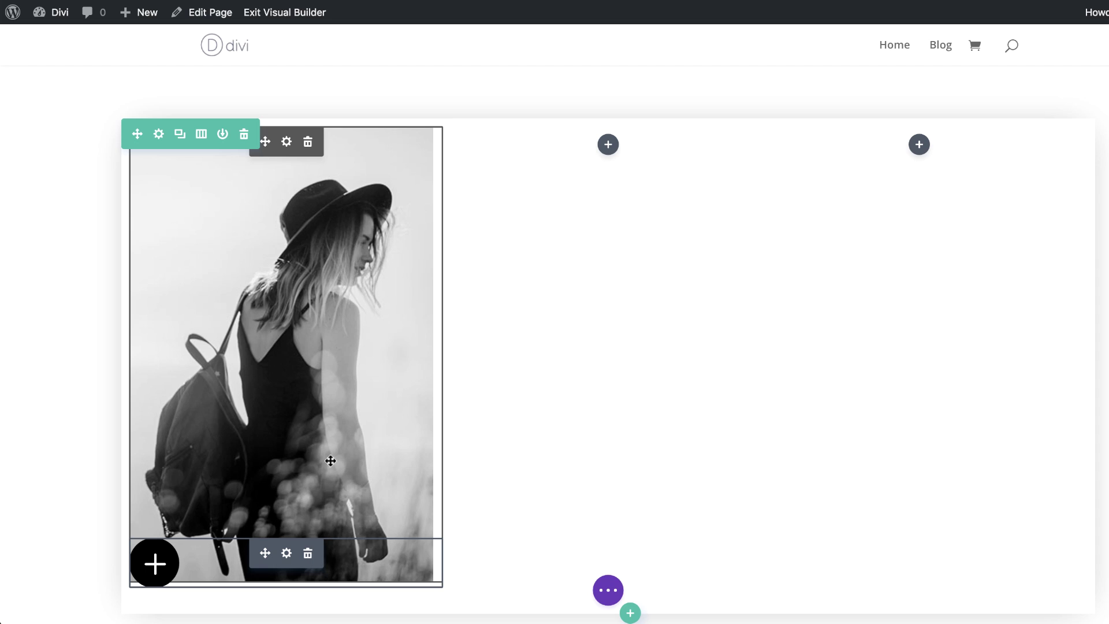
pyautogui.click(608, 146)
pyautogui.click(919, 144)
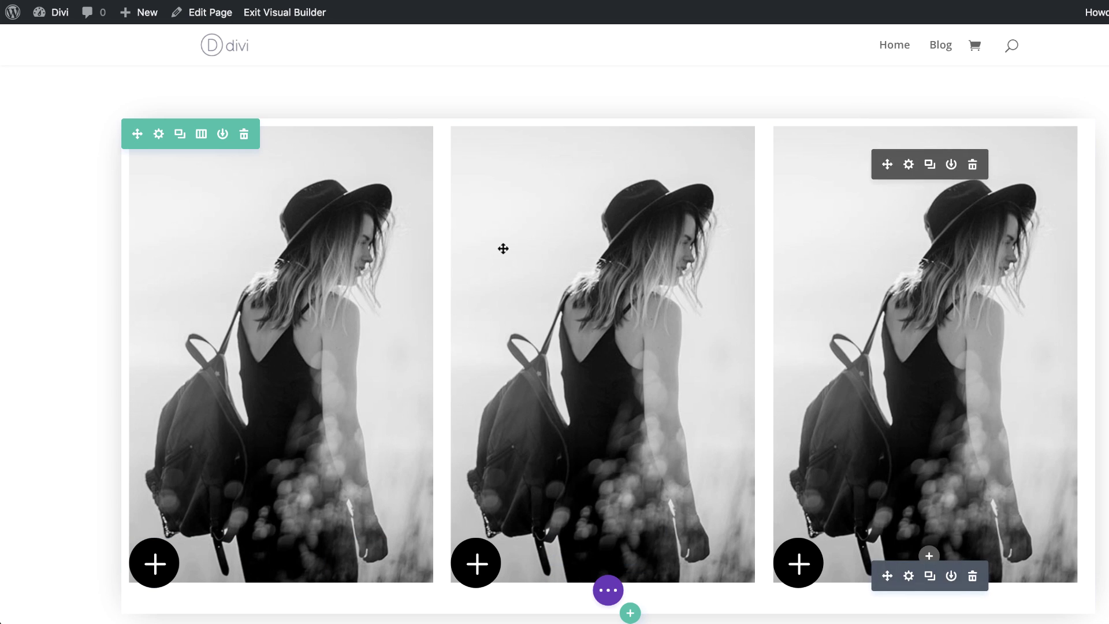
# - Replace the second column's image with fashion-10.jpg from the media library and save the image module
pyautogui.scroll(-1, 86, 297)
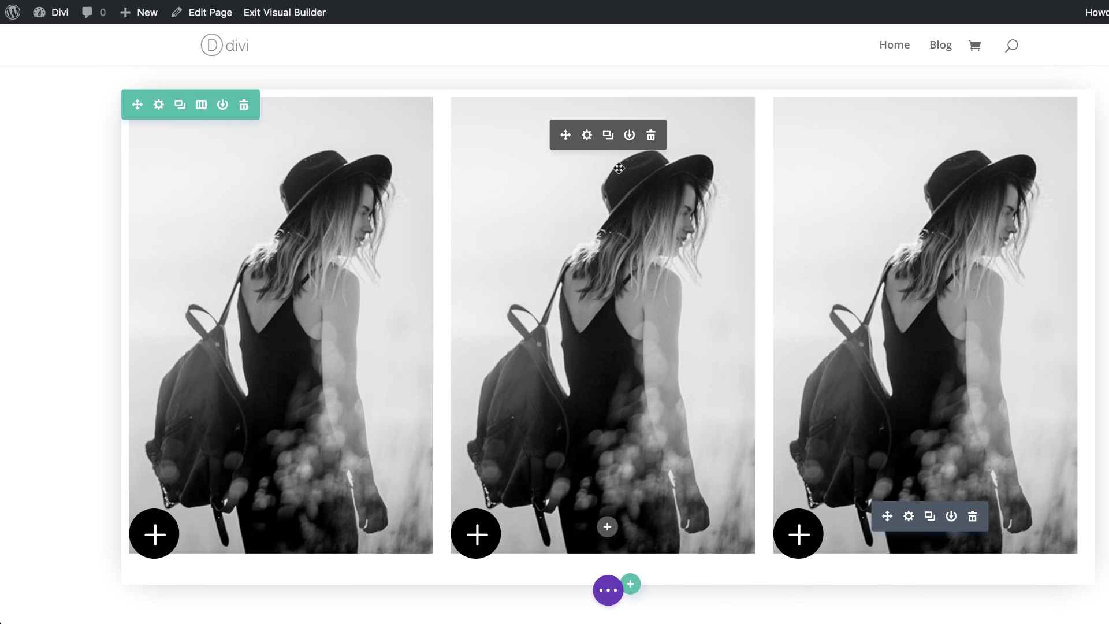
pyautogui.click(587, 135)
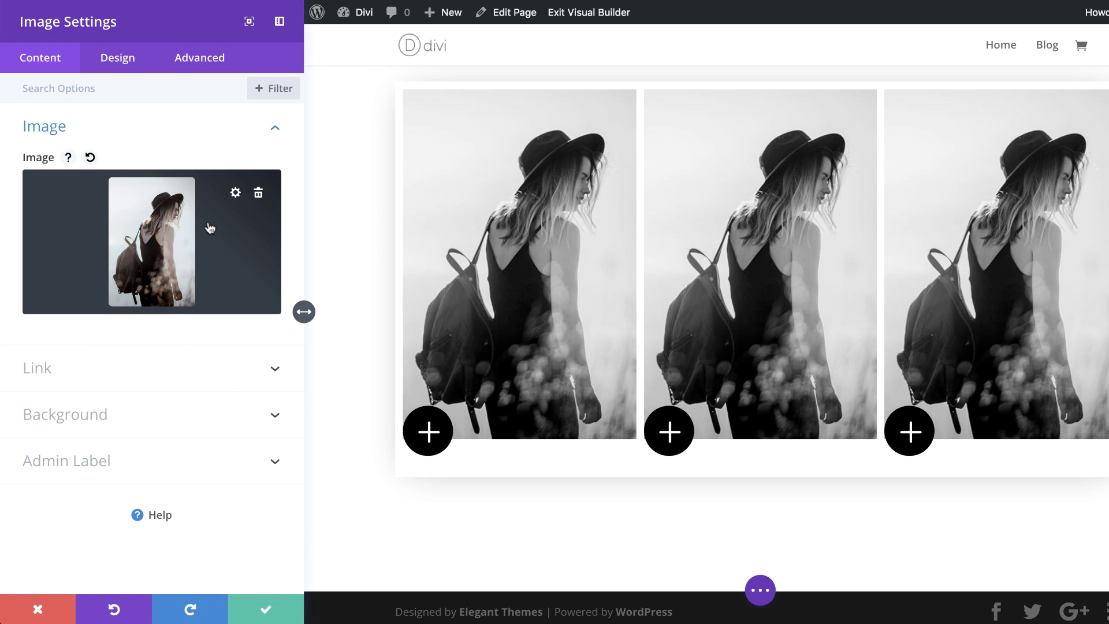
pyautogui.click(212, 227)
pyautogui.scroll(-20, 725, 452)
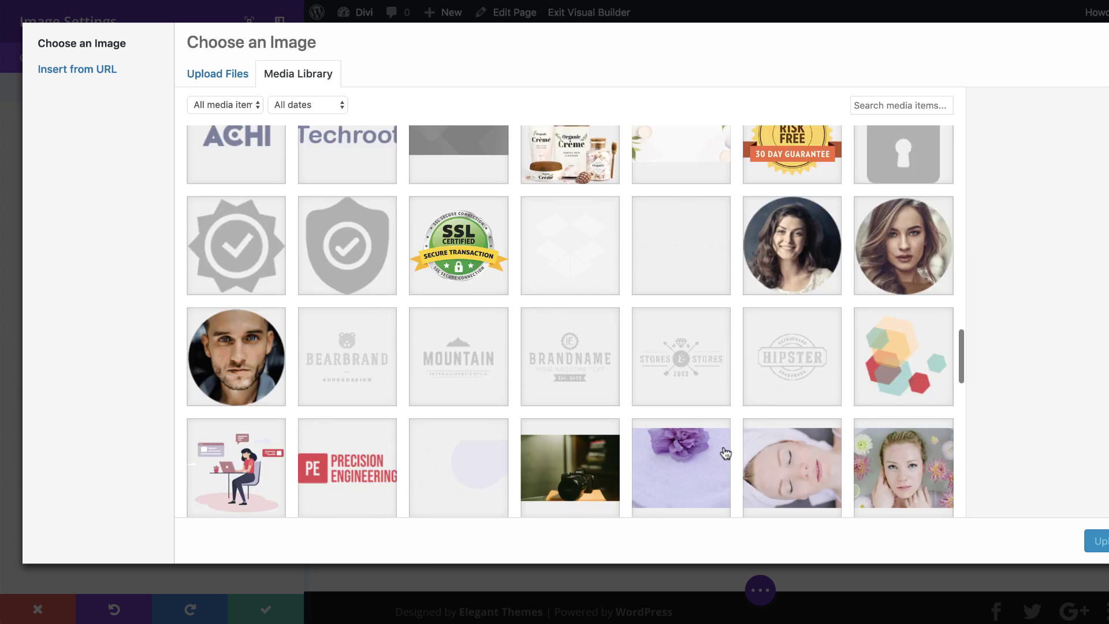
pyautogui.click(699, 457)
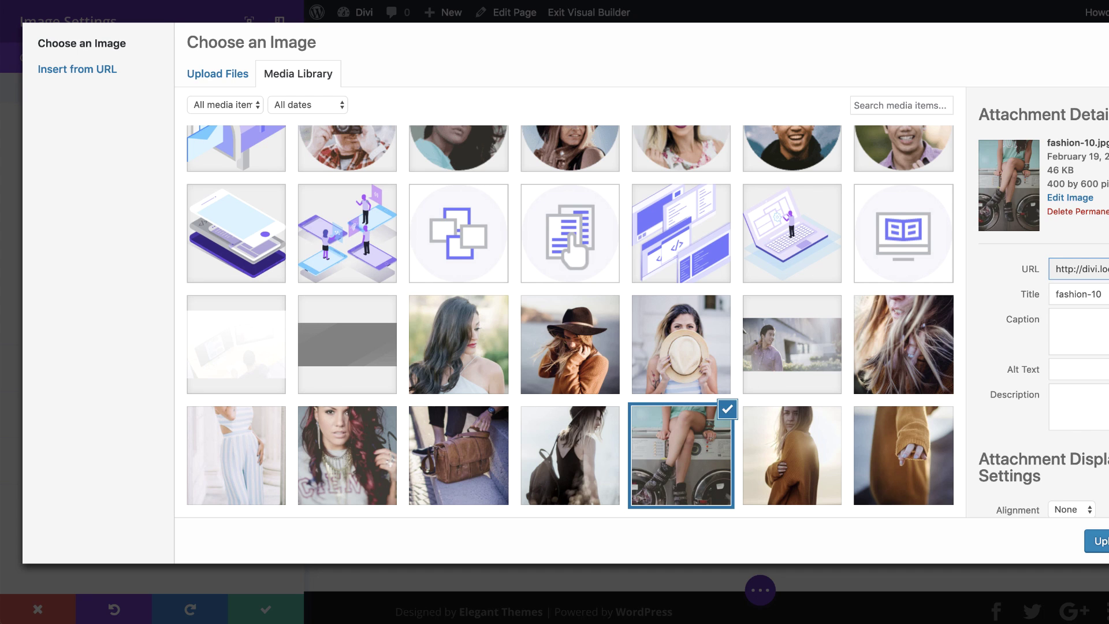
pyautogui.click(1096, 541)
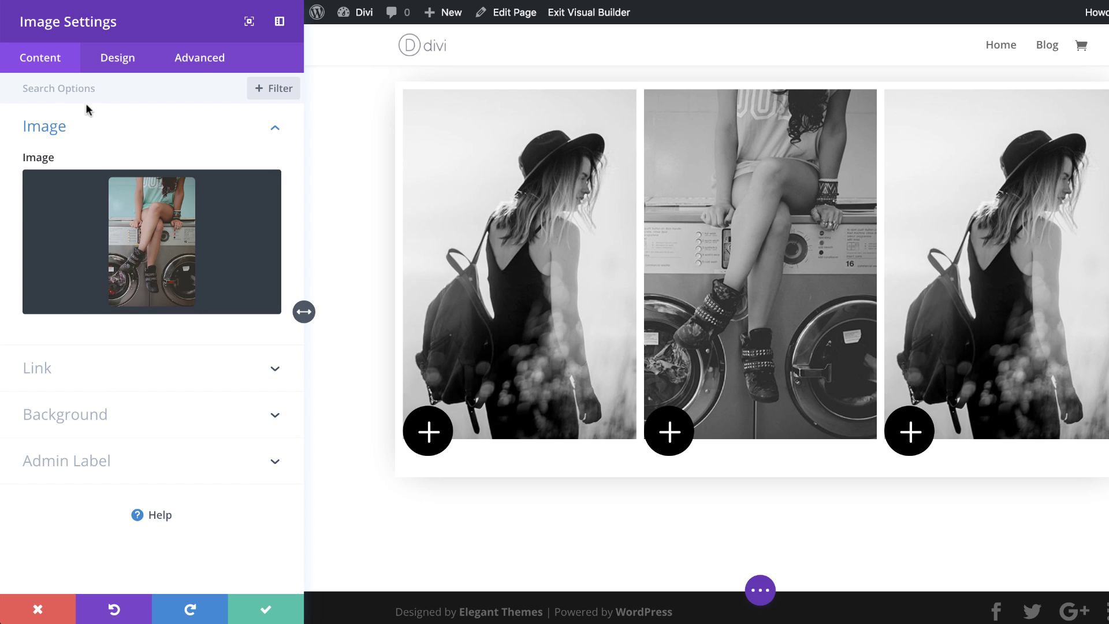
pyautogui.click(266, 611)
# - Replace the first name in the second column's blurb title with another team member's and save the blurb
pyautogui.click(587, 517)
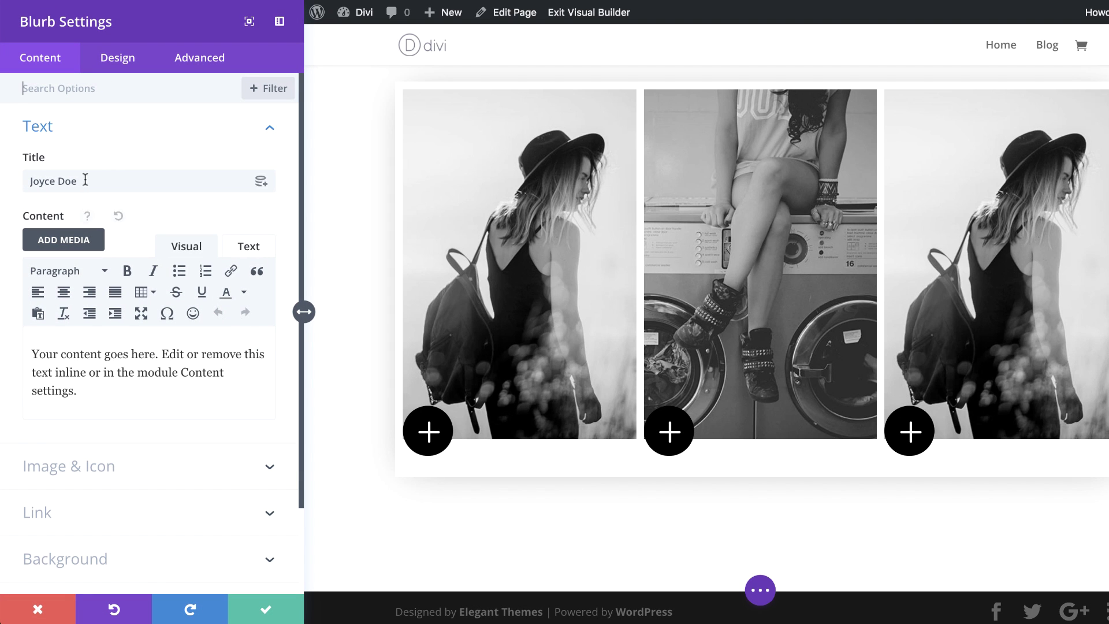
pyautogui.moveTo(55, 181); pyautogui.dragTo(7, 181)
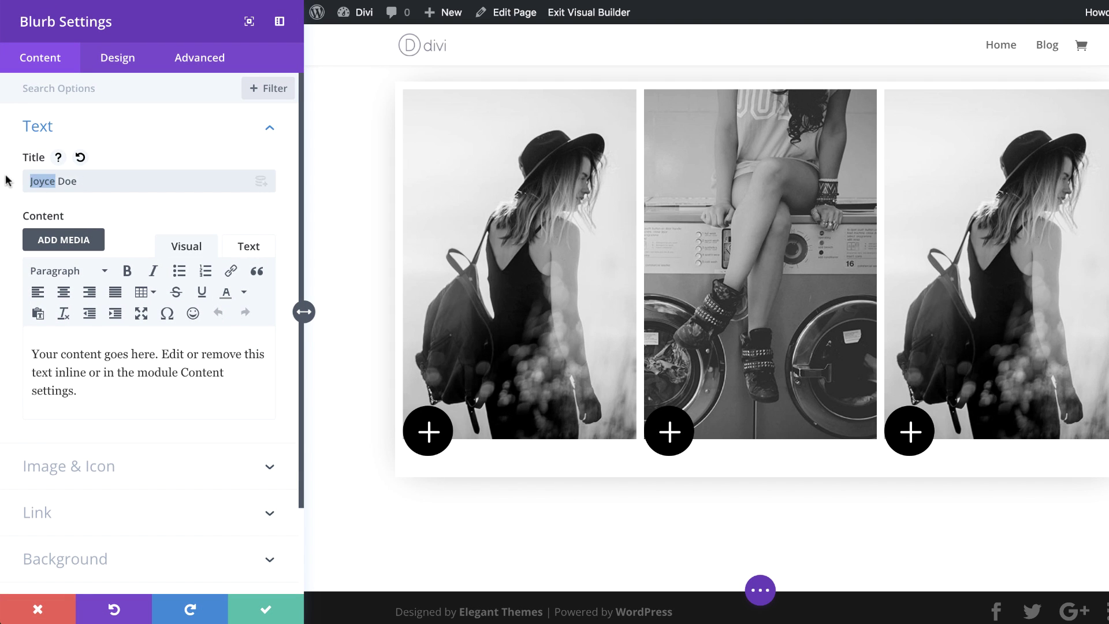
pyautogui.write('Susan')
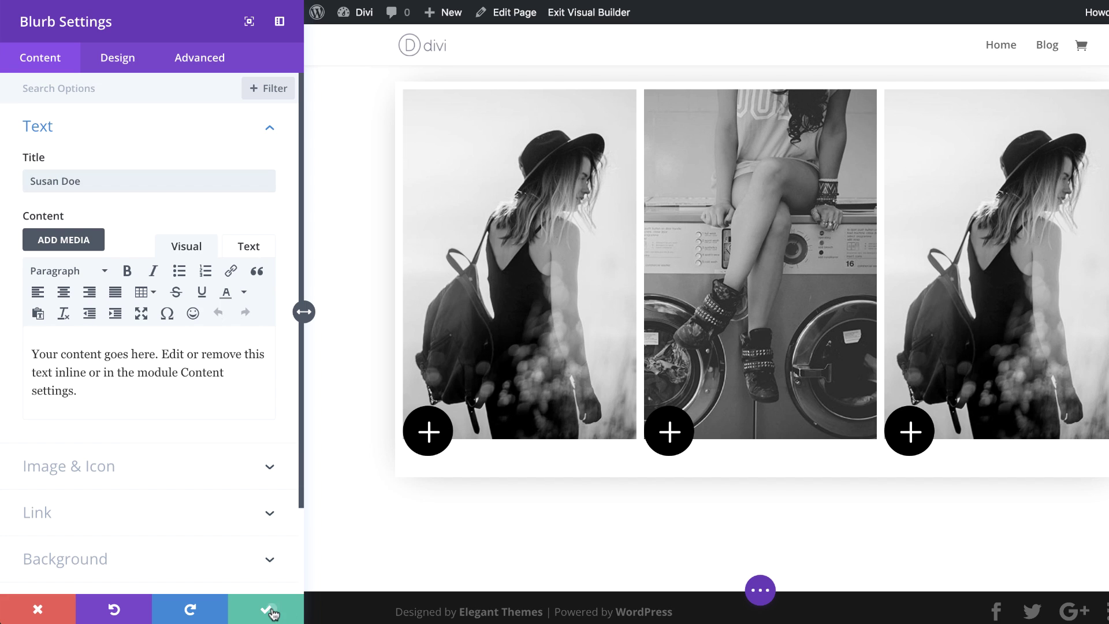
pyautogui.click(271, 608)
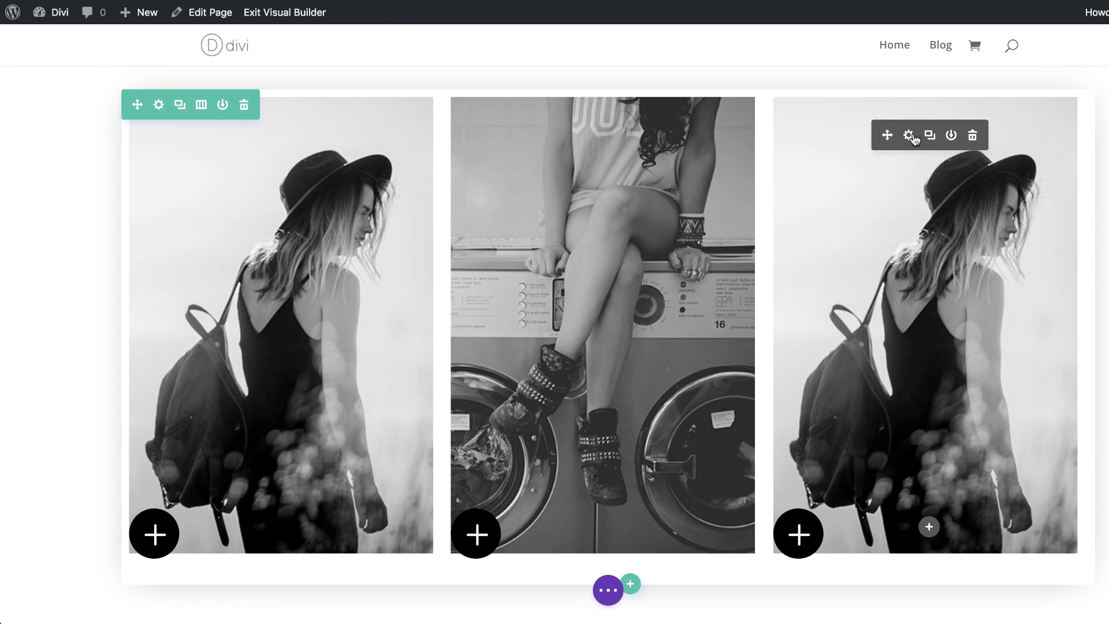
# - Replace the third column's image with fasion-13.jpg from the media library and save the image module
pyautogui.click(910, 137)
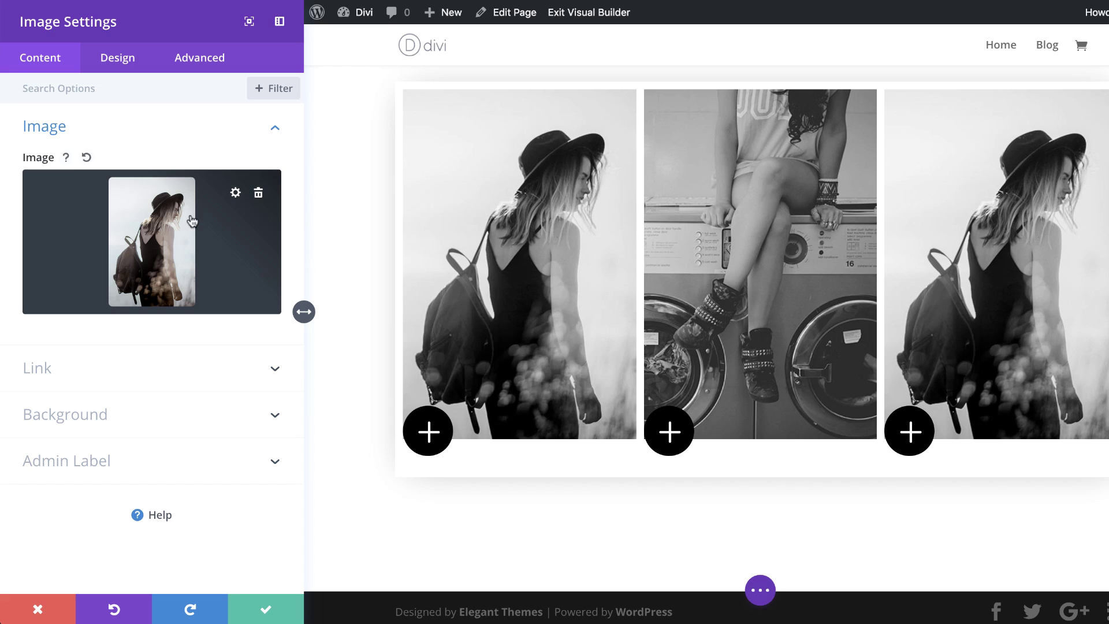
pyautogui.click(212, 231)
pyautogui.scroll(-10, 570, 318)
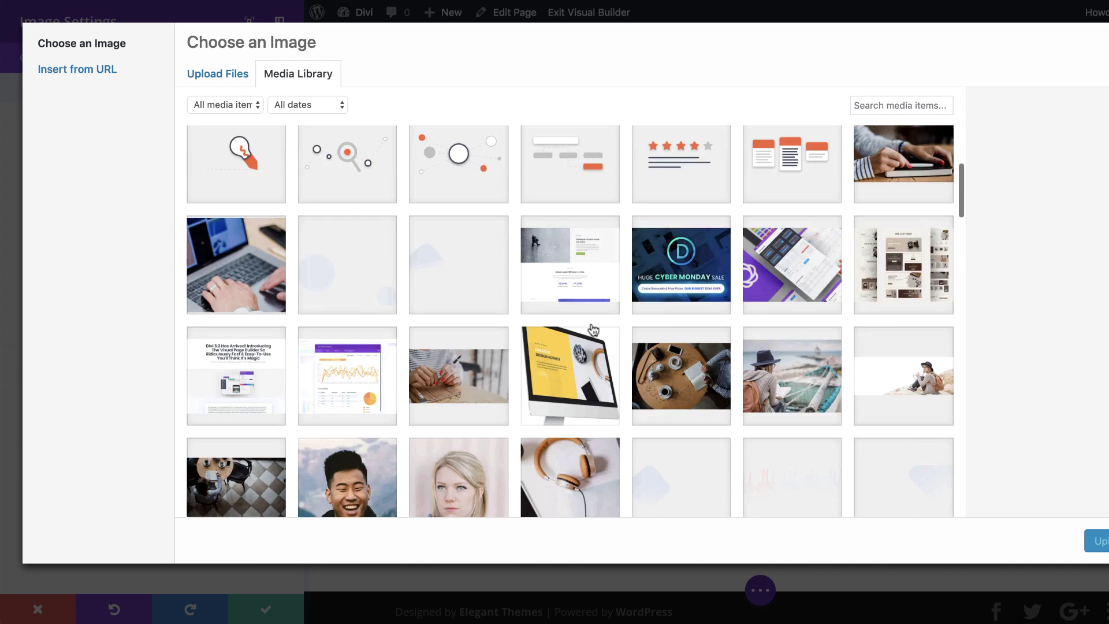
pyautogui.click(799, 444)
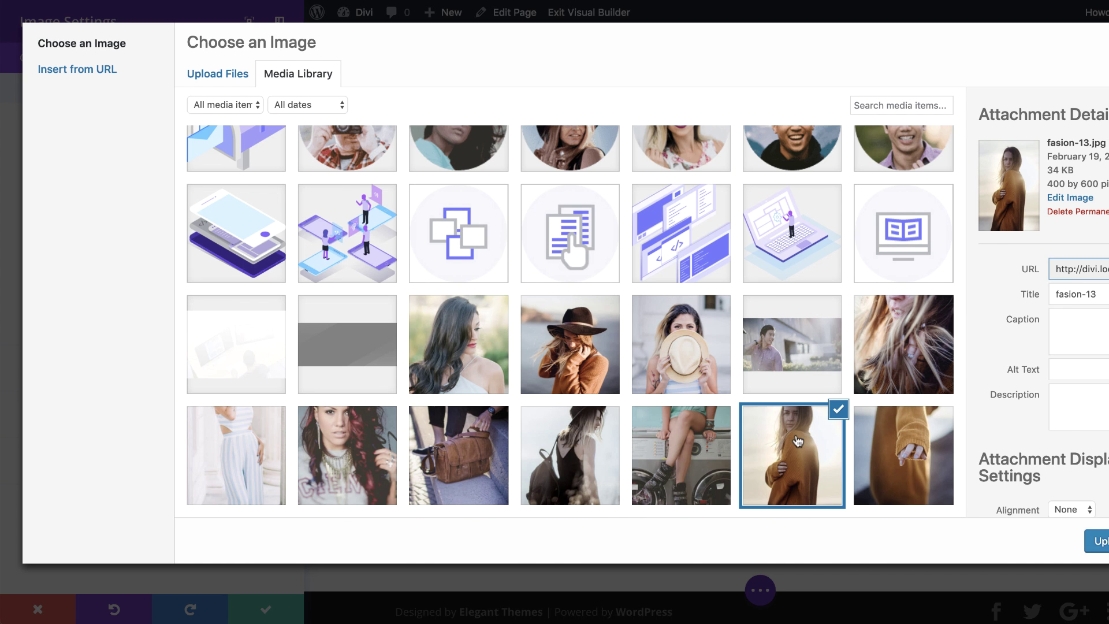
pyautogui.click(1097, 543)
pyautogui.click(272, 610)
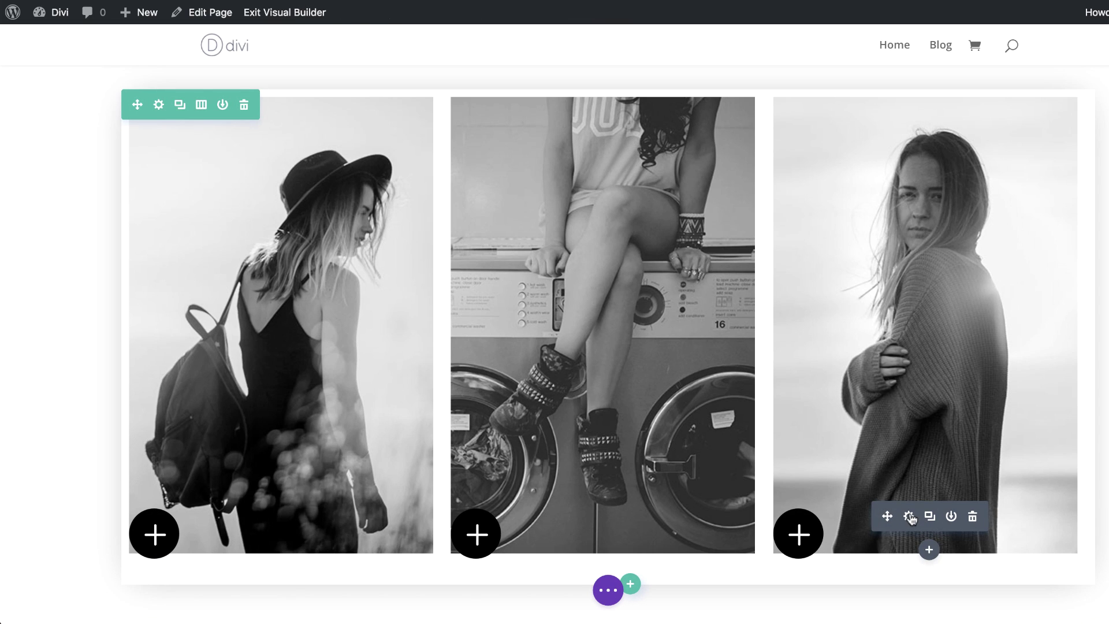
# - Replace the first name in the third column's blurb title with a different team member's, and save both the blurb and the page
pyautogui.click(909, 516)
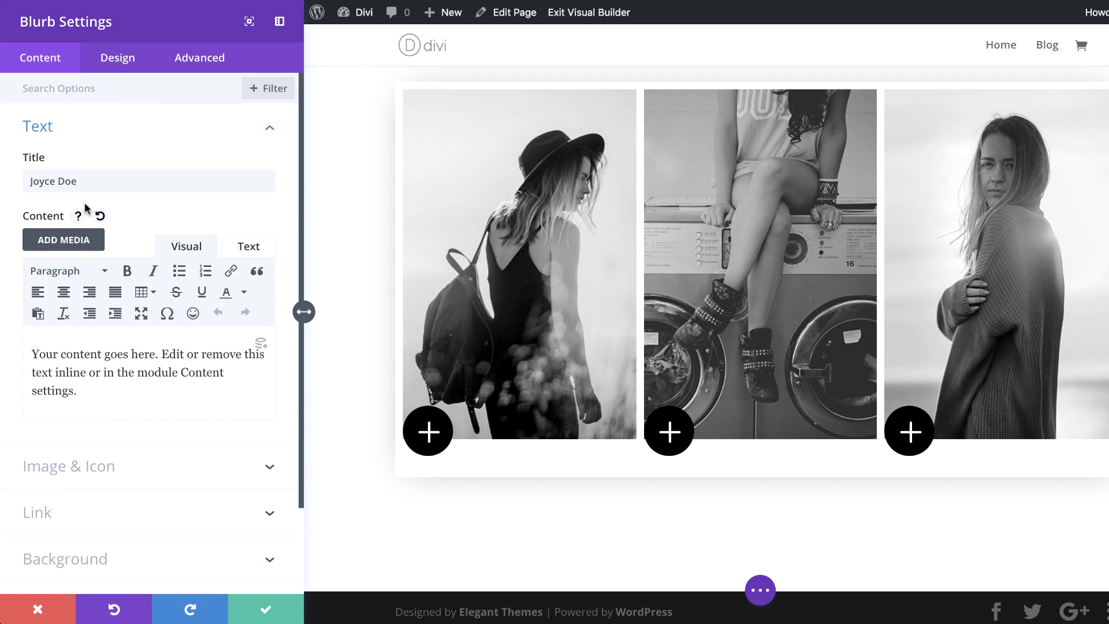
pyautogui.moveTo(56, 182); pyautogui.dragTo(12, 180)
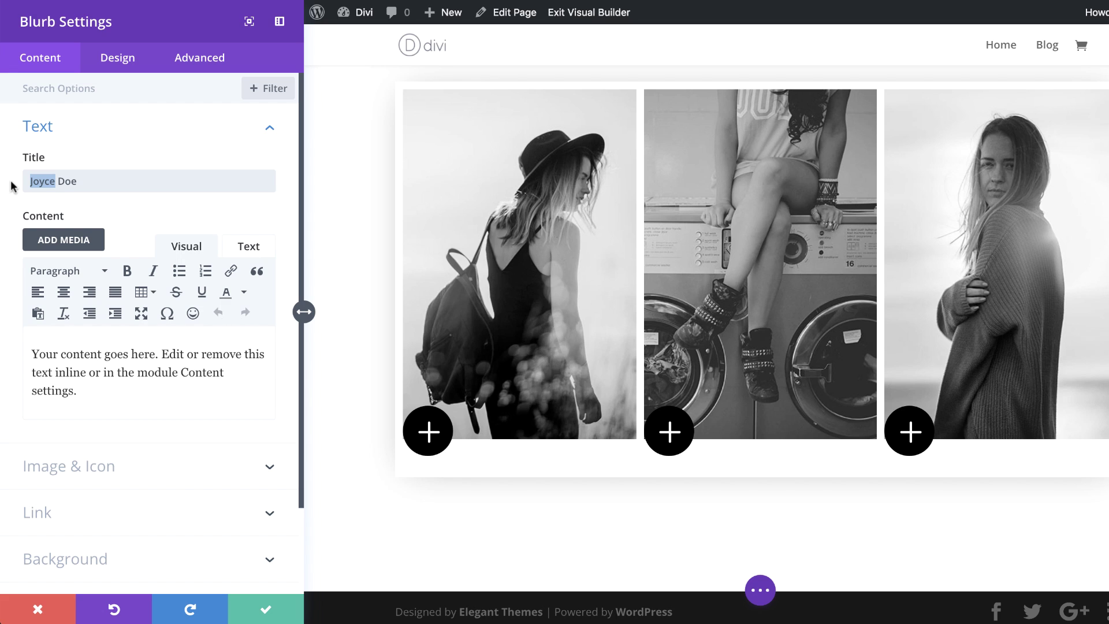
pyautogui.write('Jackie')
pyautogui.click(271, 612)
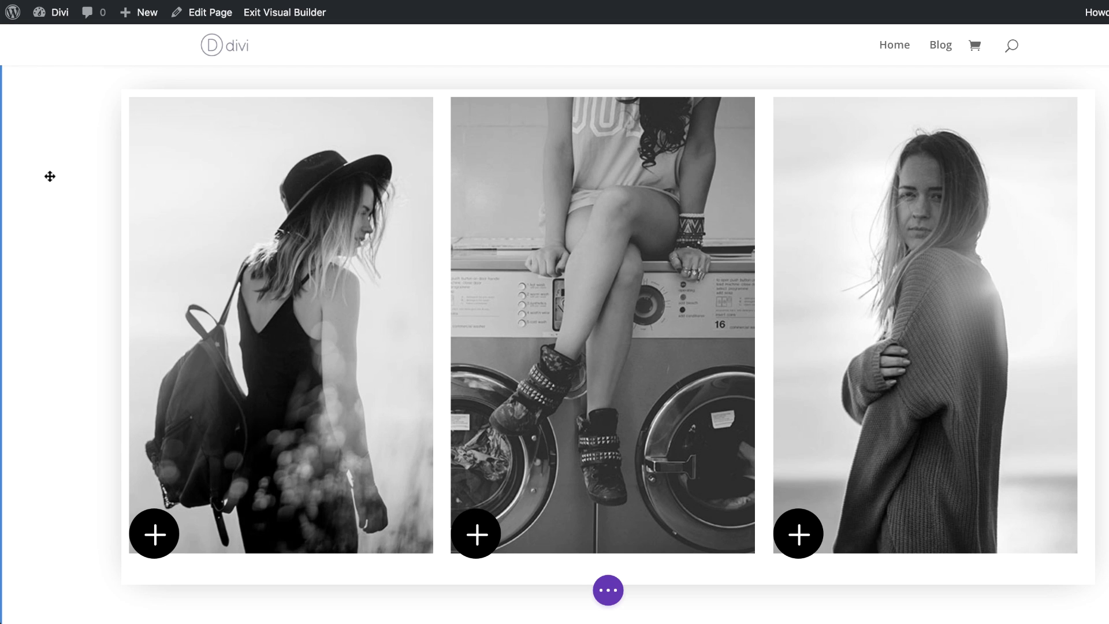
pyautogui.click(608, 589)
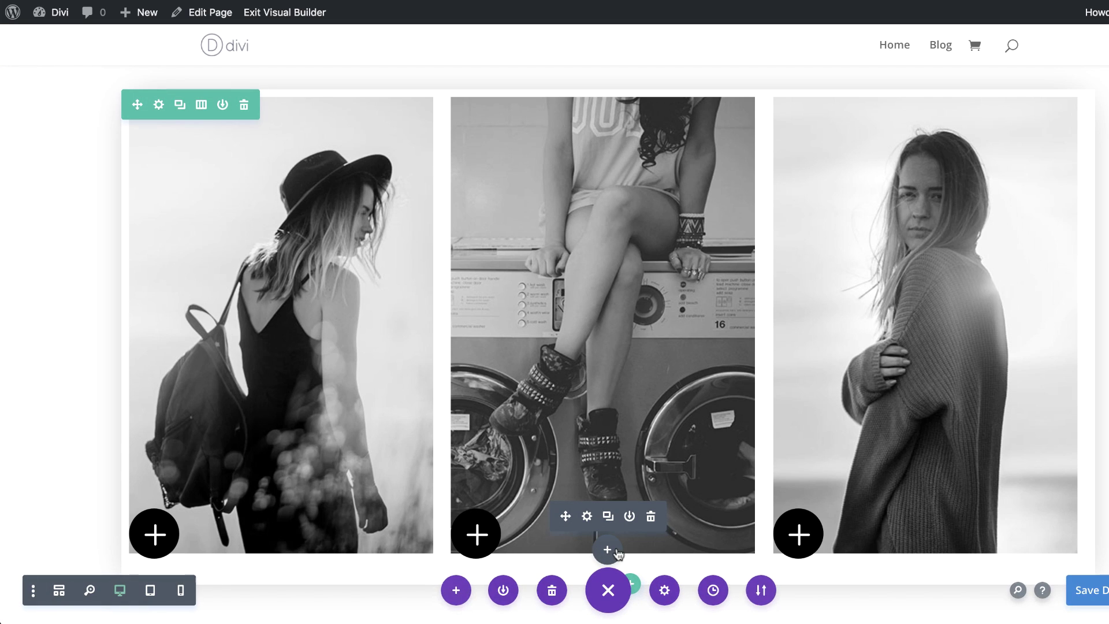
pyautogui.hotkey('ctrl', 's')
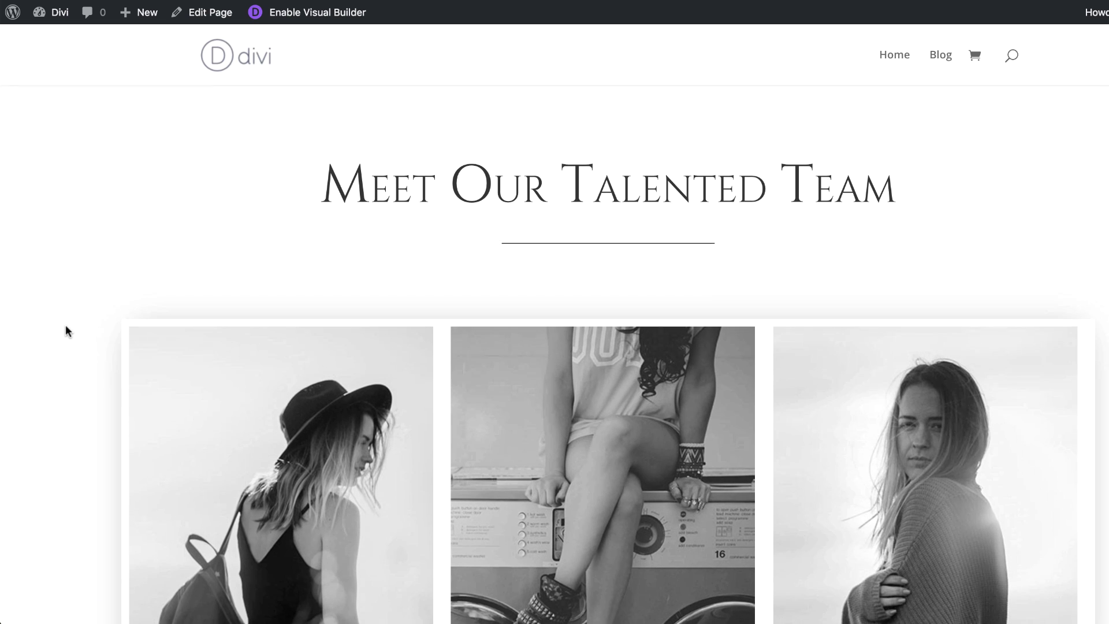
# - Examine the team section on the live page, checking how each column's plus-icon blurb reveals its title and text on hover
pyautogui.scroll(-5, 65, 327)
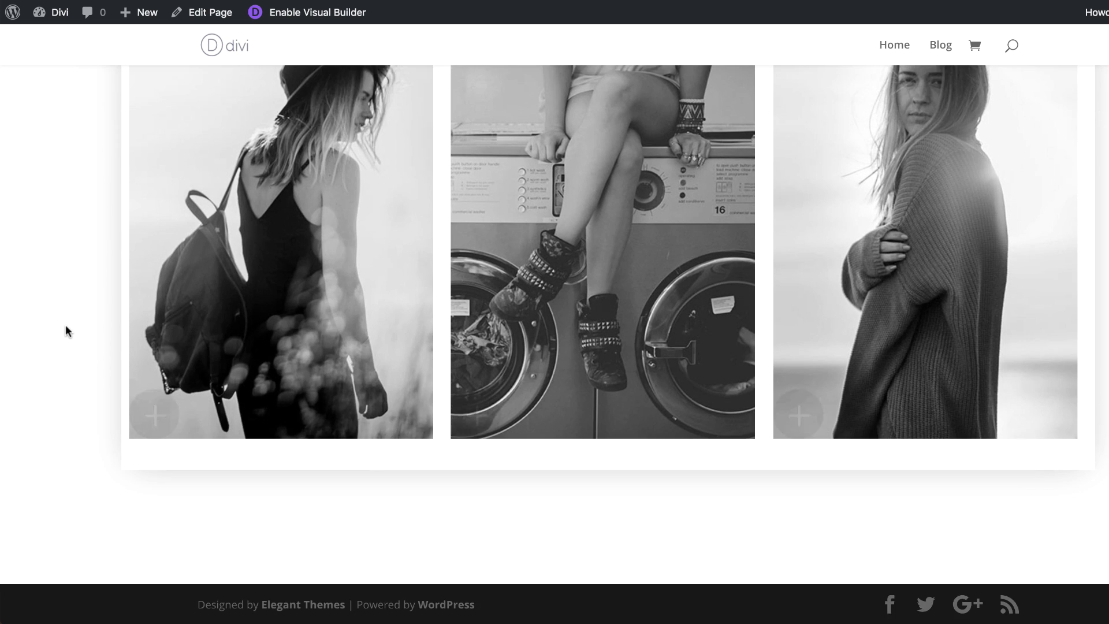
pyautogui.scroll(3, 66, 327)
pyautogui.scroll(-1, 65, 327)
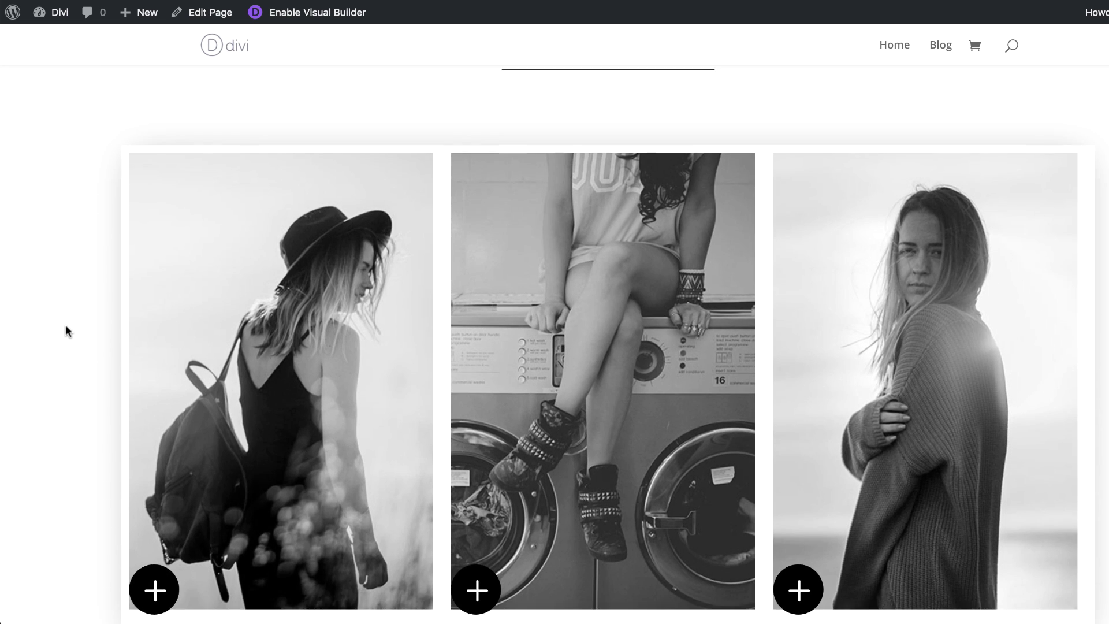
pyautogui.scroll(-1, 65, 328)
pyautogui.scroll(-1, 65, 331)
pyautogui.moveTo(208, 482)
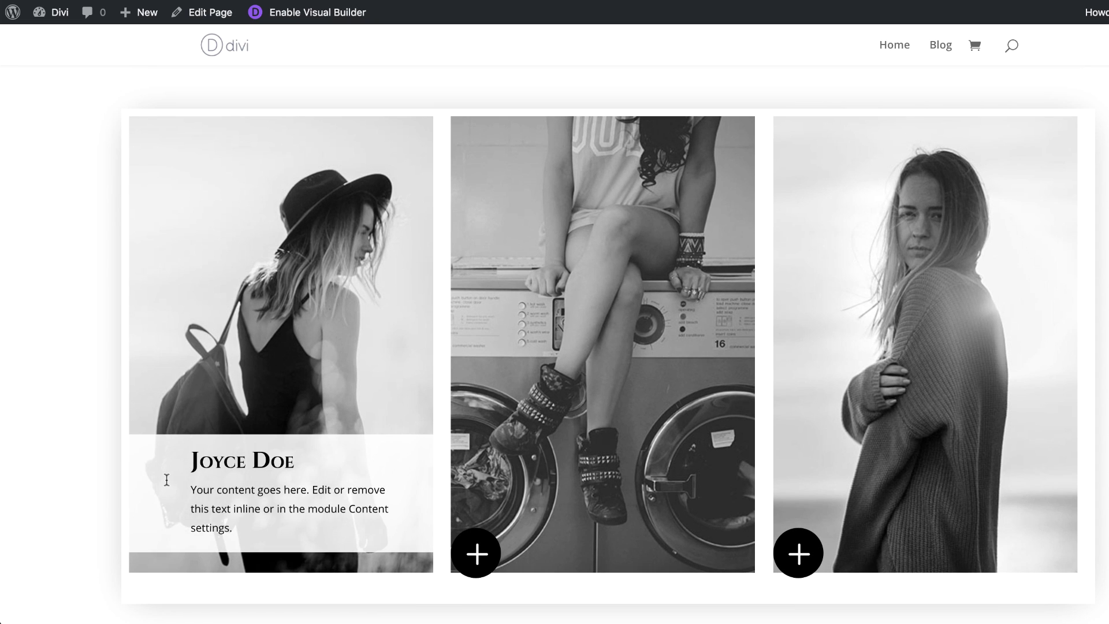
pyautogui.scroll(-1, 501, 578)
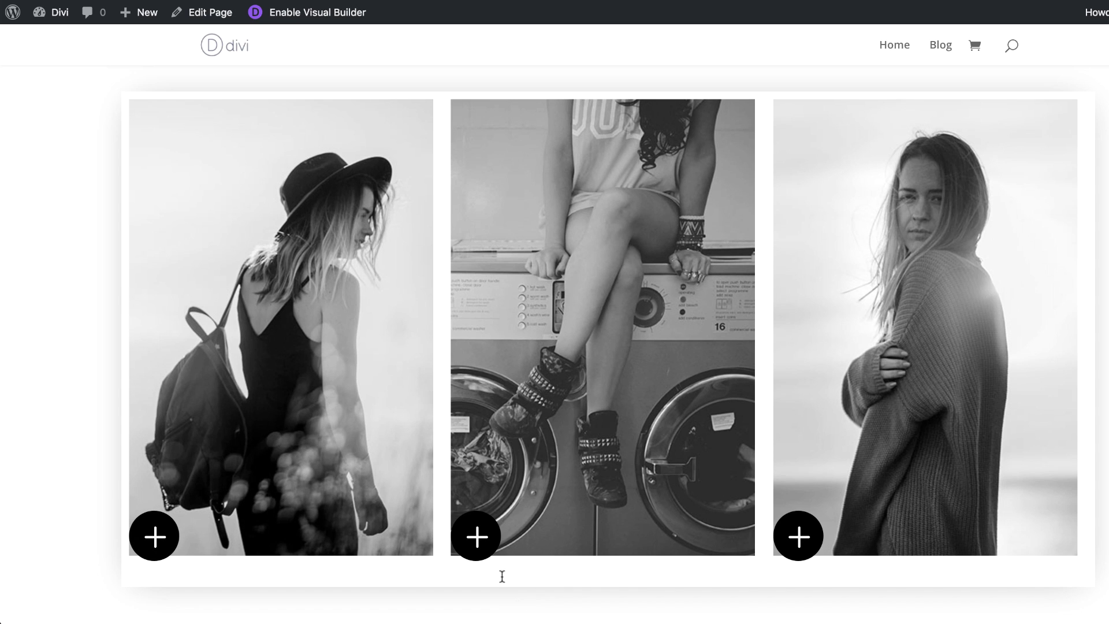
pyautogui.moveTo(480, 442)
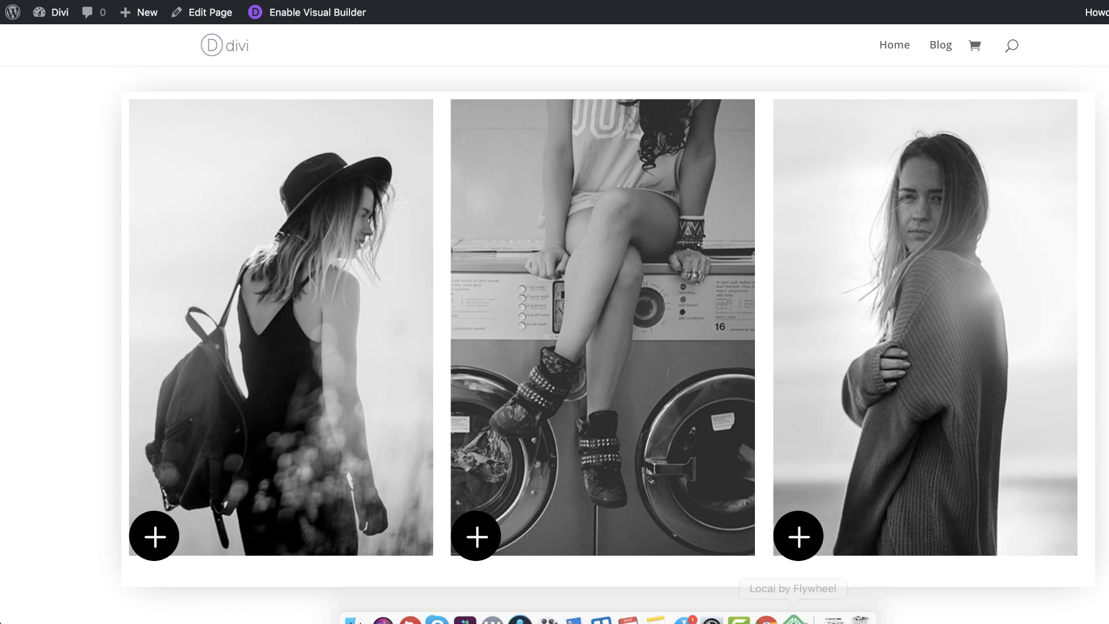
pyautogui.moveTo(860, 458)
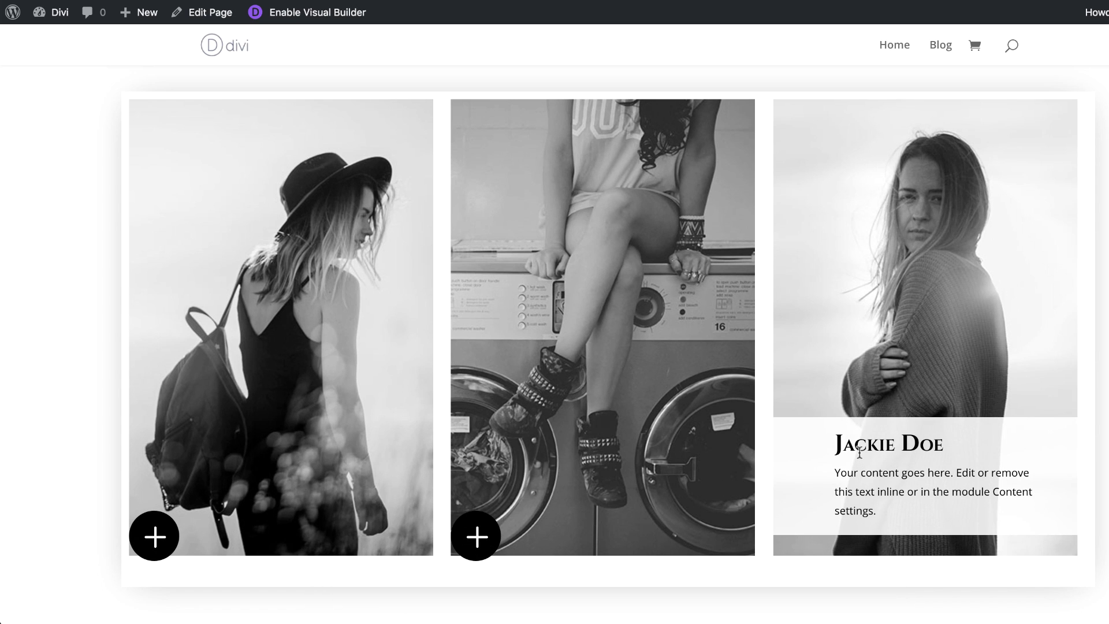